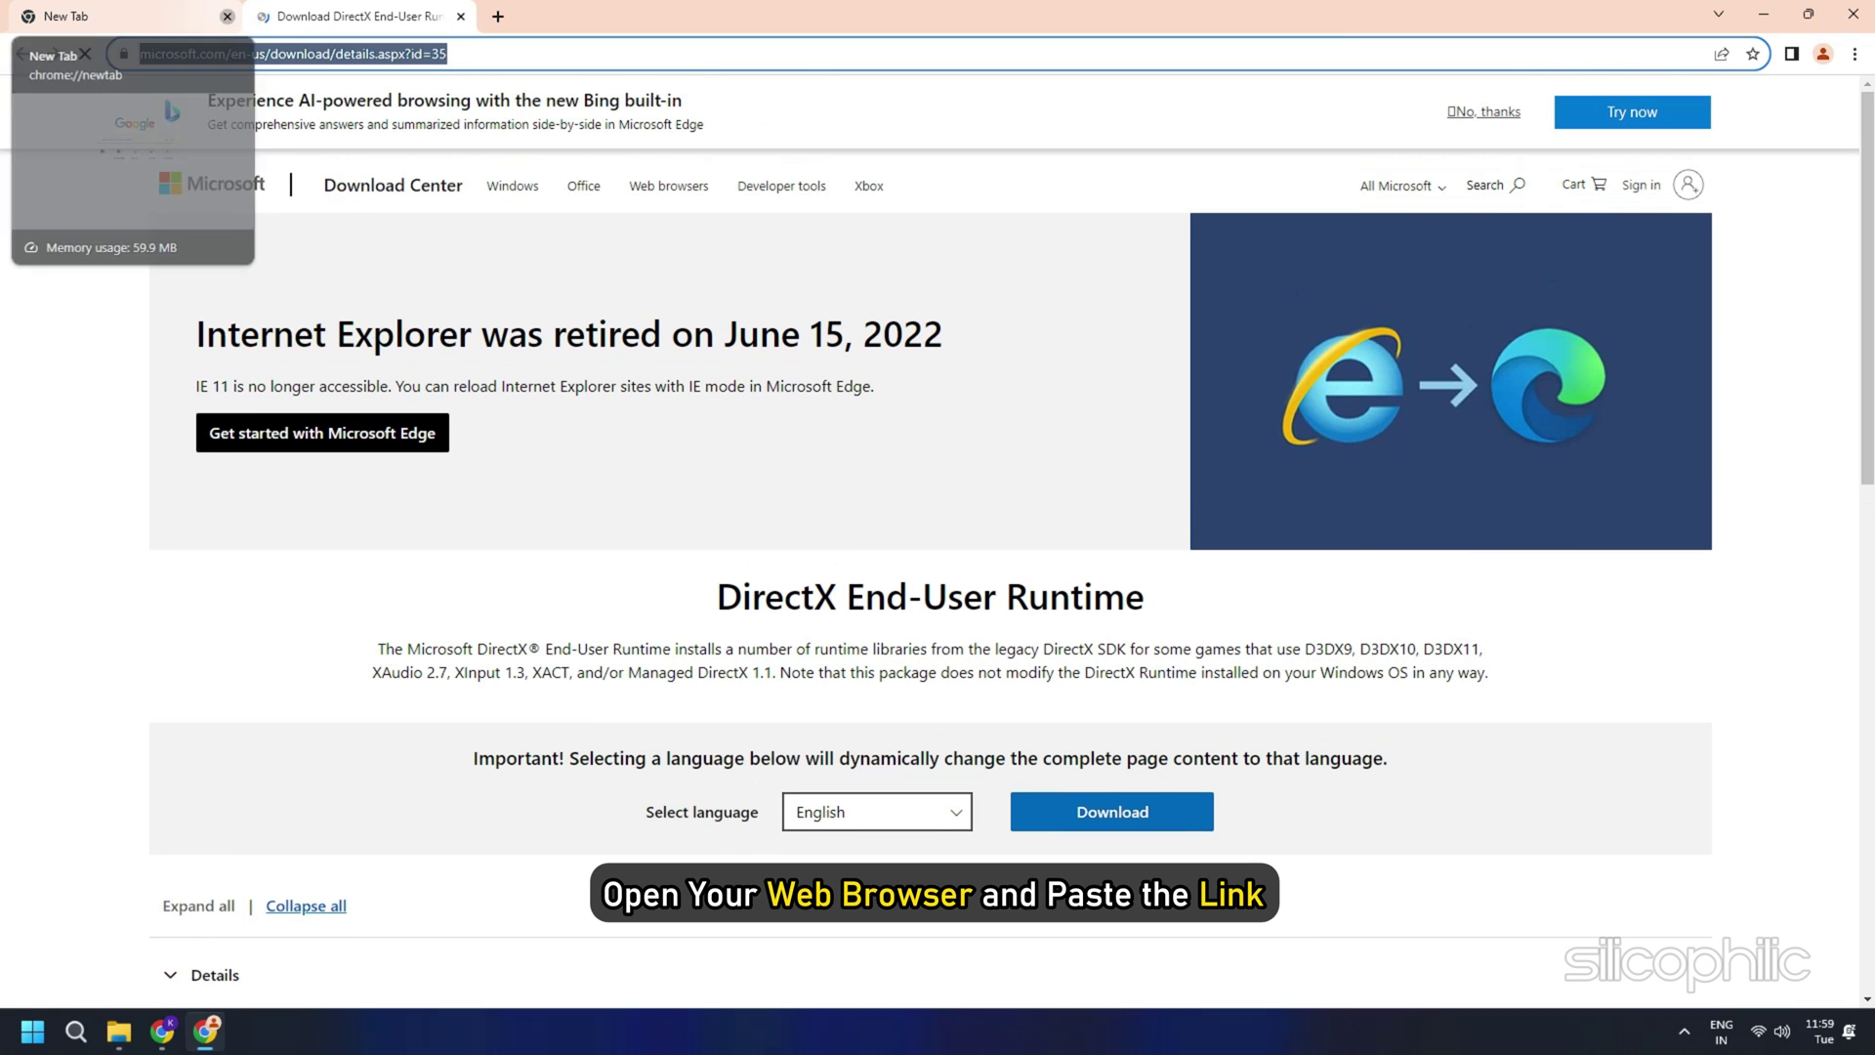
Close the empty tab and download the DirectX End-User Runtime installer, dxwebsetup.exe
left_click(227, 15)
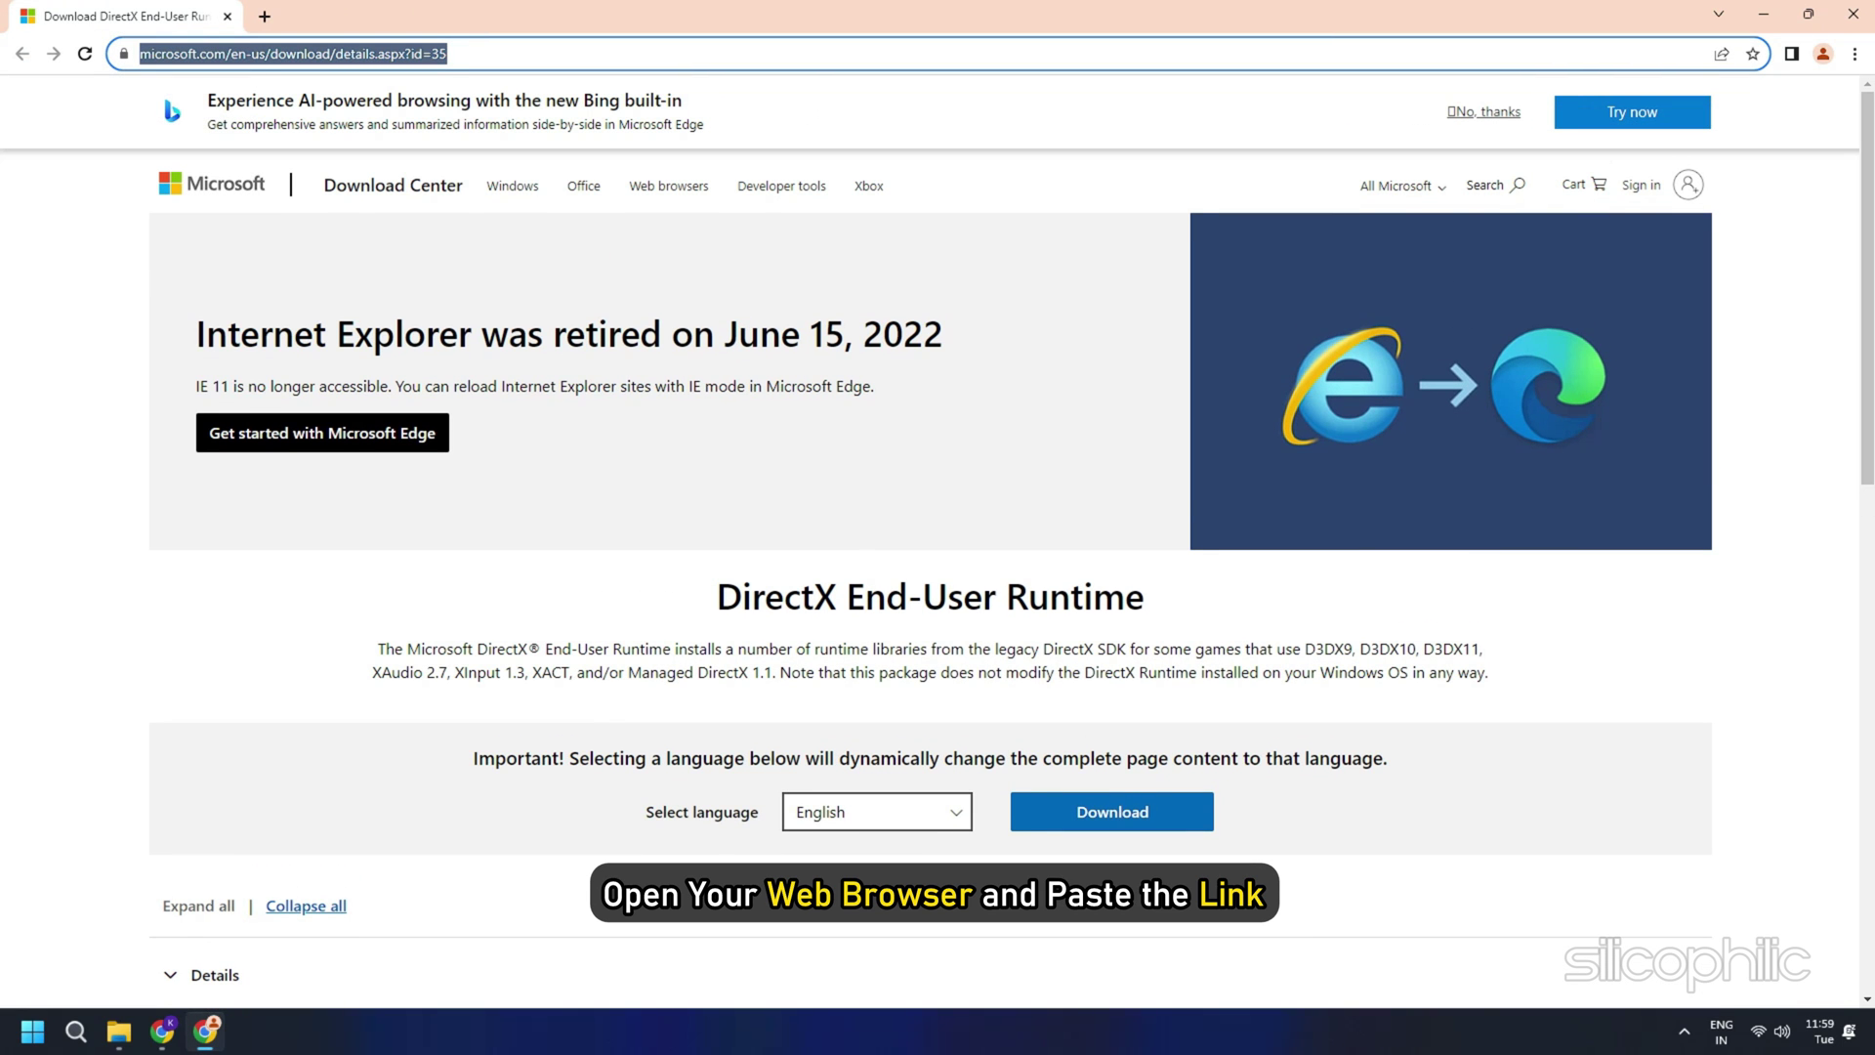
left_click(1112, 812)
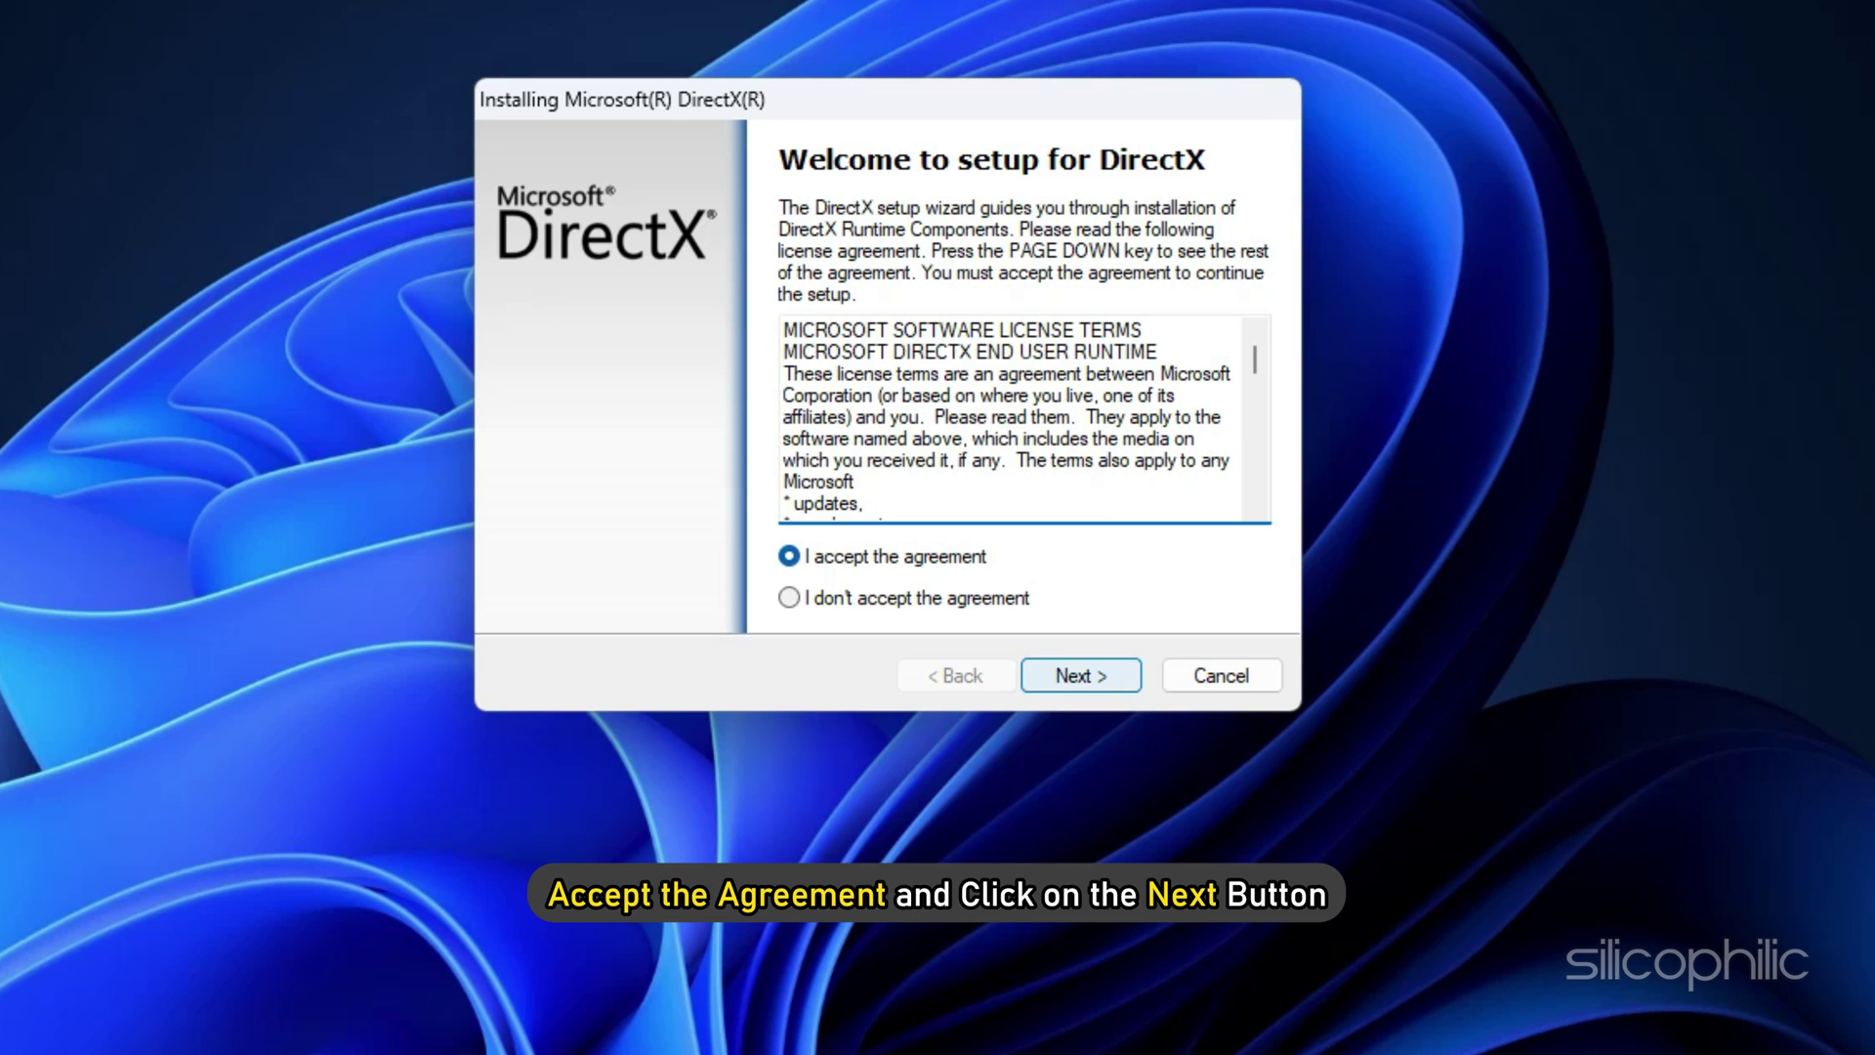
Accept the DirectX license, decline the Bing Bar, and install the runtime components
key("Return")
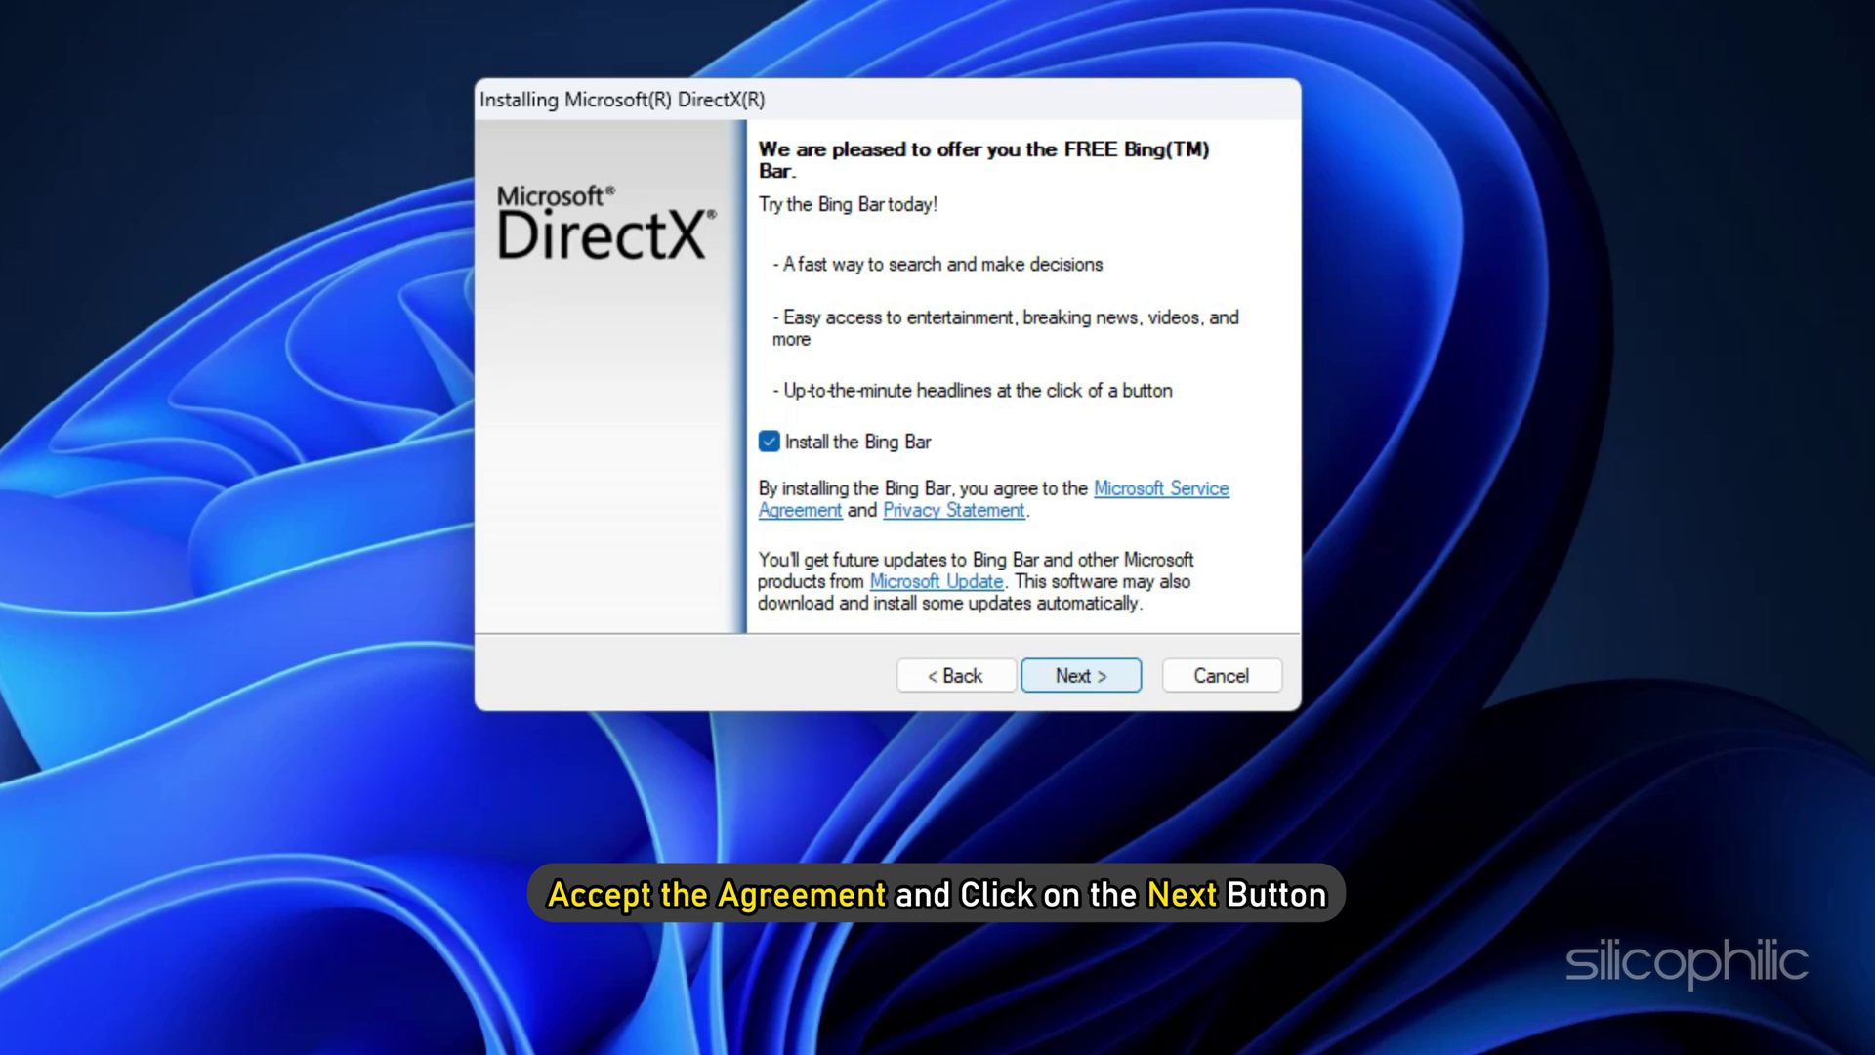
left_click(769, 441)
key("Return")
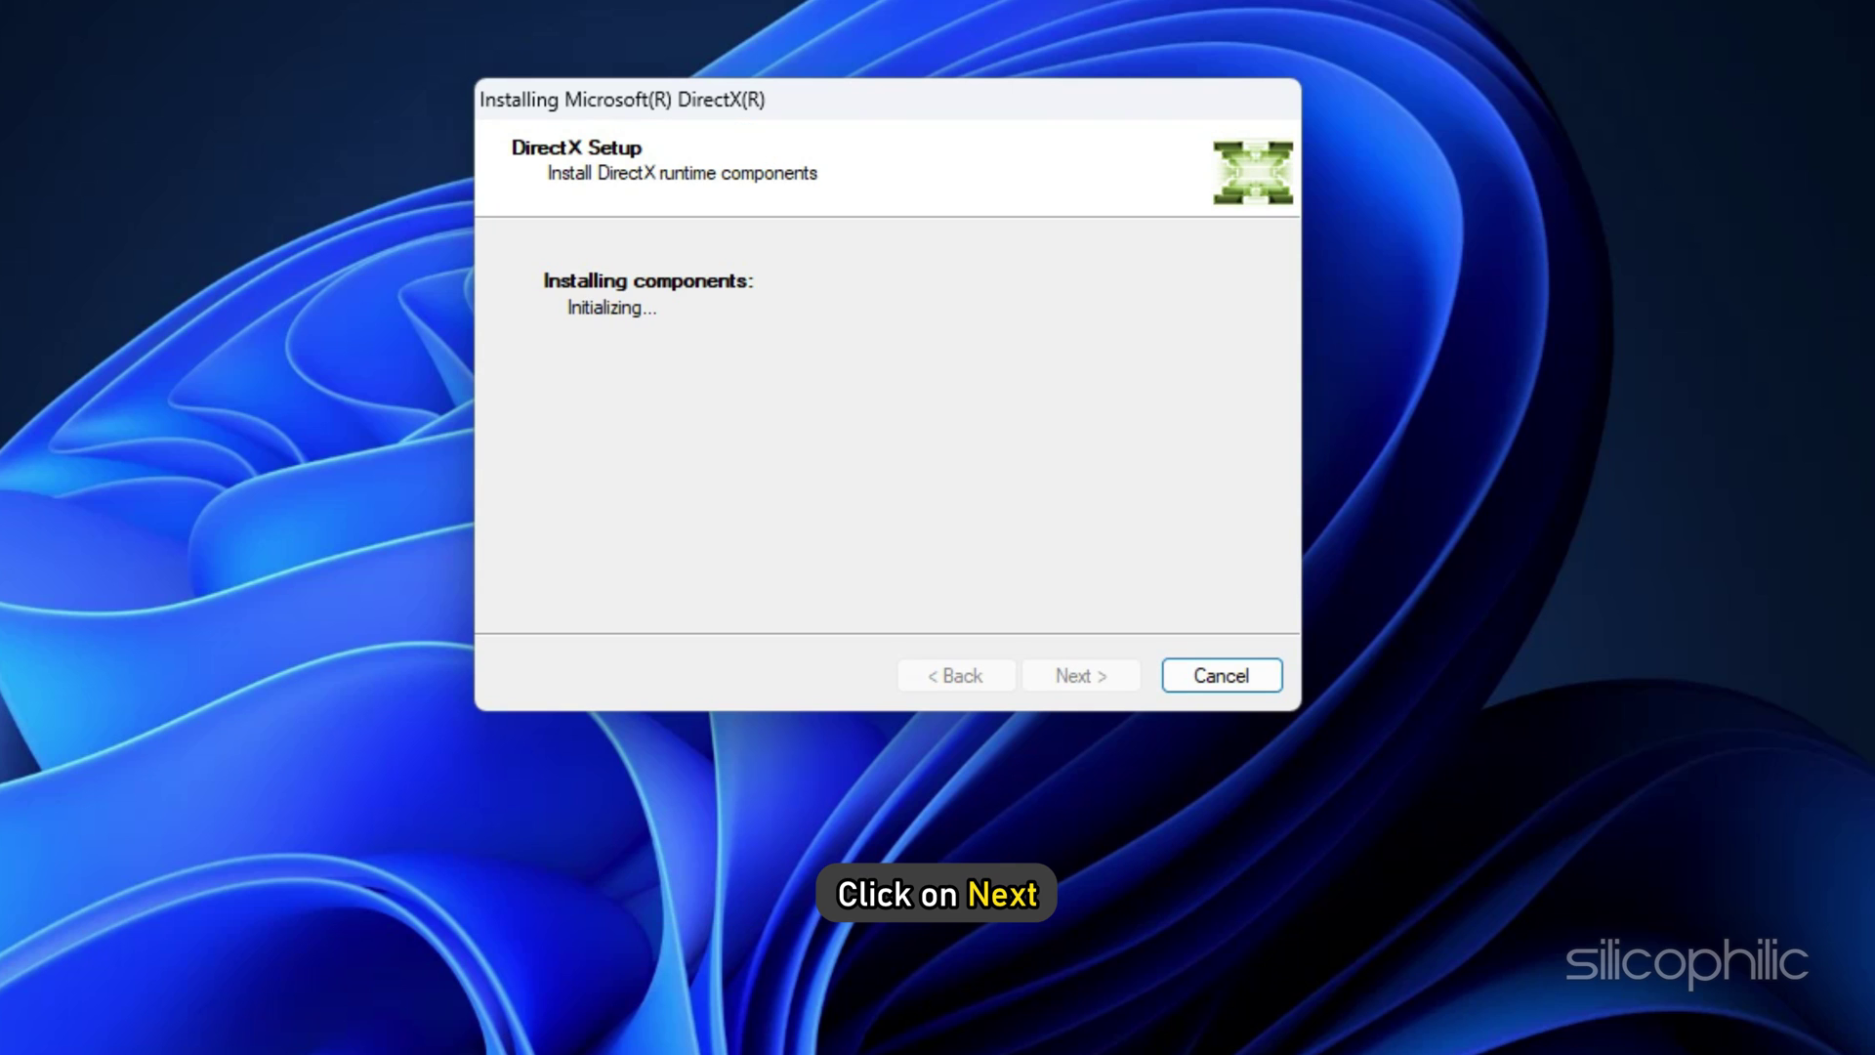
key("Return")
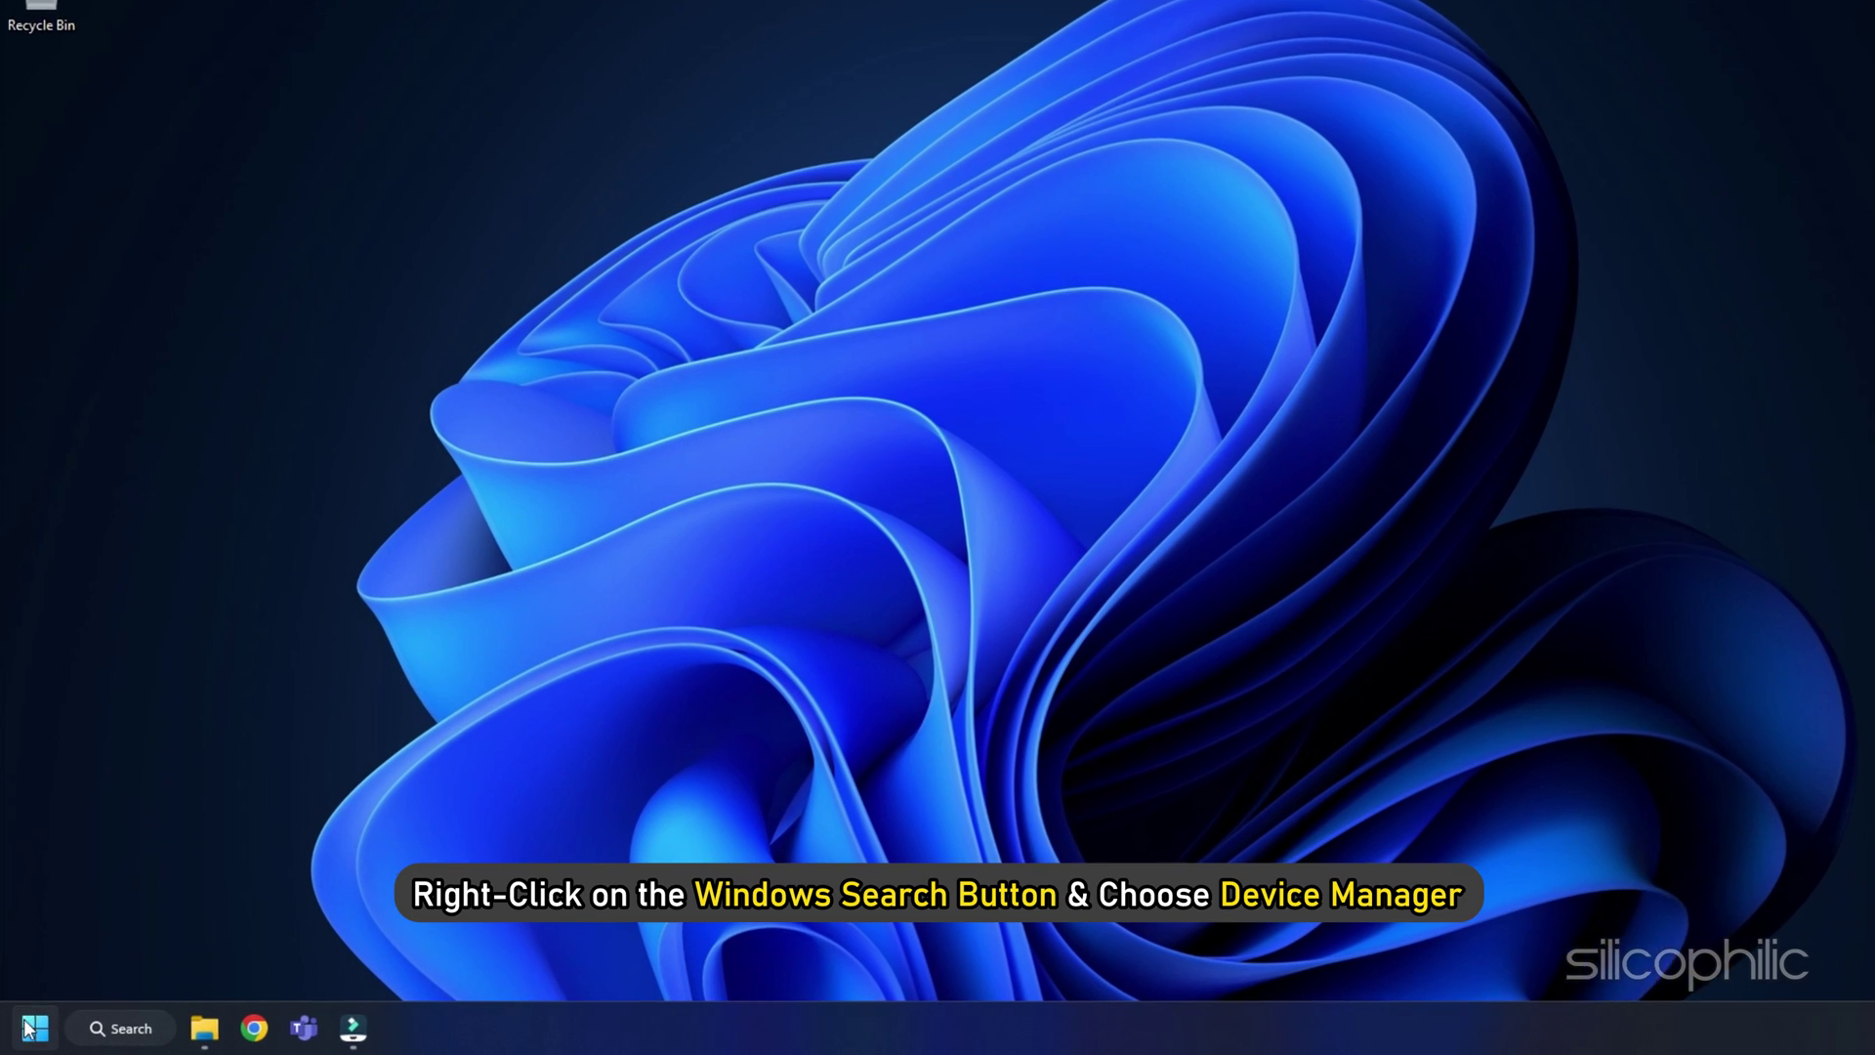
Open Device Manager and select the NVIDIA GeForce RTX 3070 under Display adapters
right_click(27, 1034)
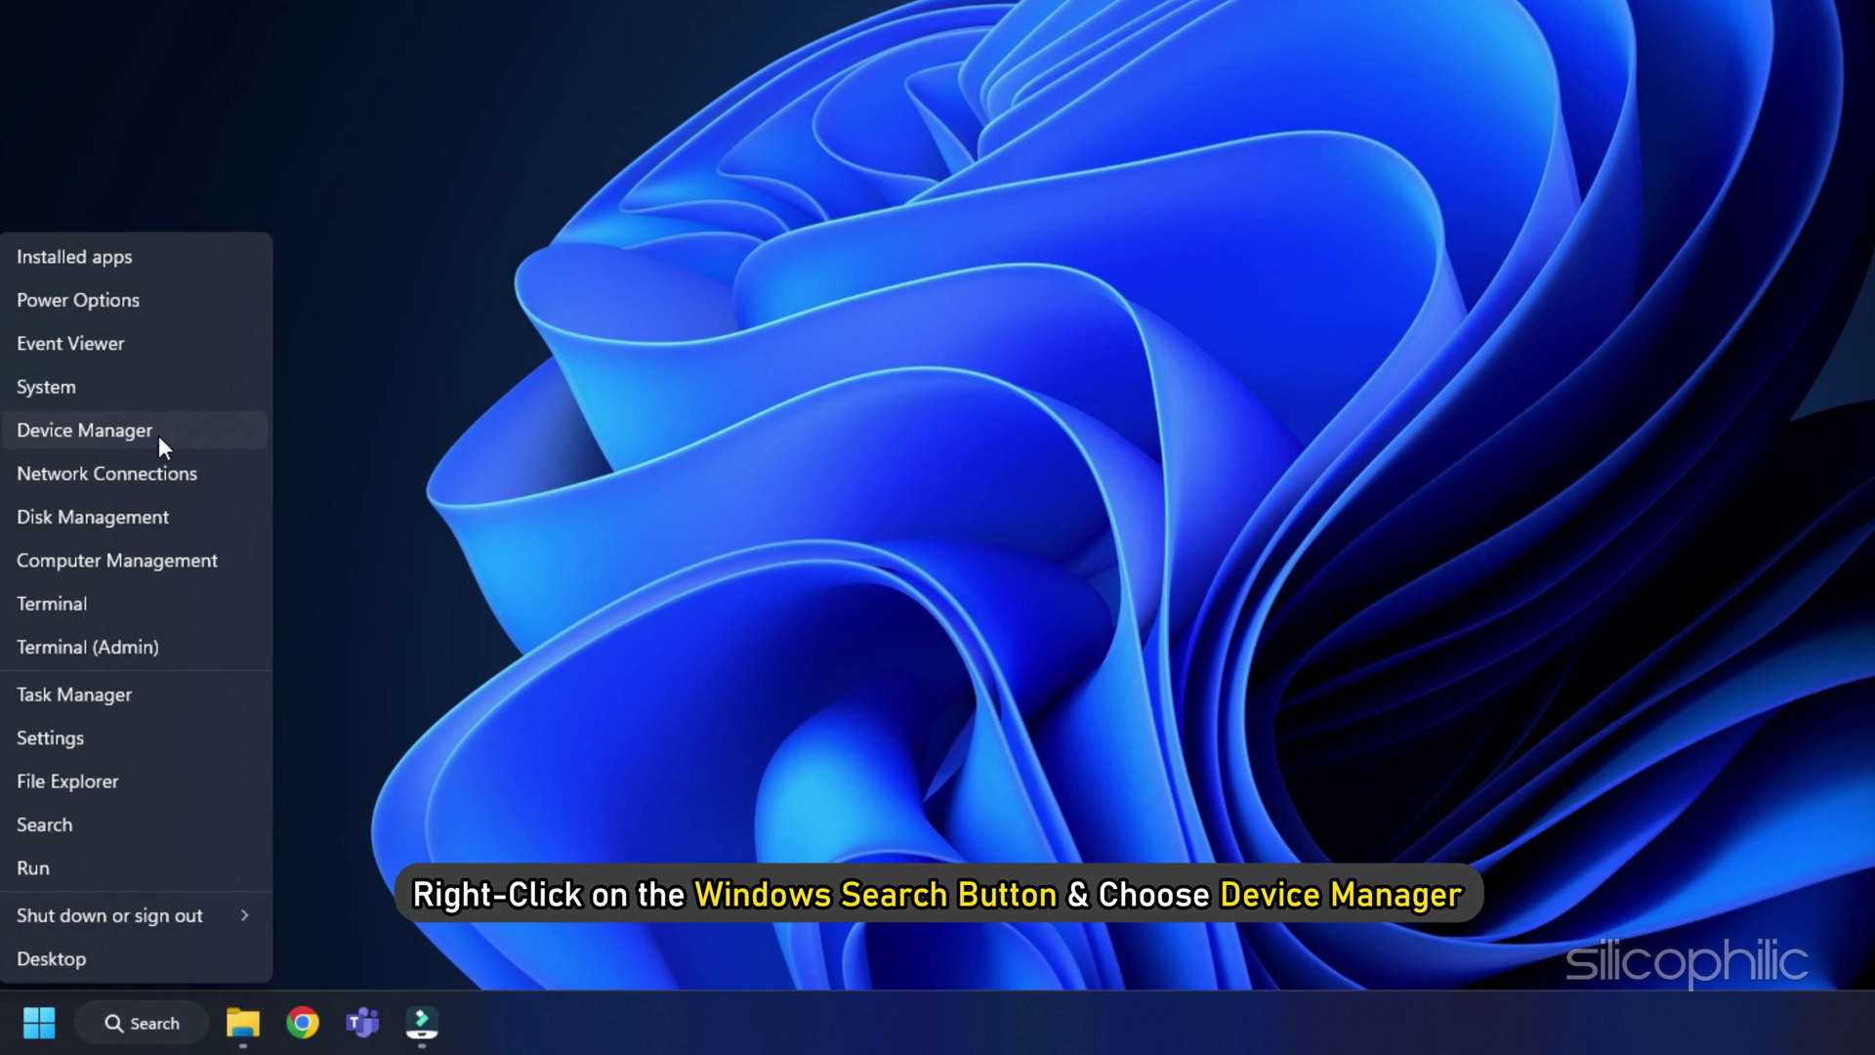
left_click(86, 430)
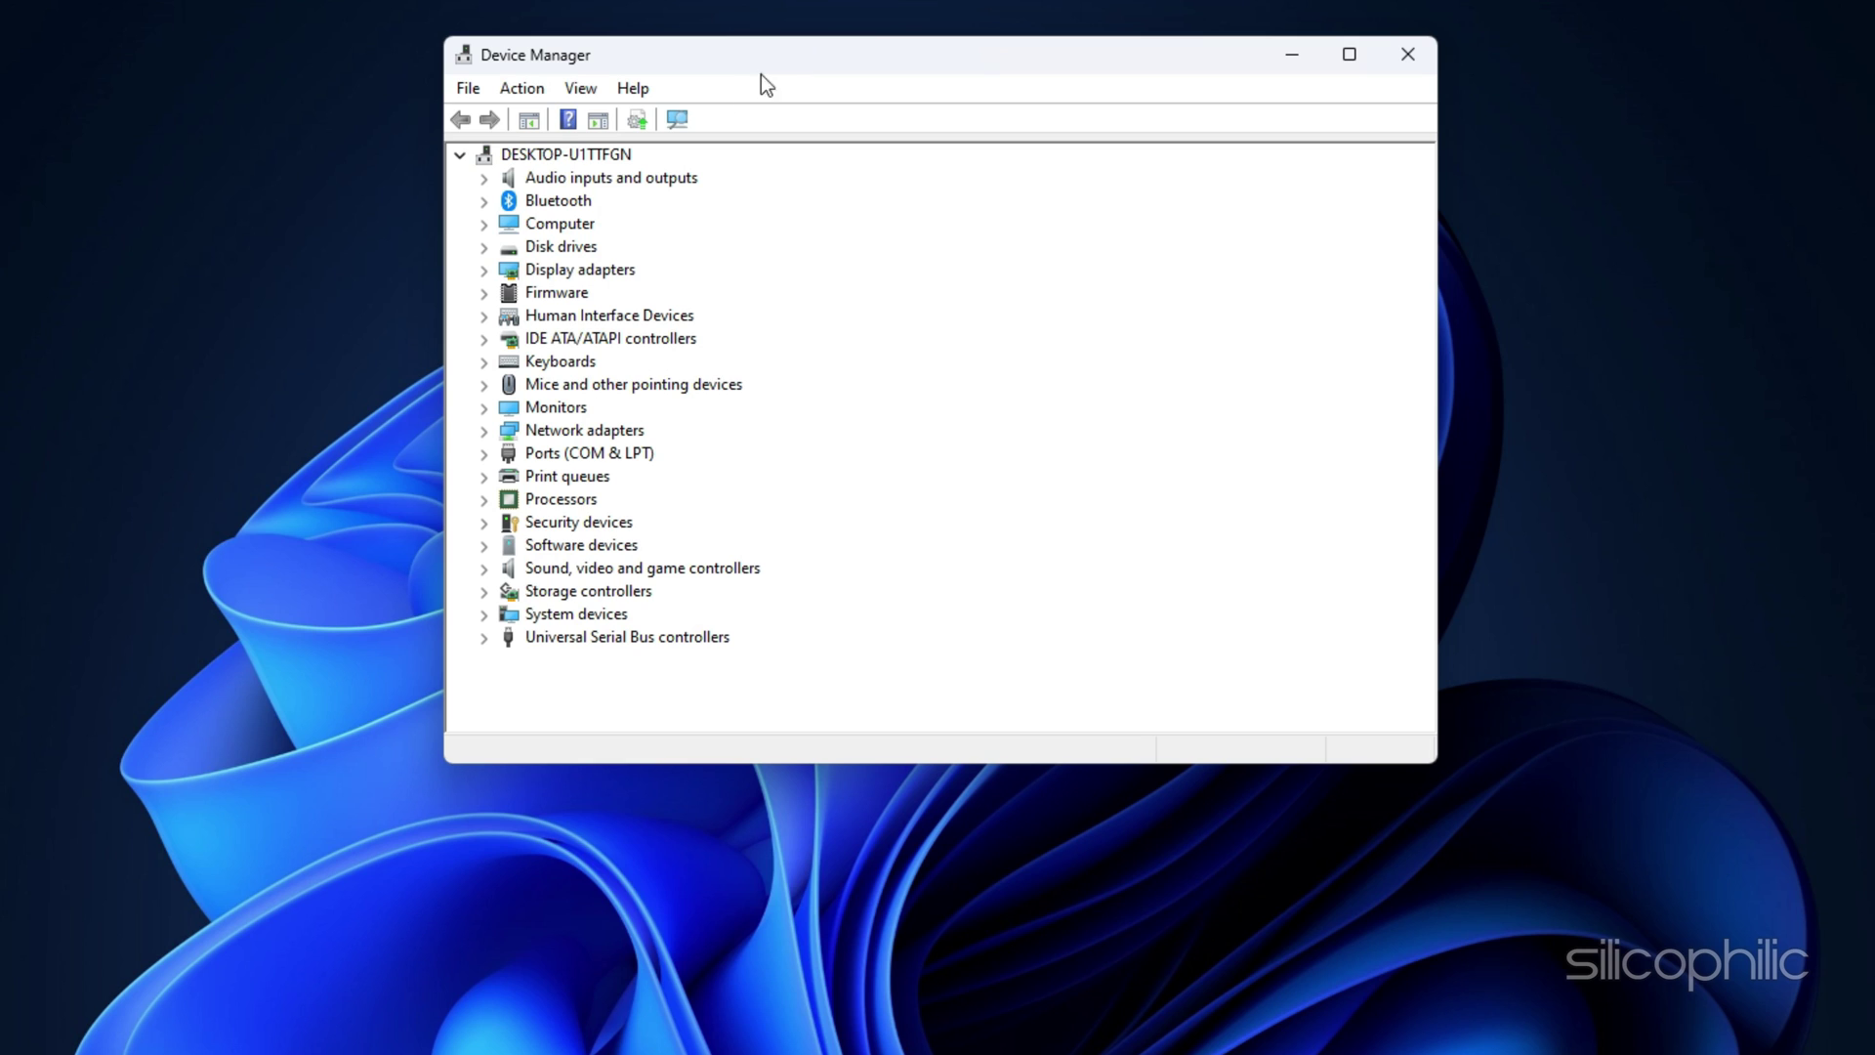
left_click(485, 274)
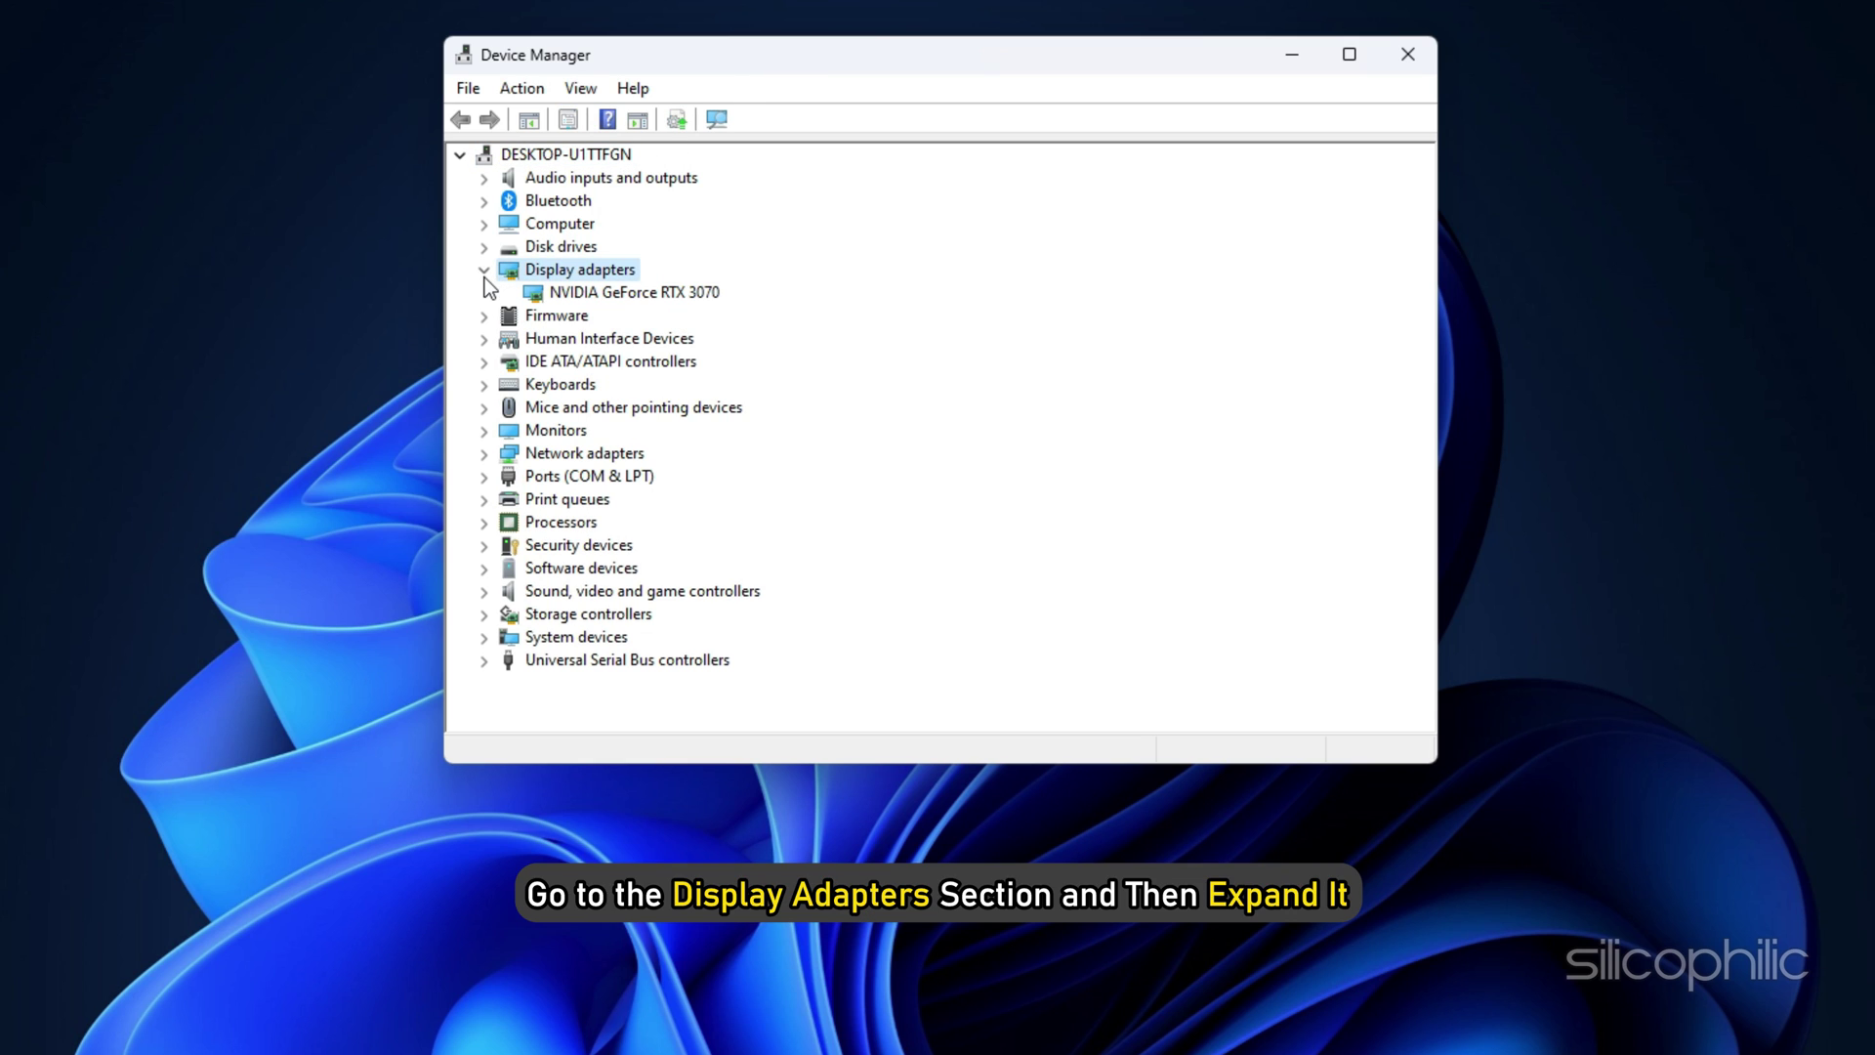
left_click(715, 302)
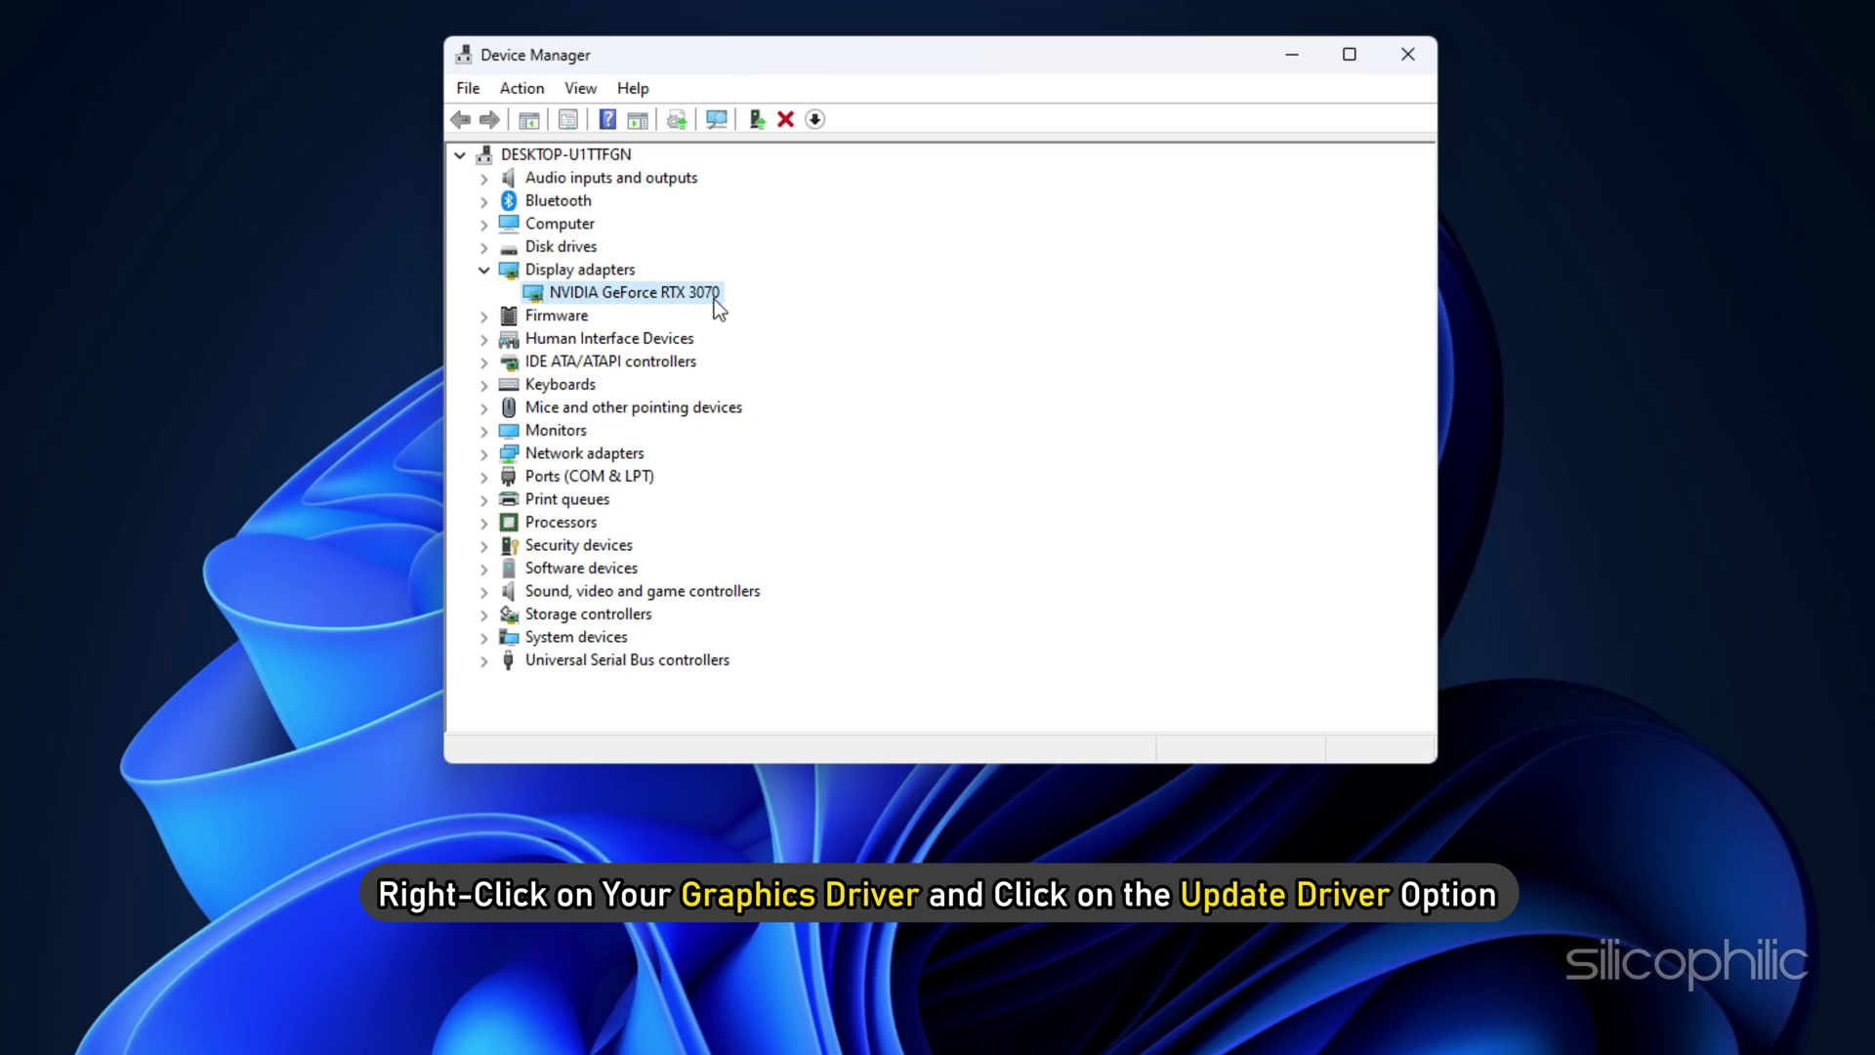
Search automatically for a newer RTX 3070 driver, which is already the best, then close
right_click(716, 306)
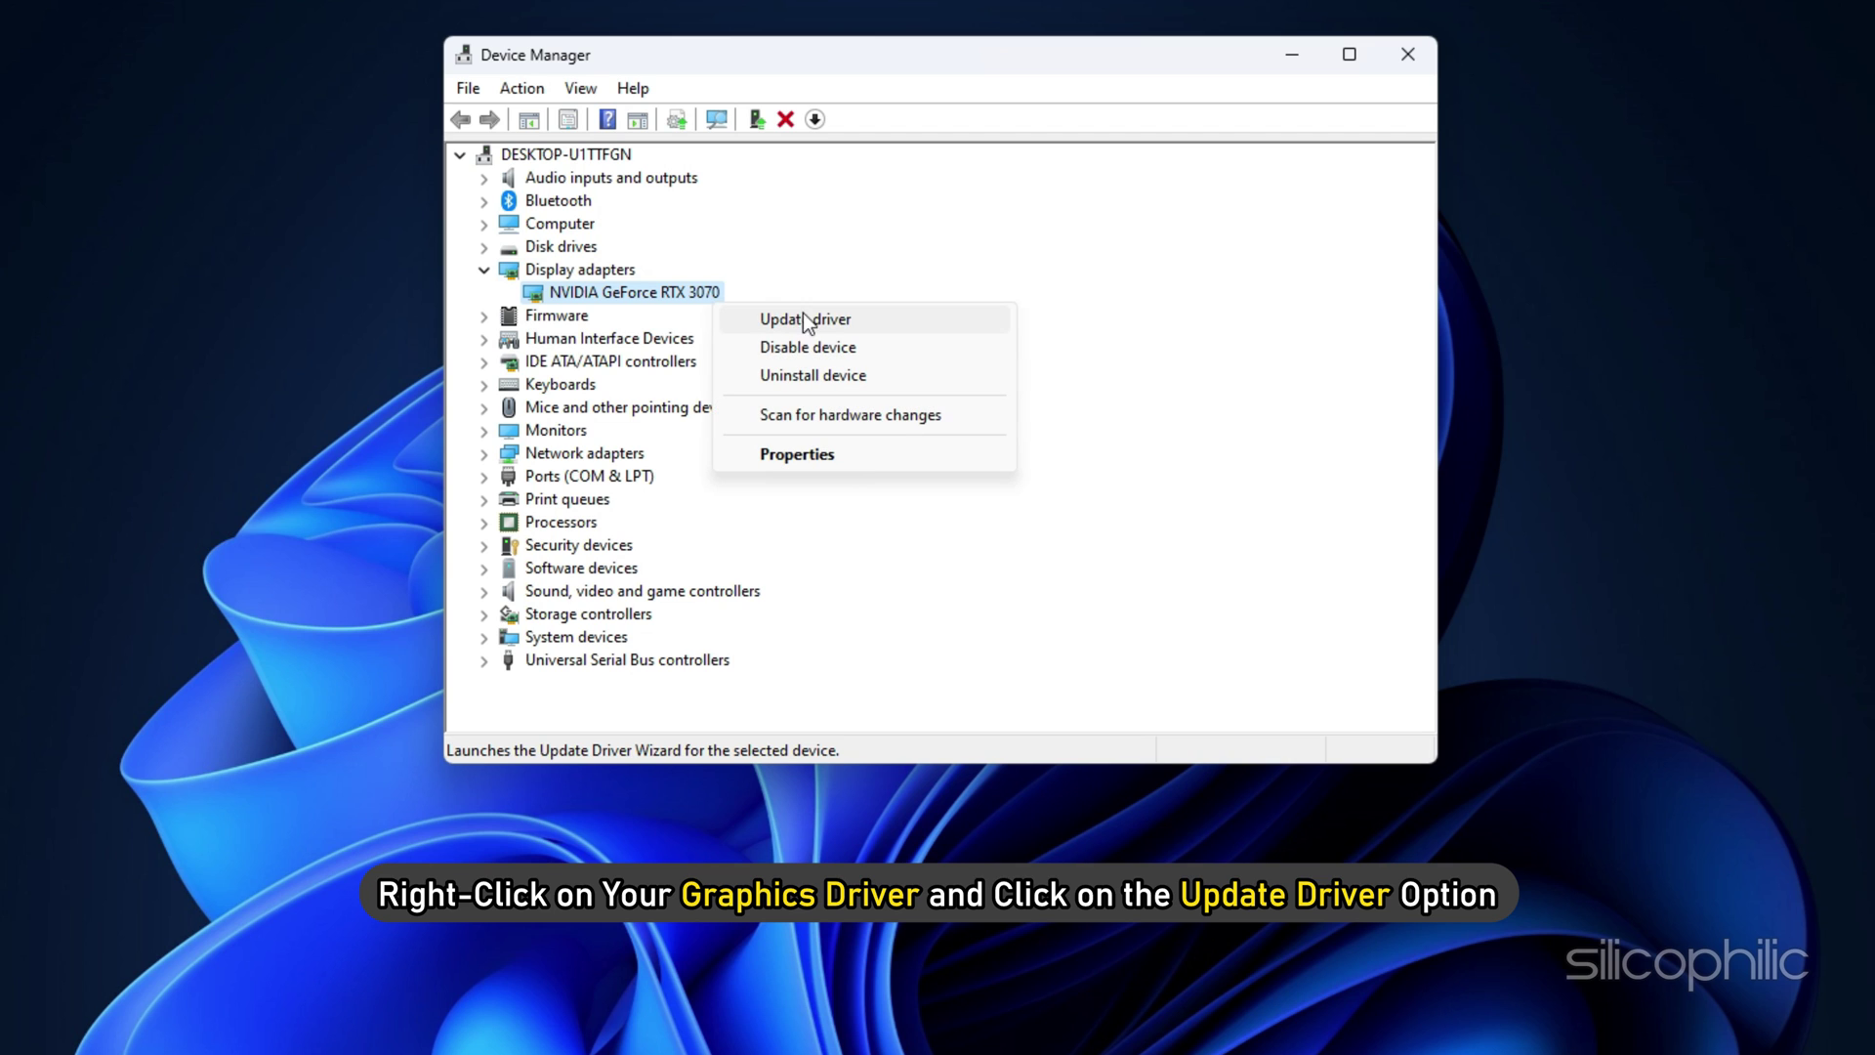
left_click(869, 324)
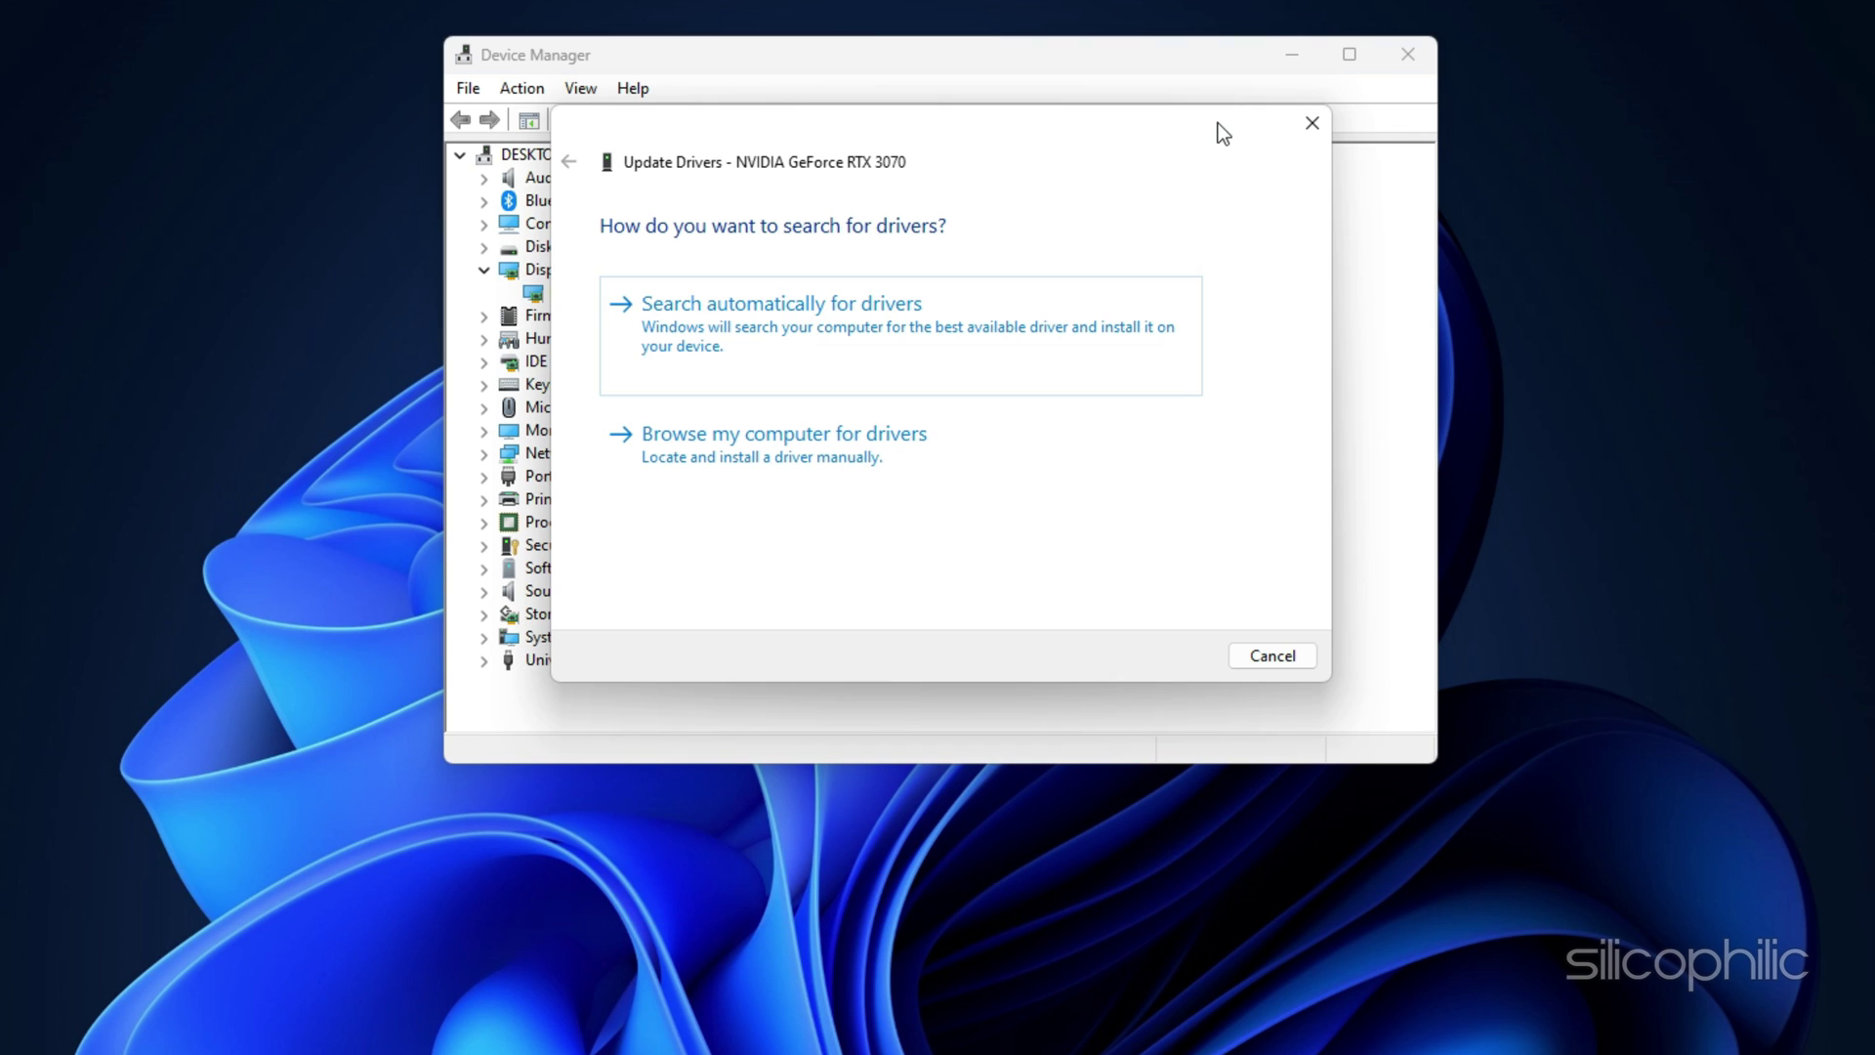
left_click(940, 305)
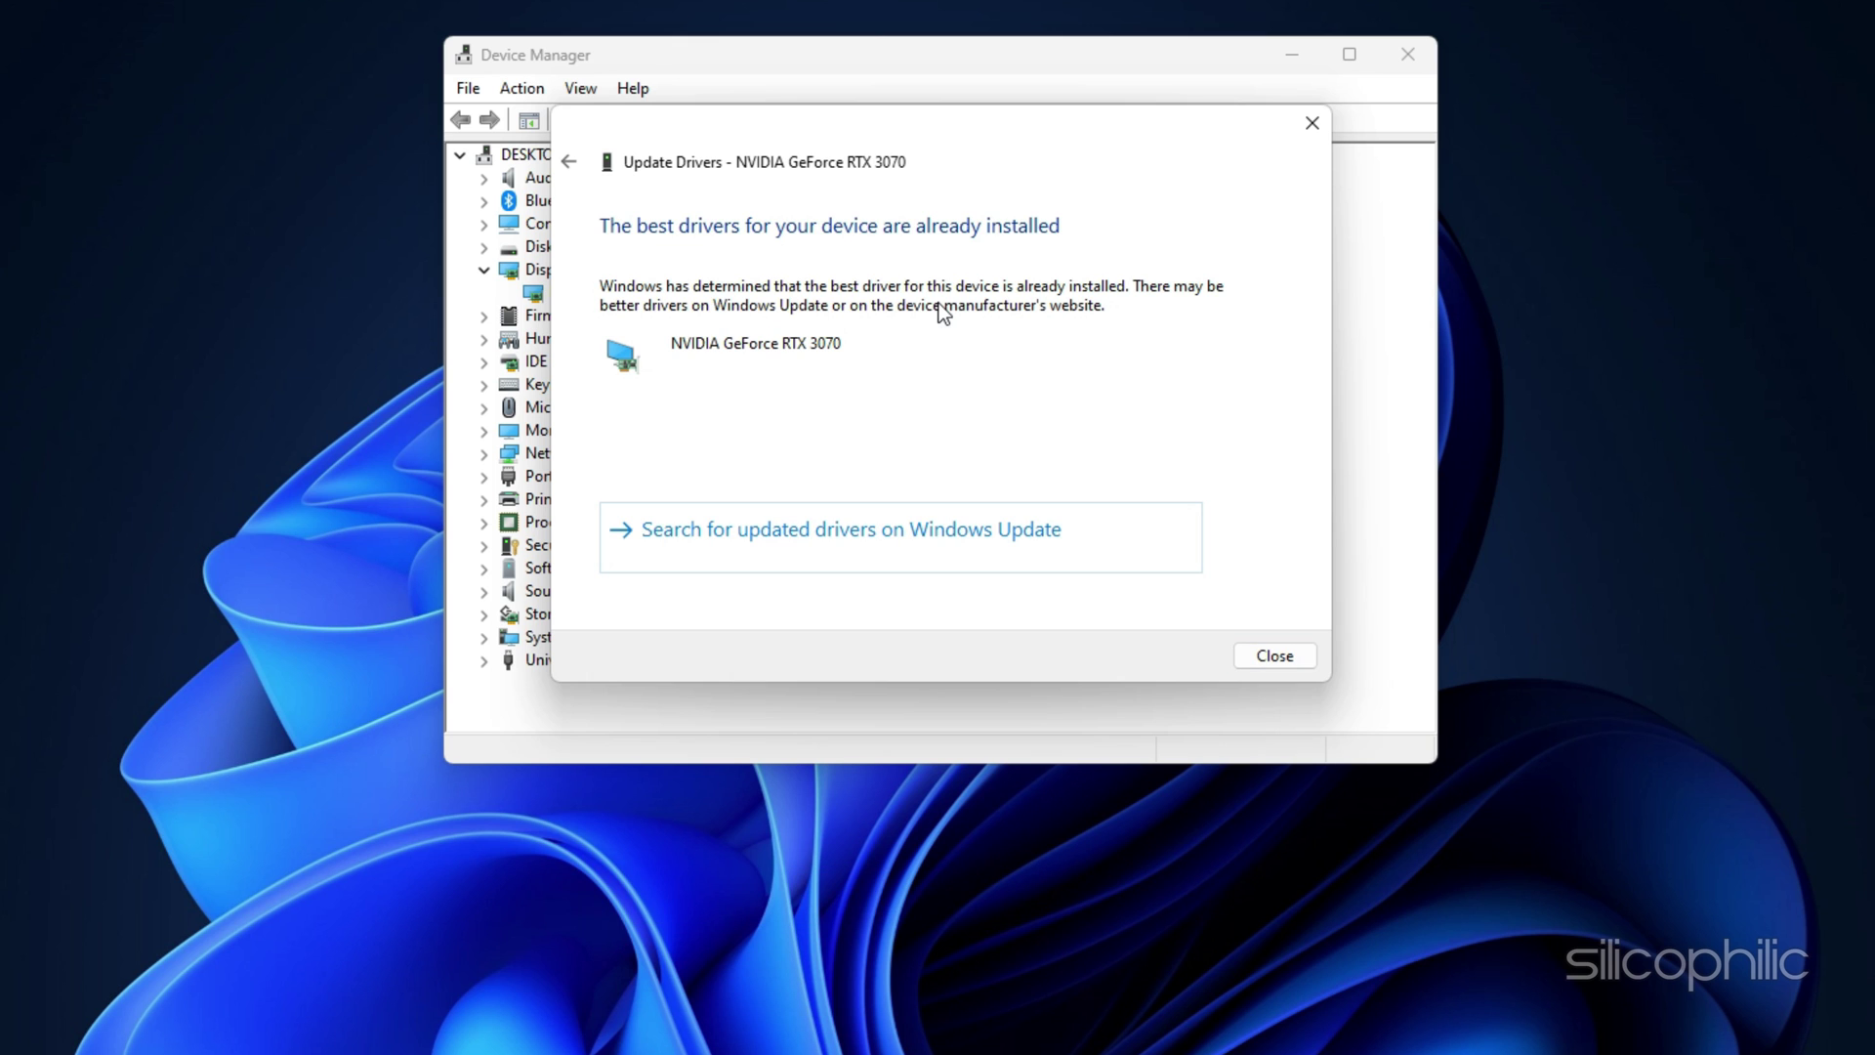
left_click(1287, 660)
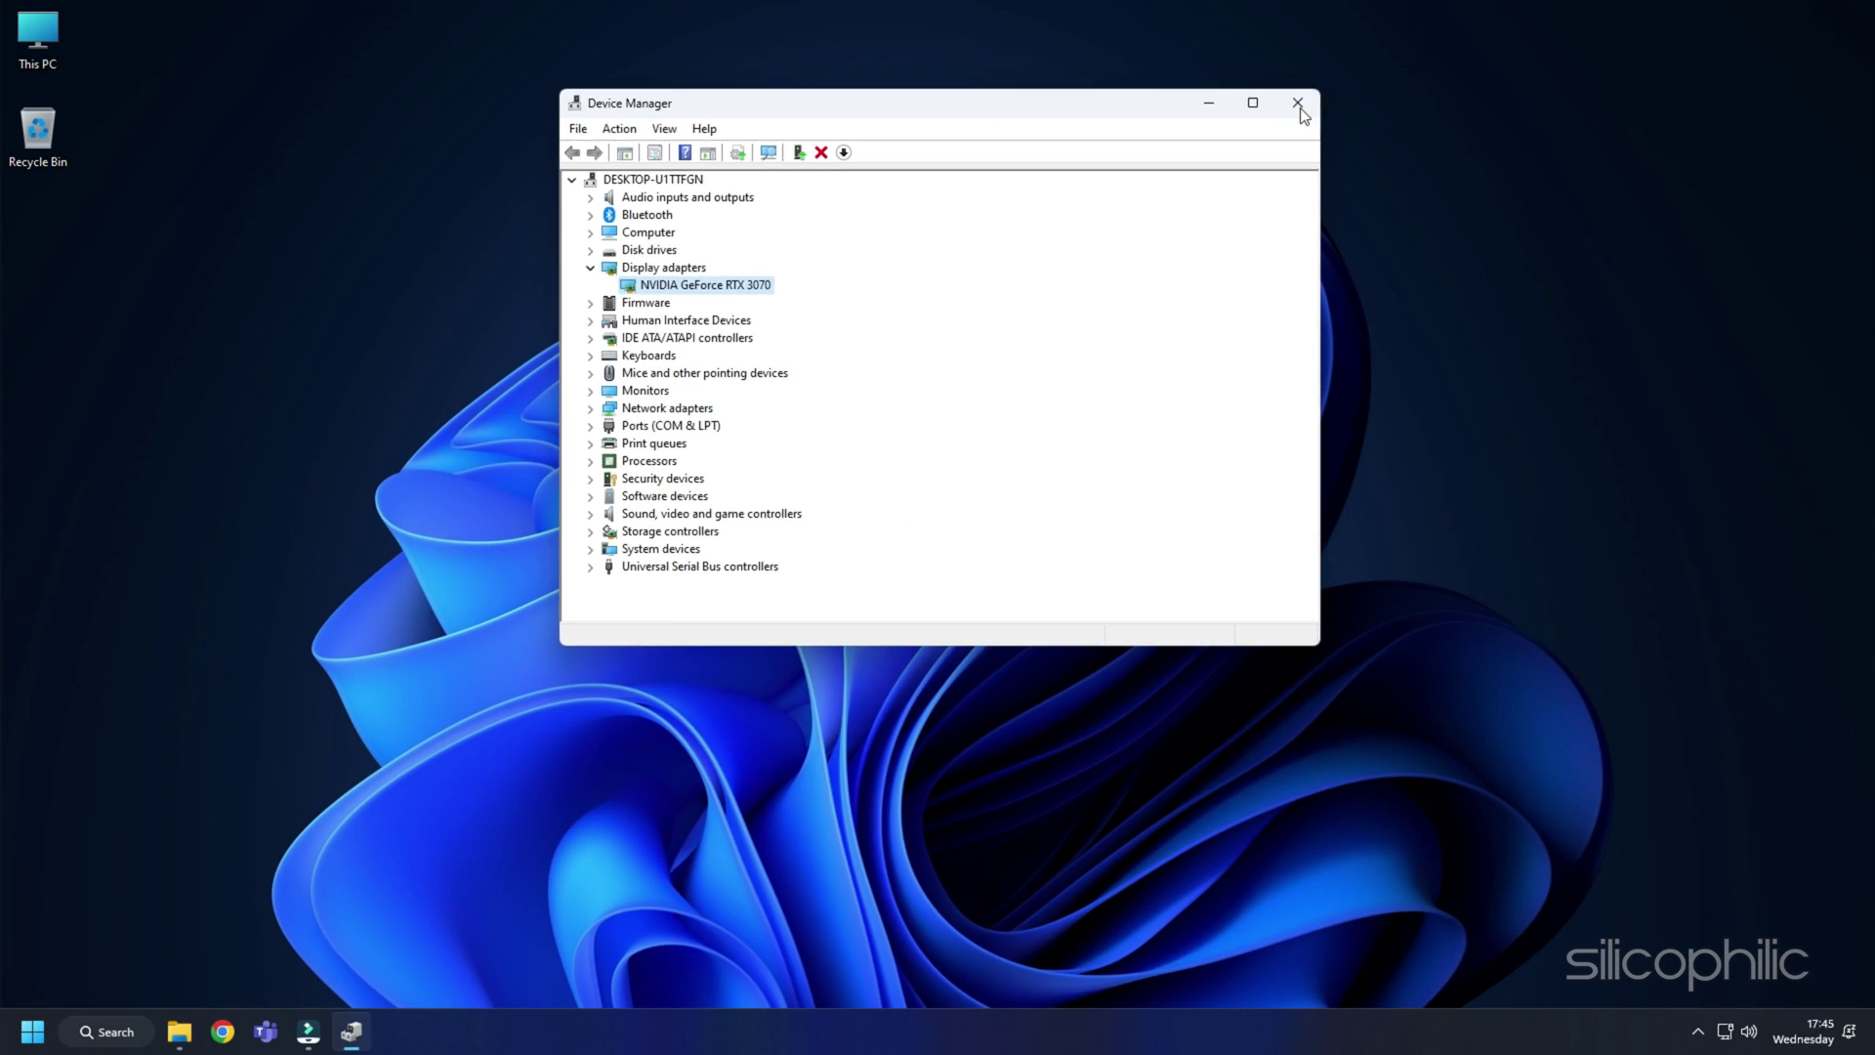
left_click(1388, 74)
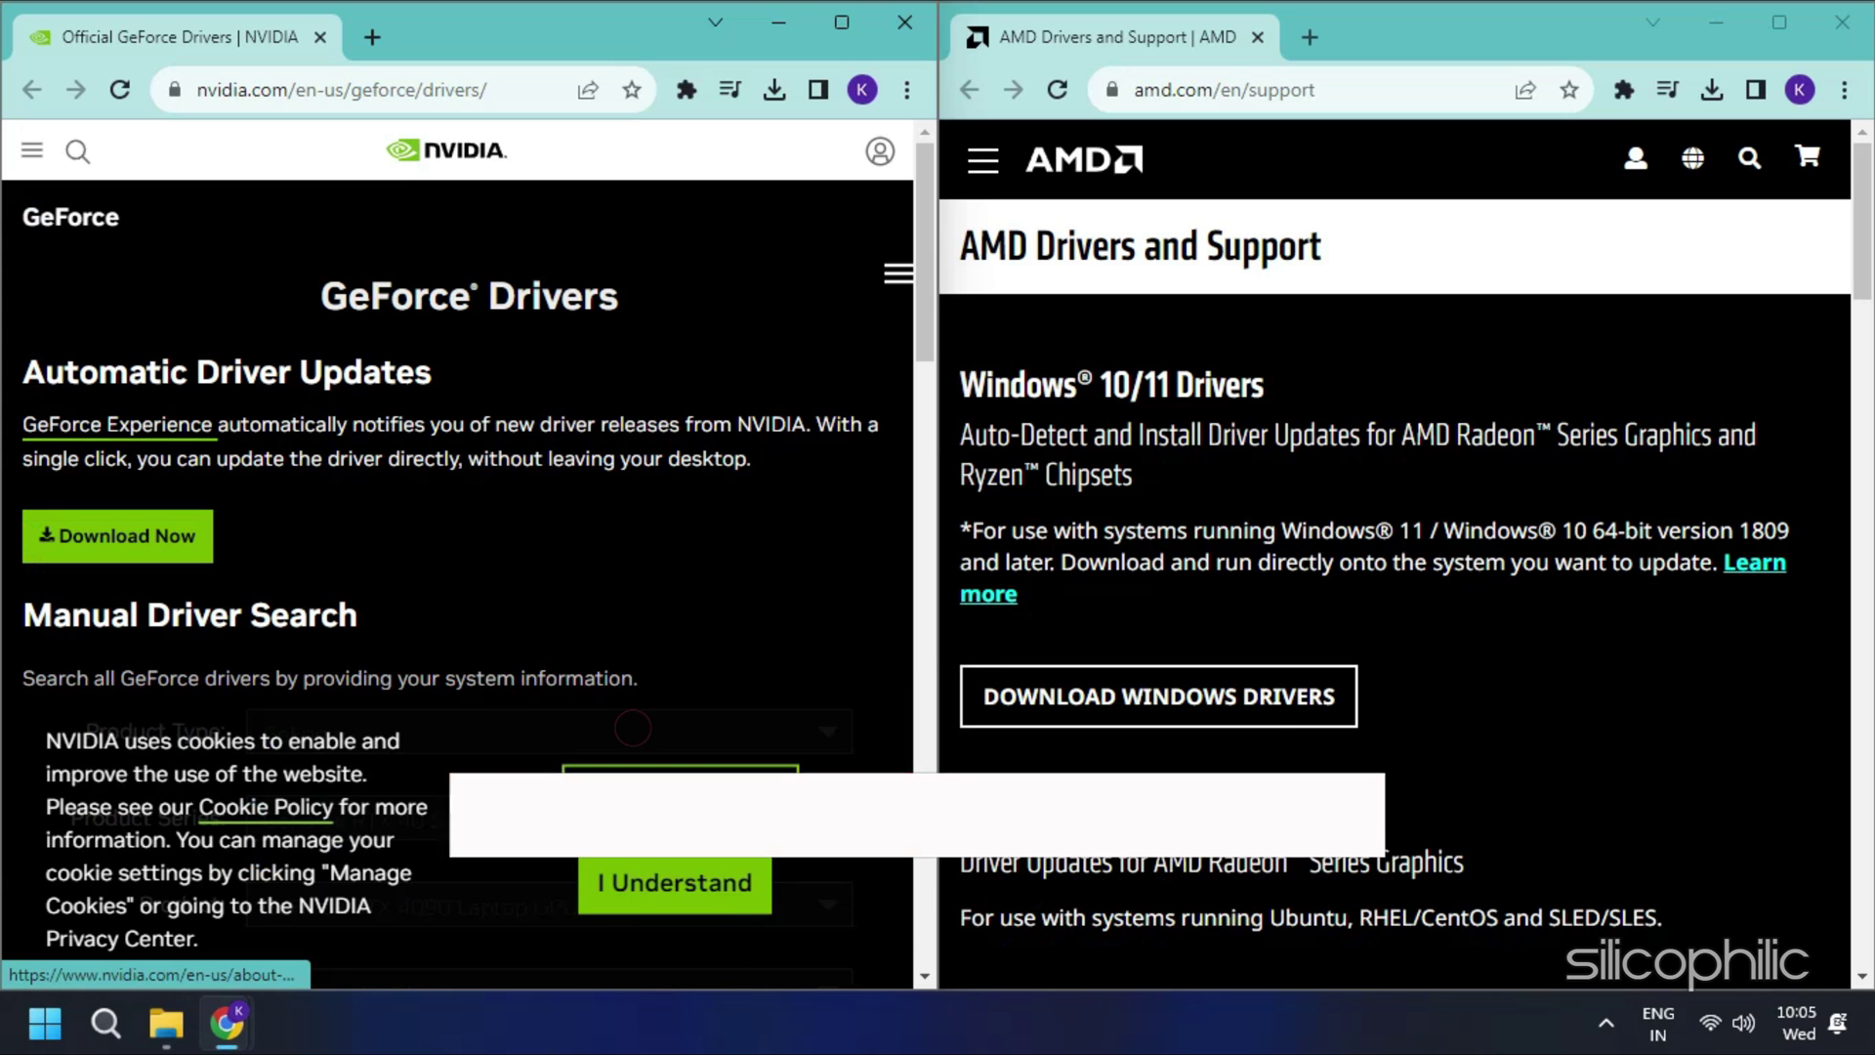
Download NVIDIA's driver update tool and the AMD Windows driver package, then run the AMD installer
left_click(125, 537)
left_click(1139, 698)
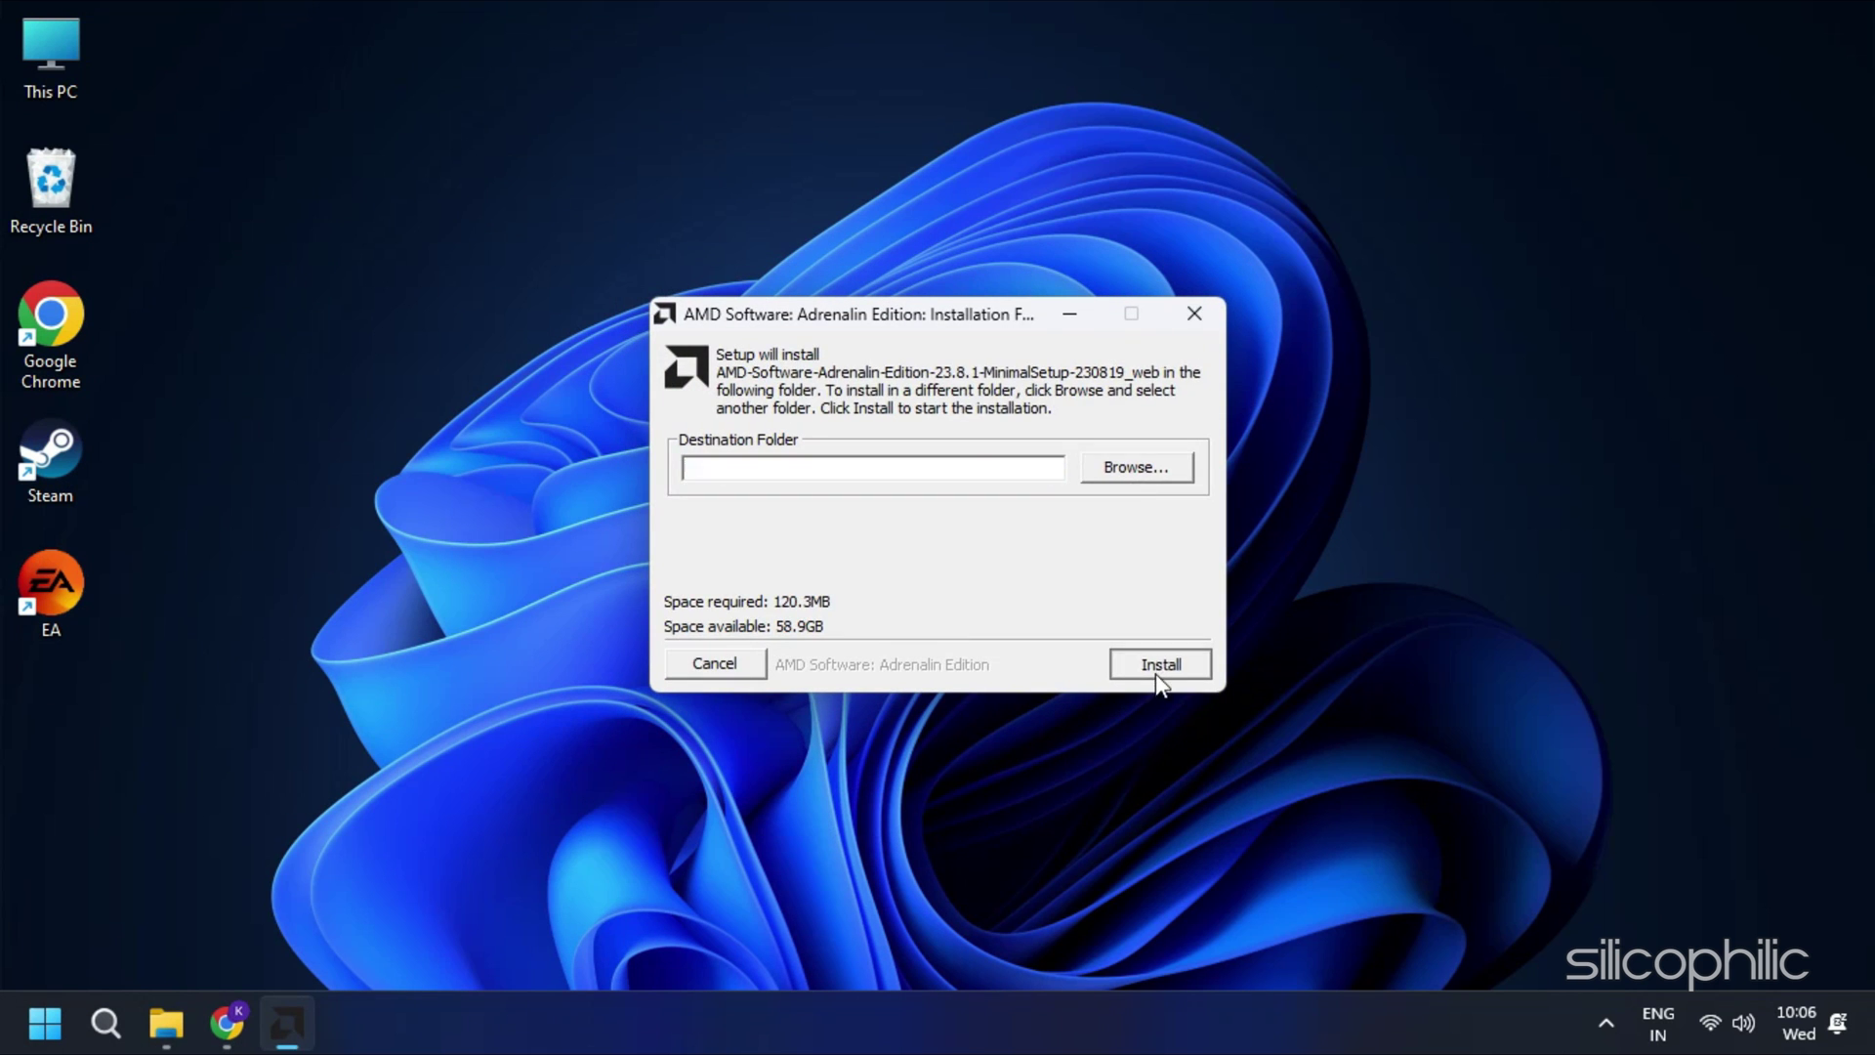
left_click(1156, 670)
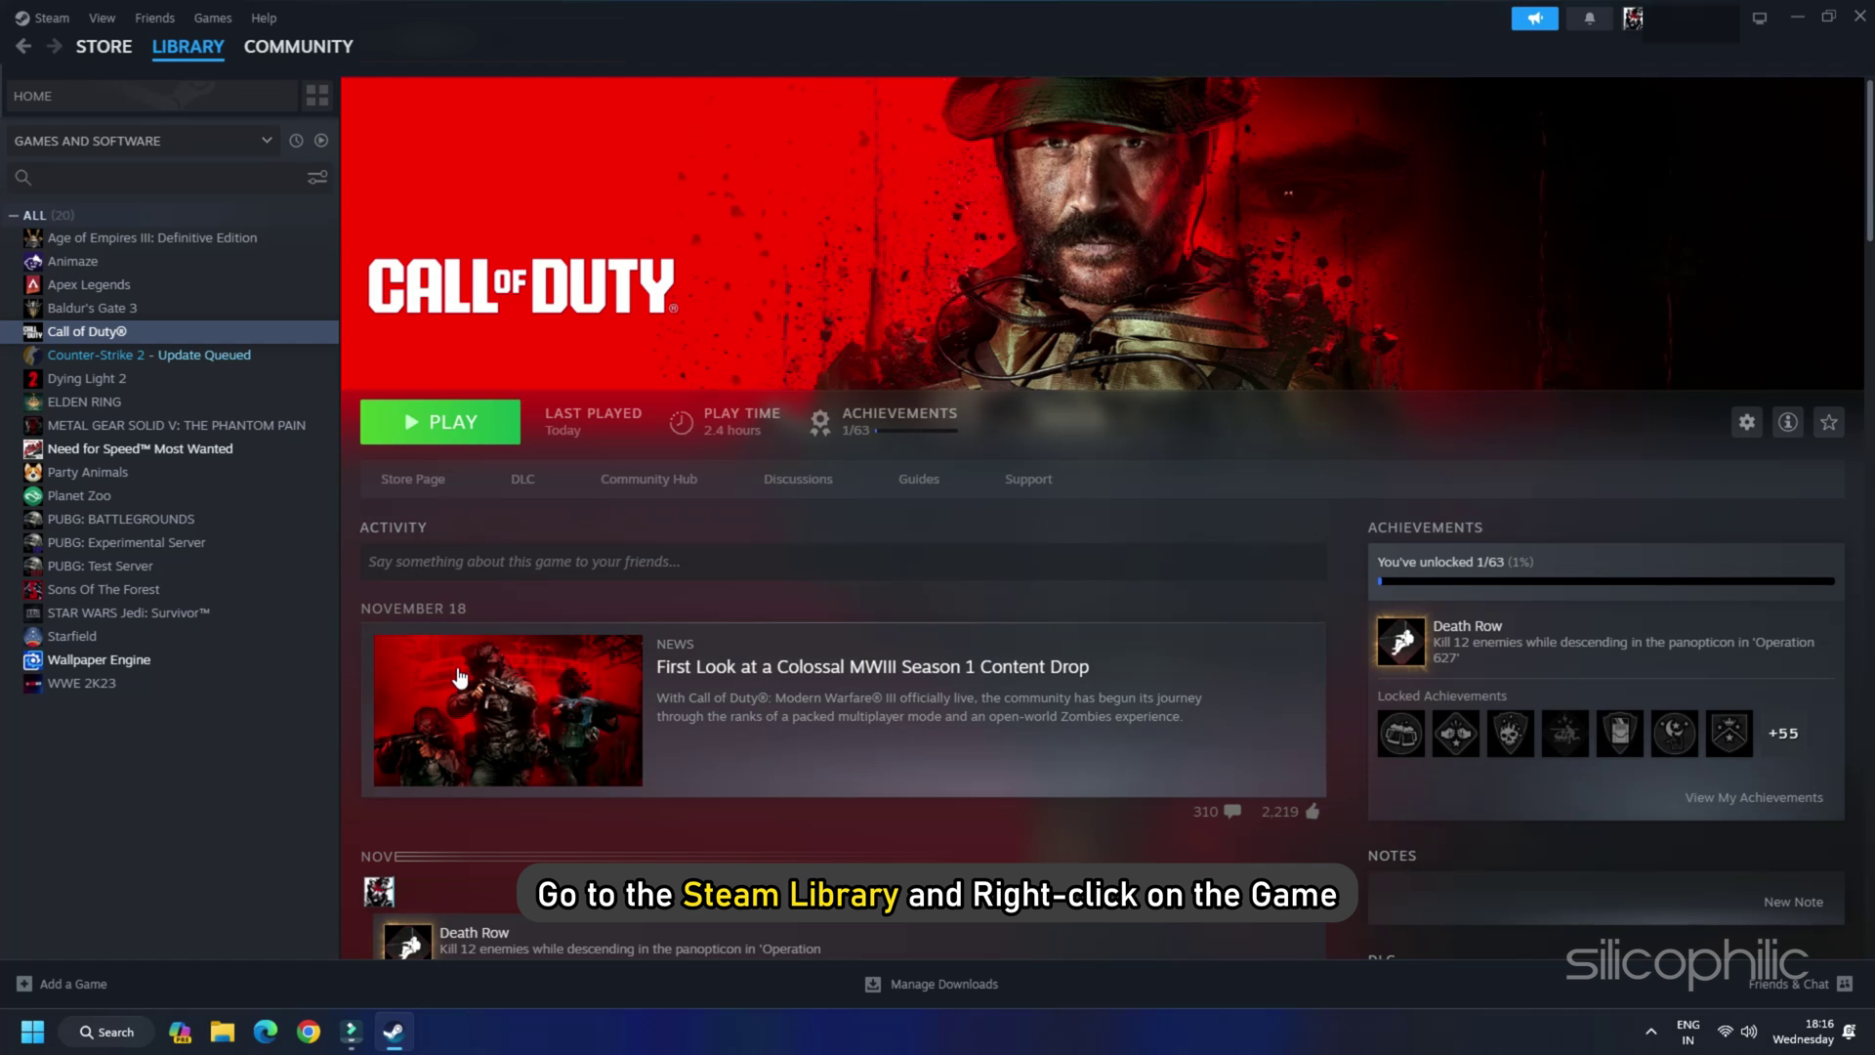
Verify the integrity of Call of Duty's game files from its Installed Files properties
right_click(127, 331)
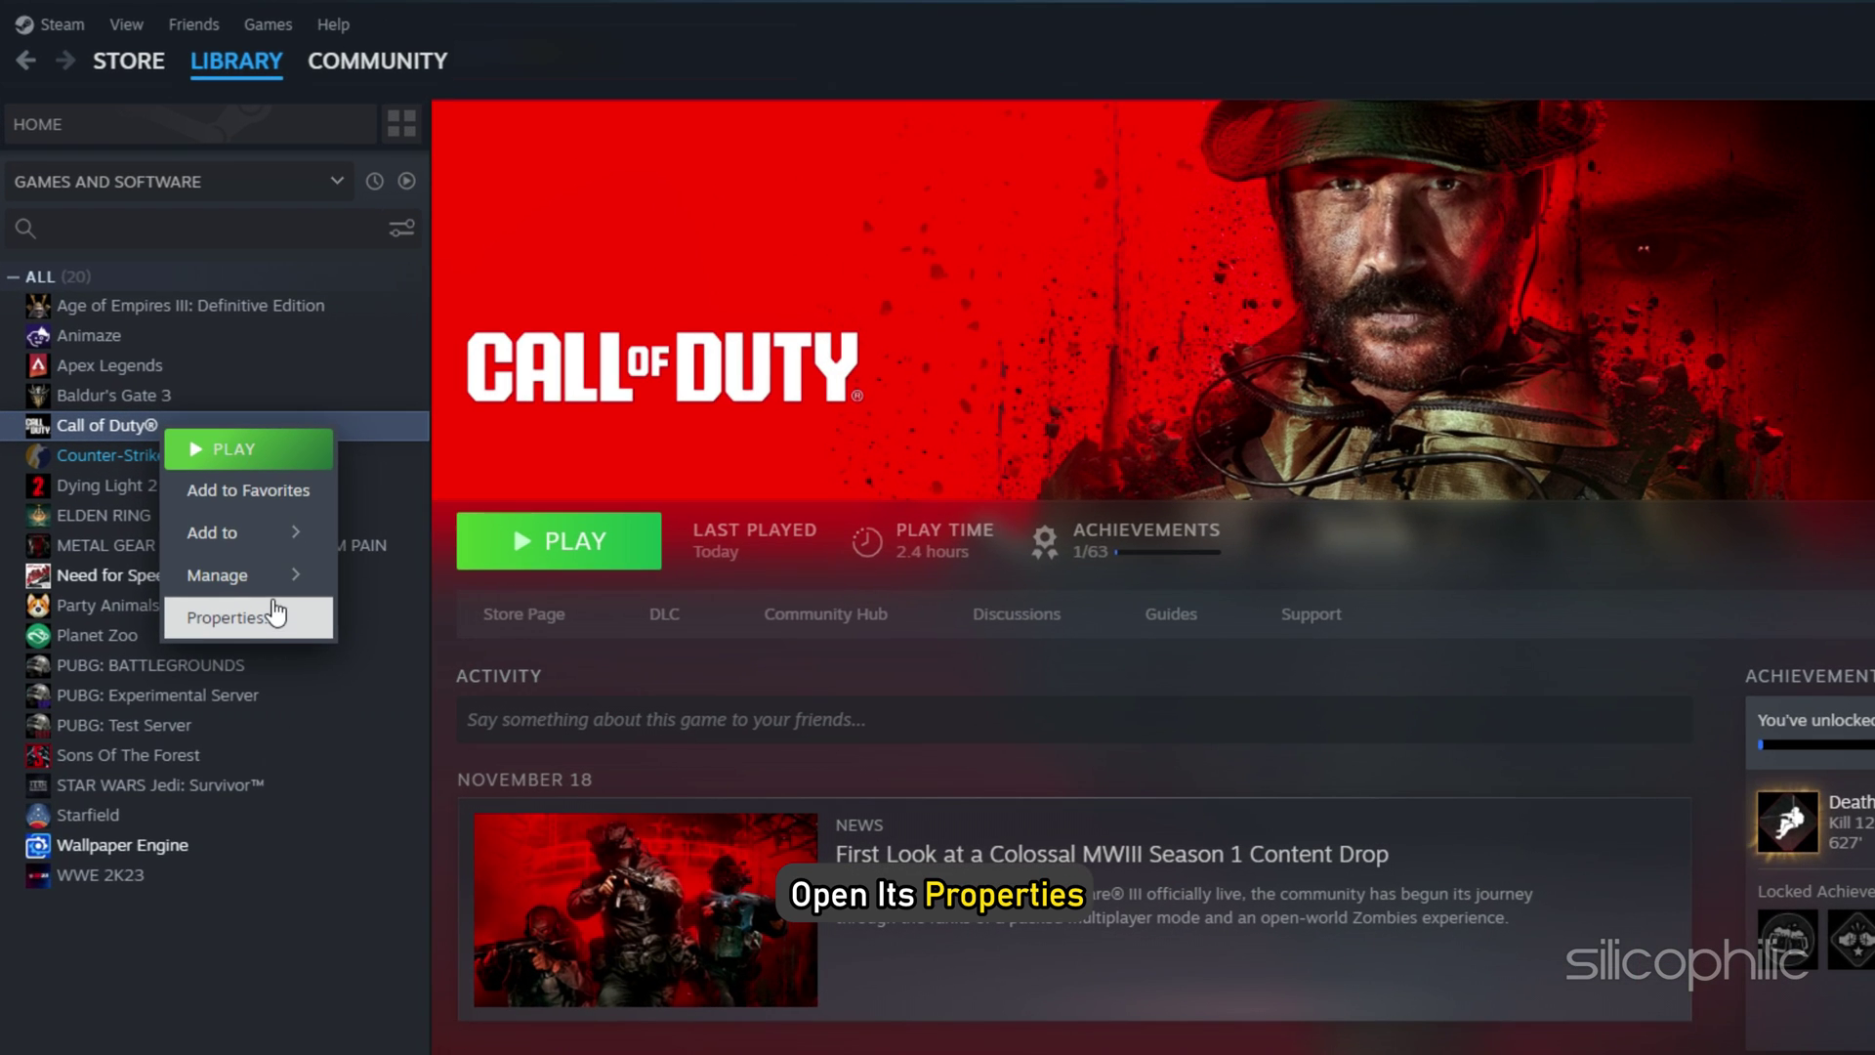
left_click(201, 524)
left_click(422, 283)
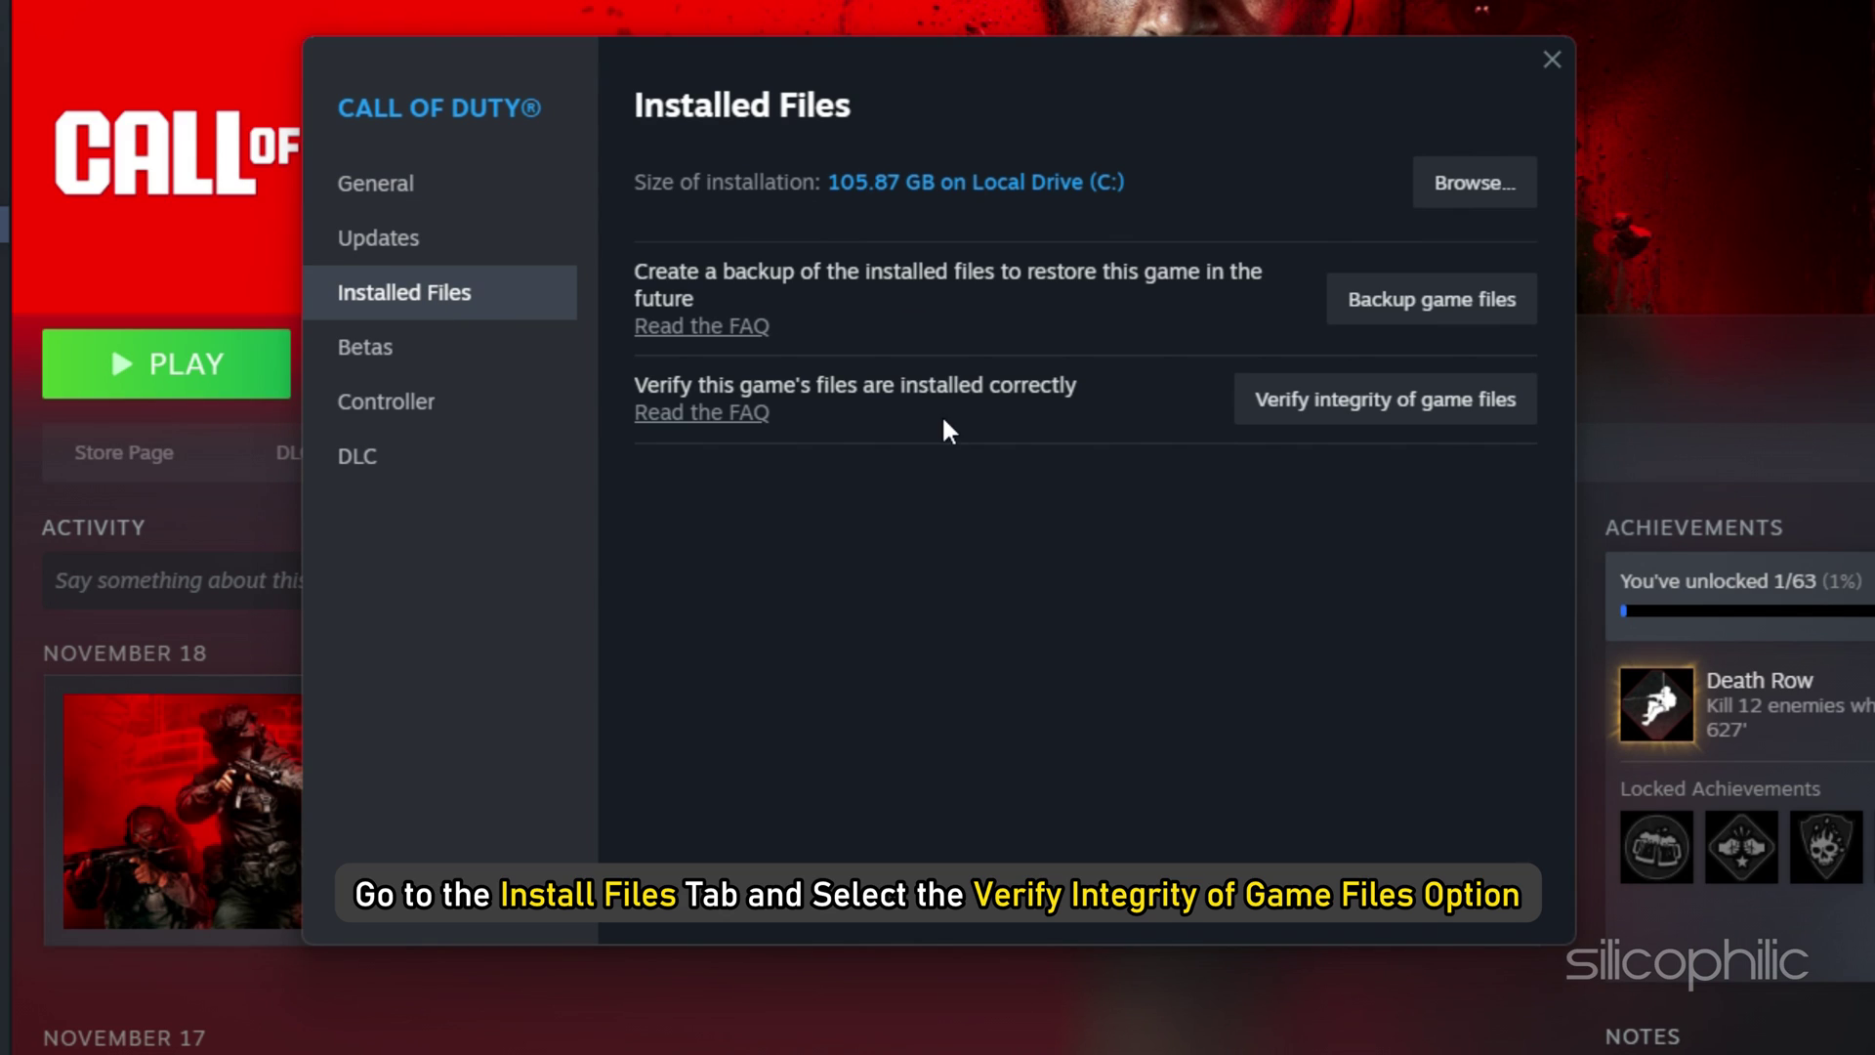
left_click(1322, 406)
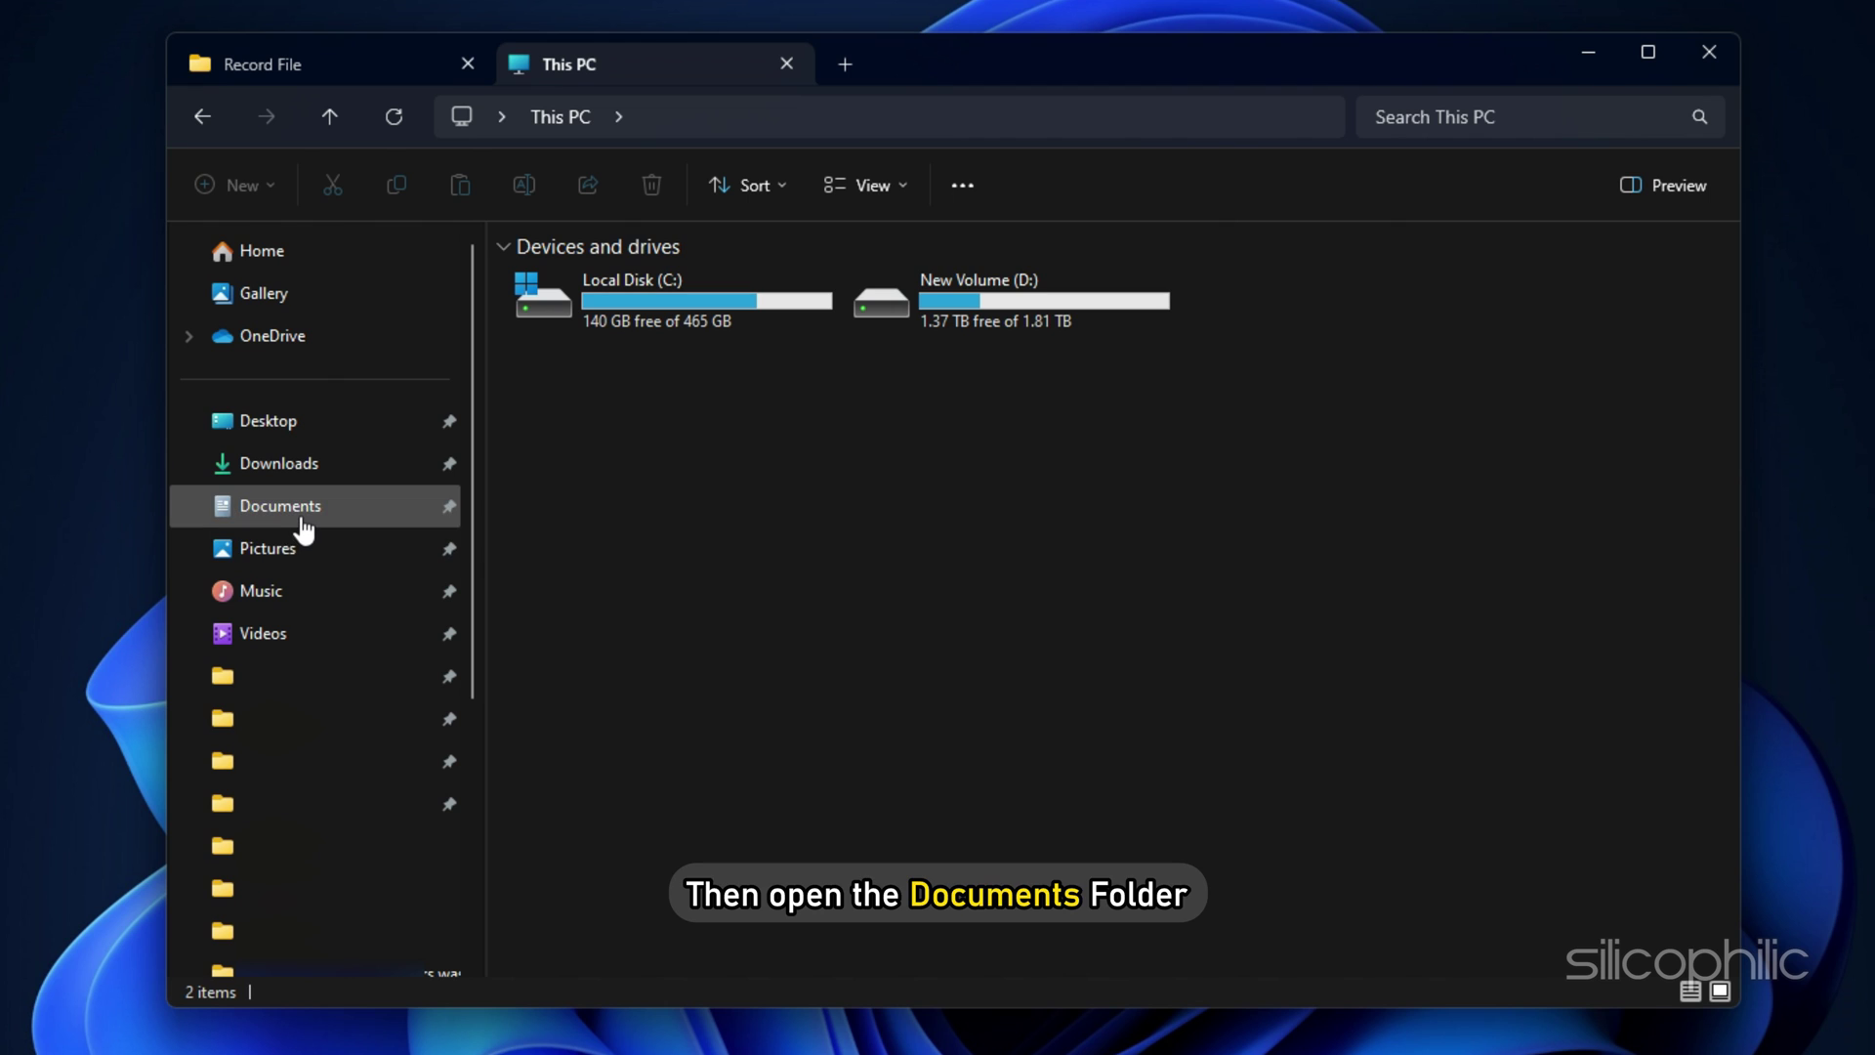
Rename the players folder in Documents\Call of Duty to players1
left_click(303, 517)
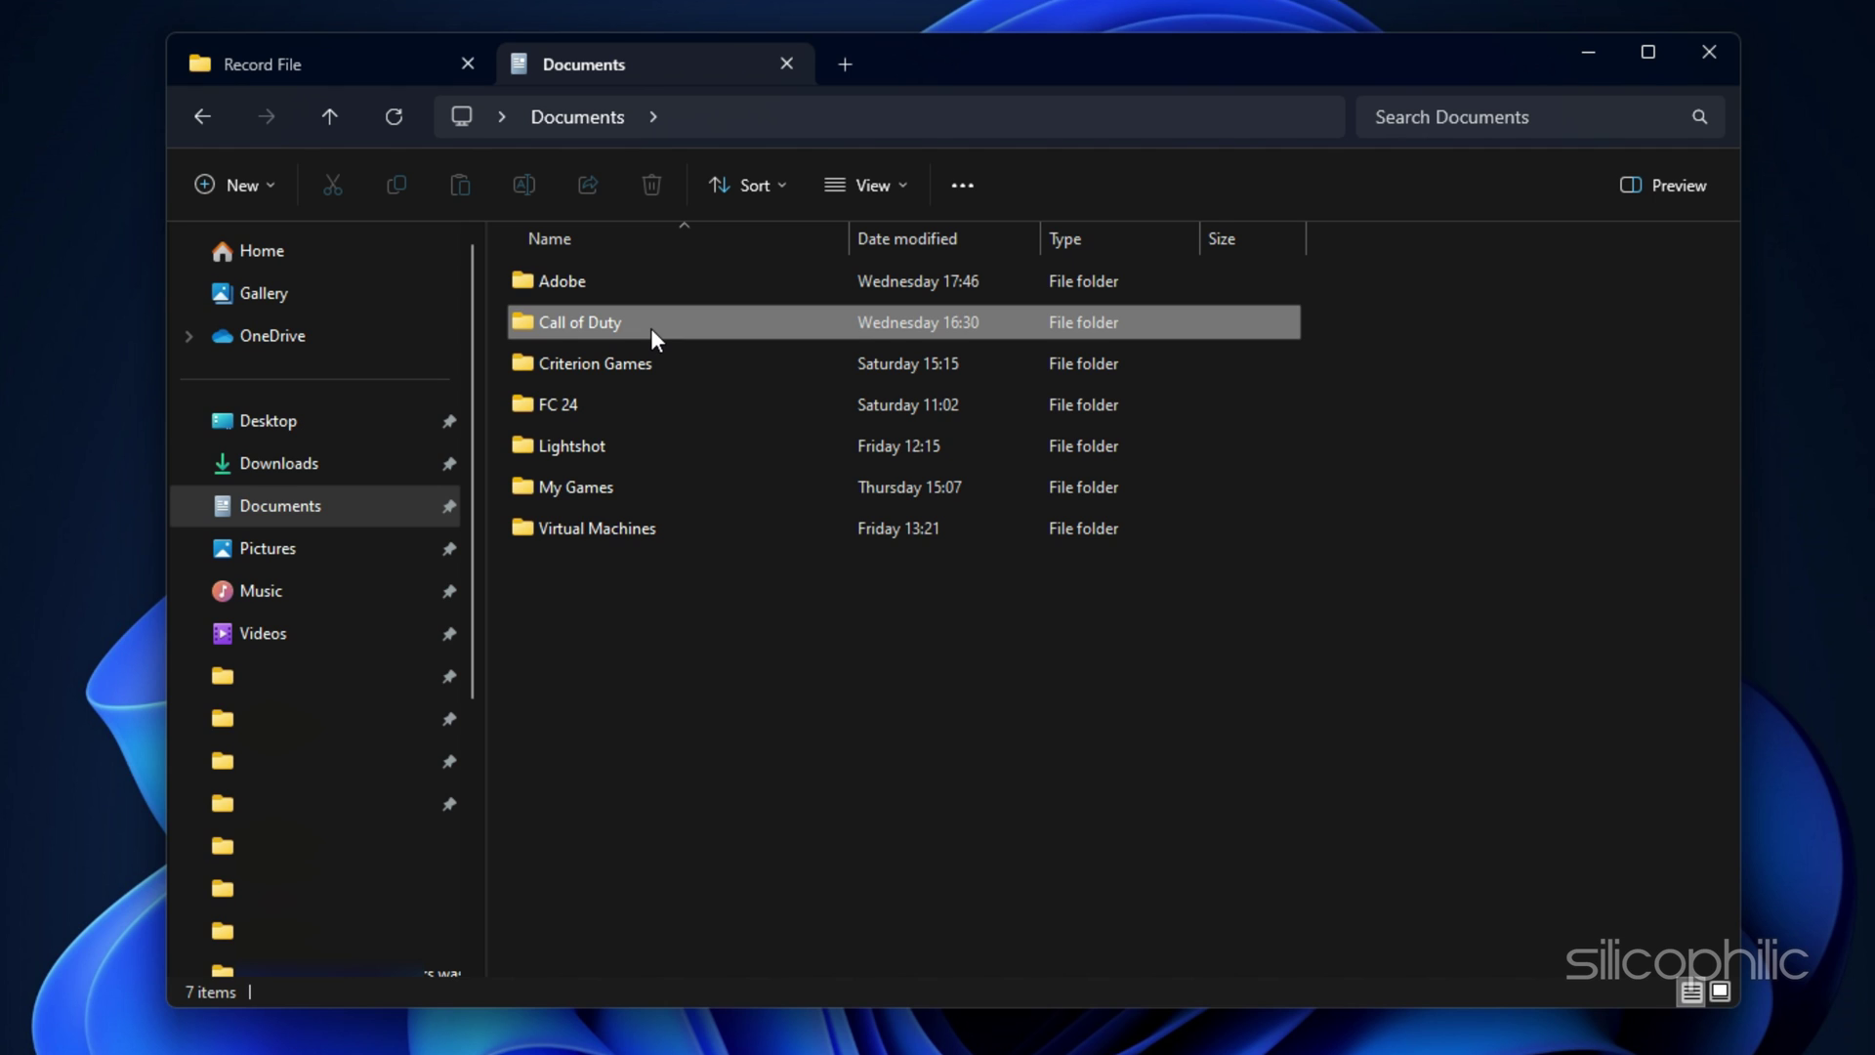
double_click(651, 326)
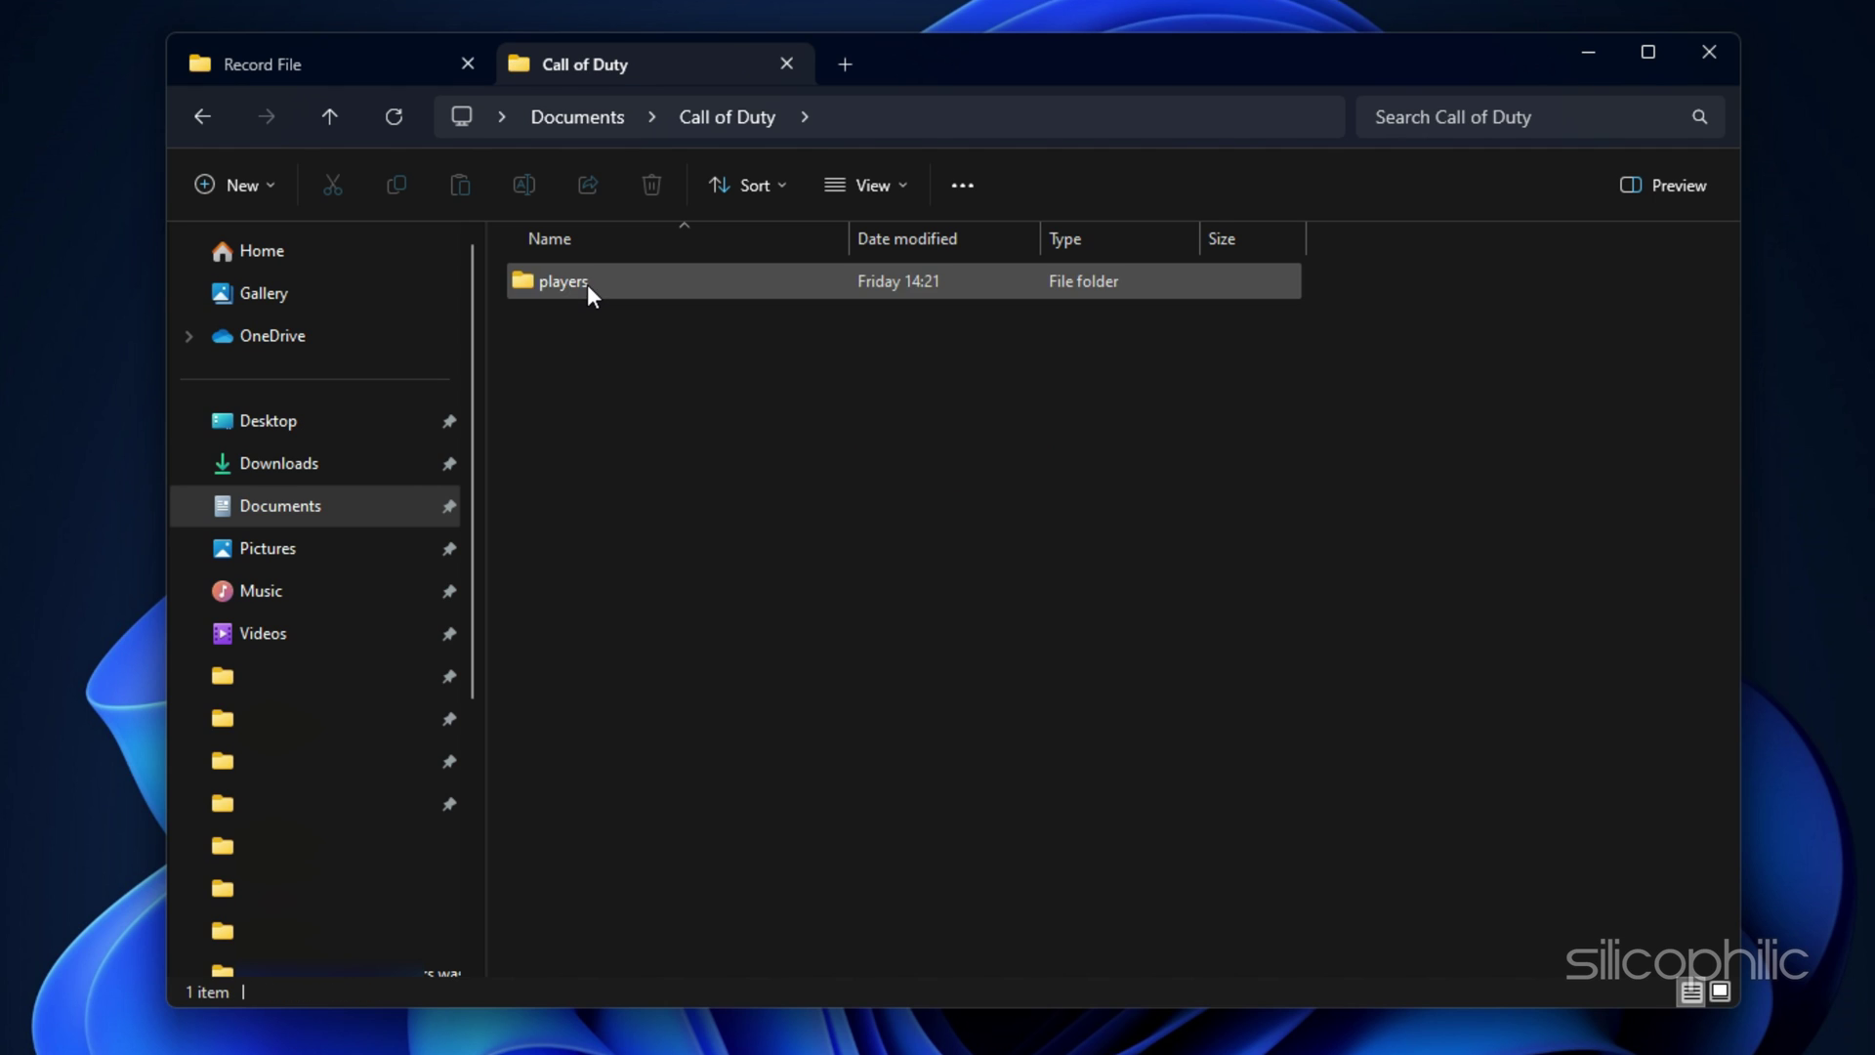
left_click(588, 284)
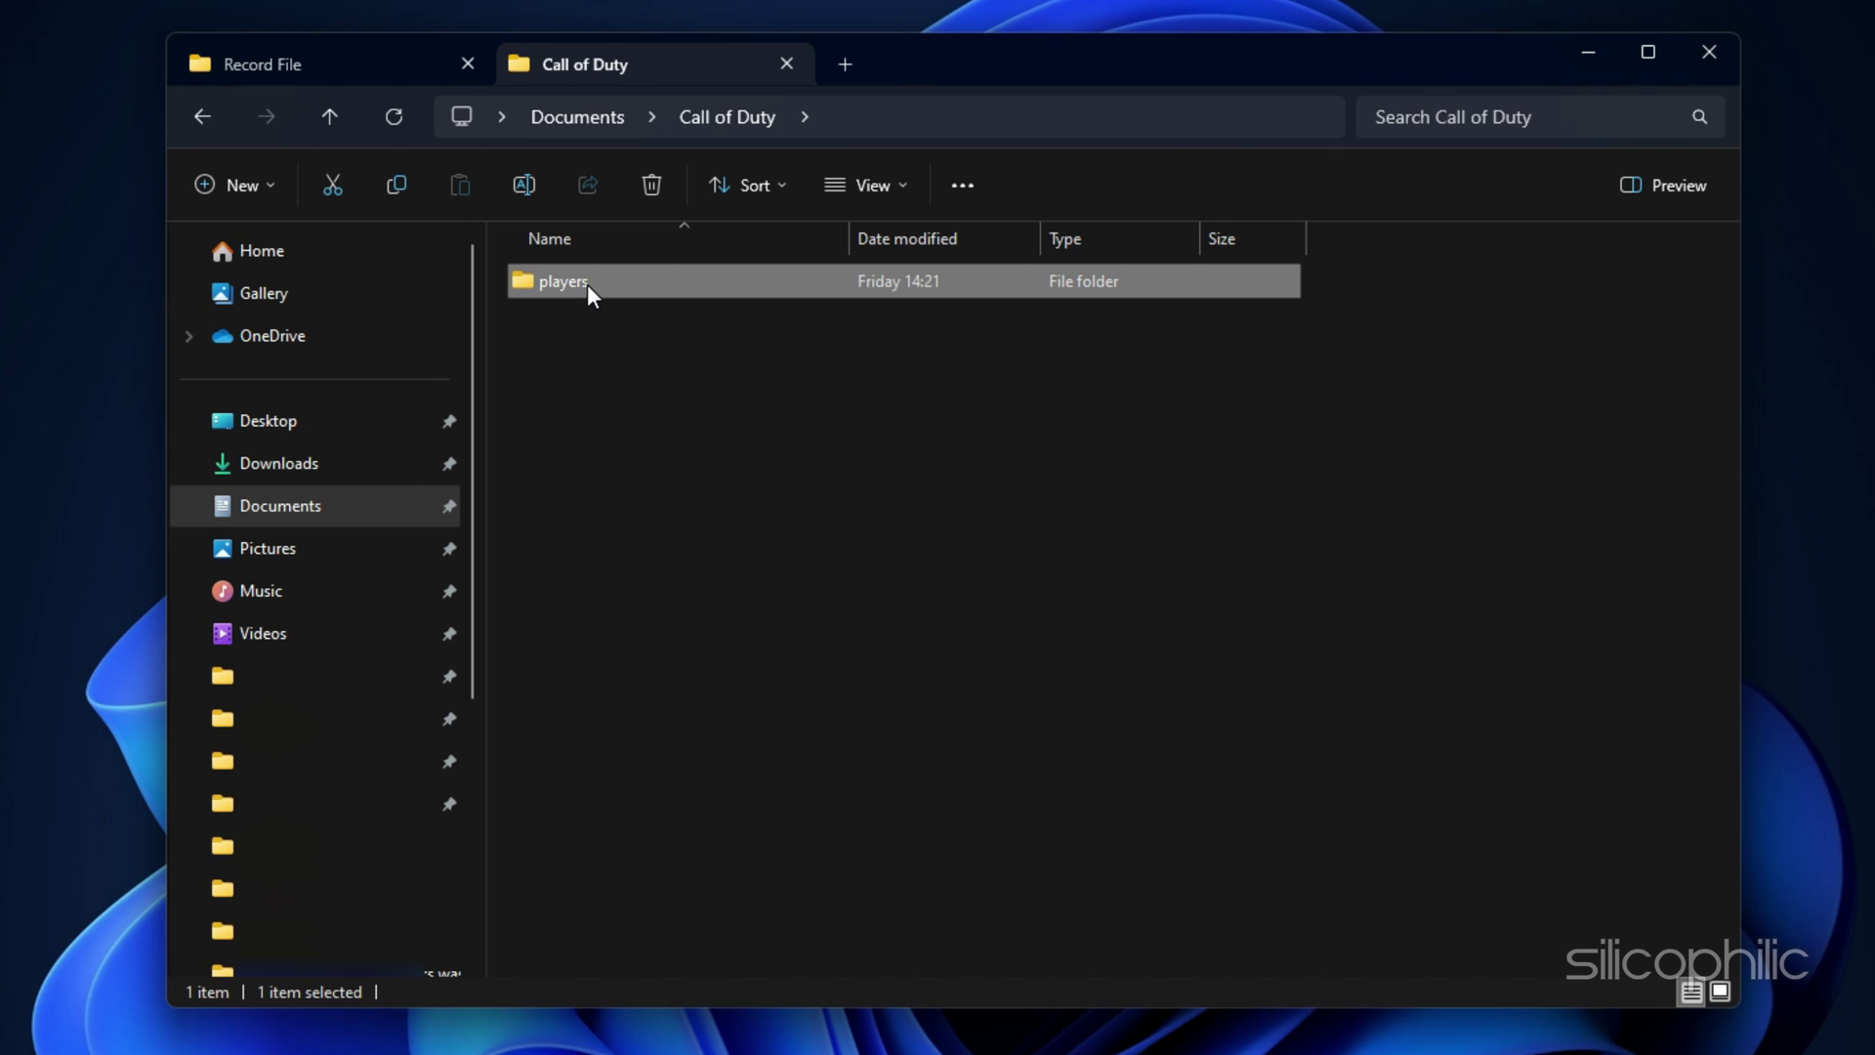
key("F2")
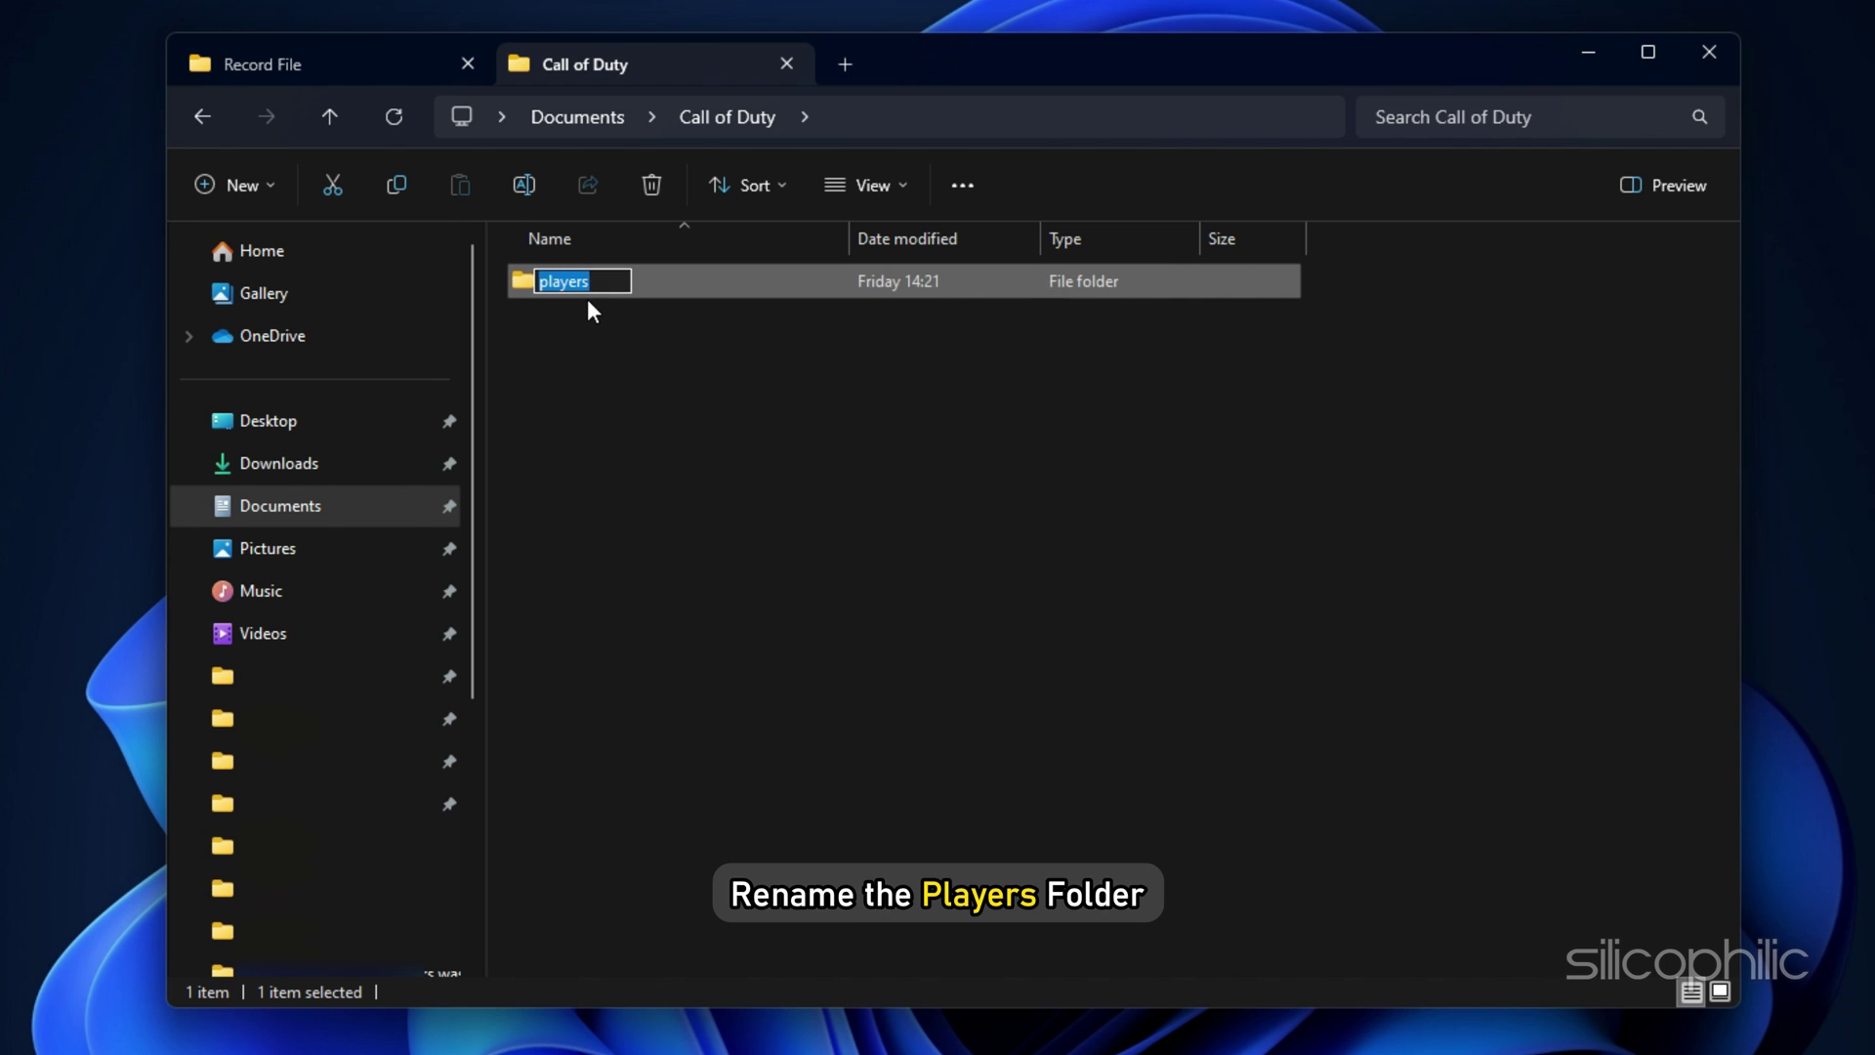
key("End")
type("1")
left_click(645, 379)
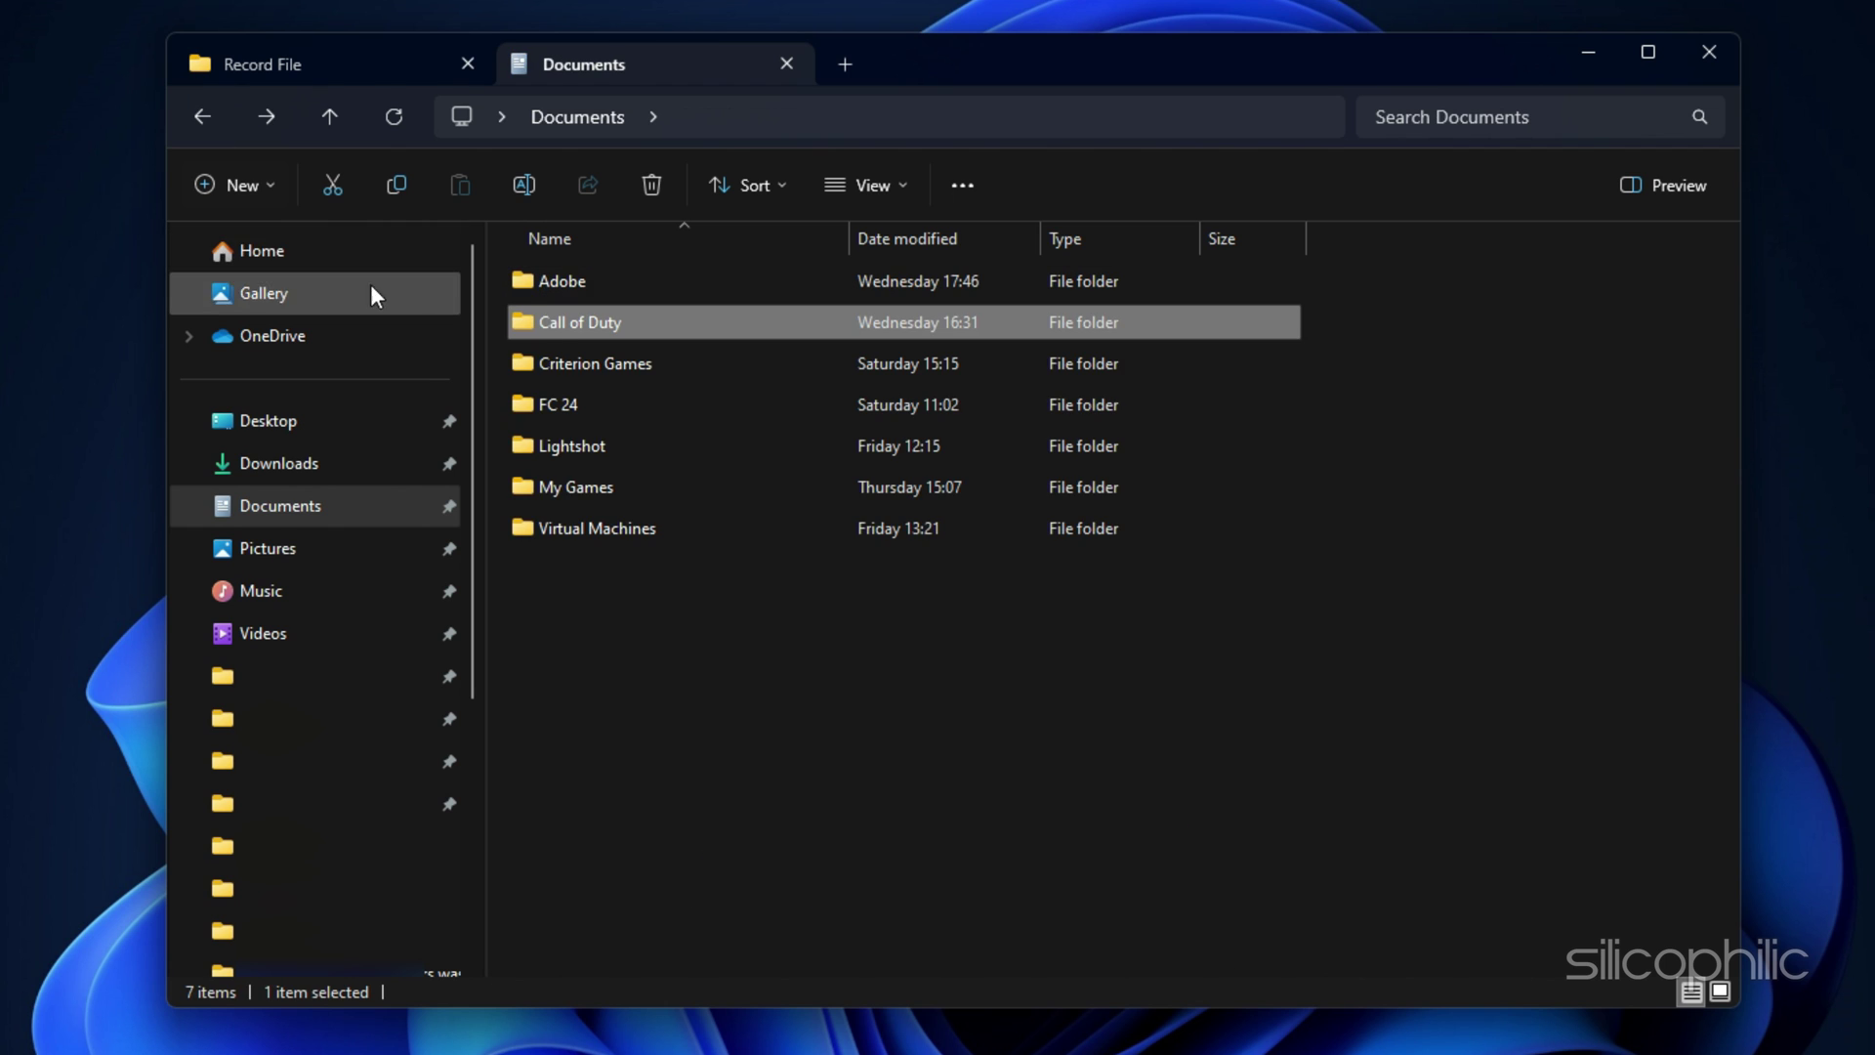
Delete the players folder in the Call of Duty folder
double_click(571, 322)
left_click(588, 284)
key("Delete")
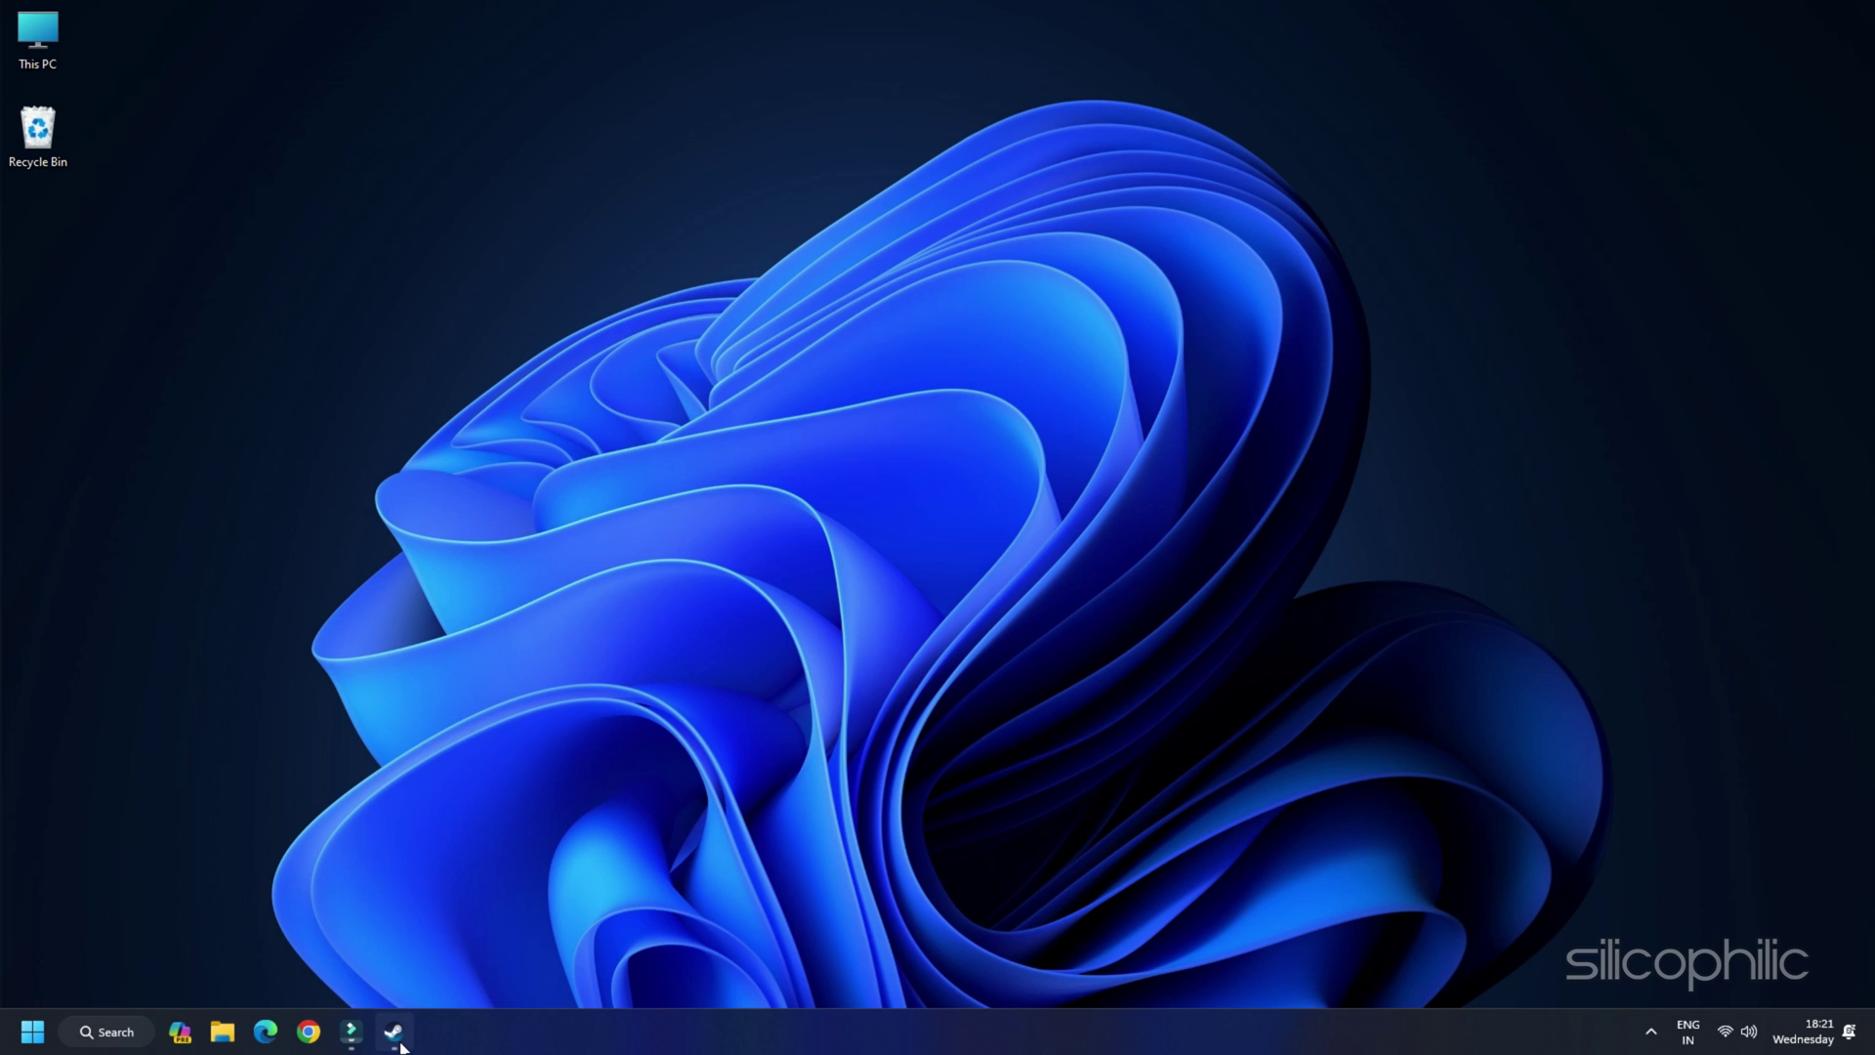
key("ctrl+shift+Escape")
Disable 'Enable the Steam Overlay while in-game' in Call of Duty's Steam properties
left_click(395, 1032)
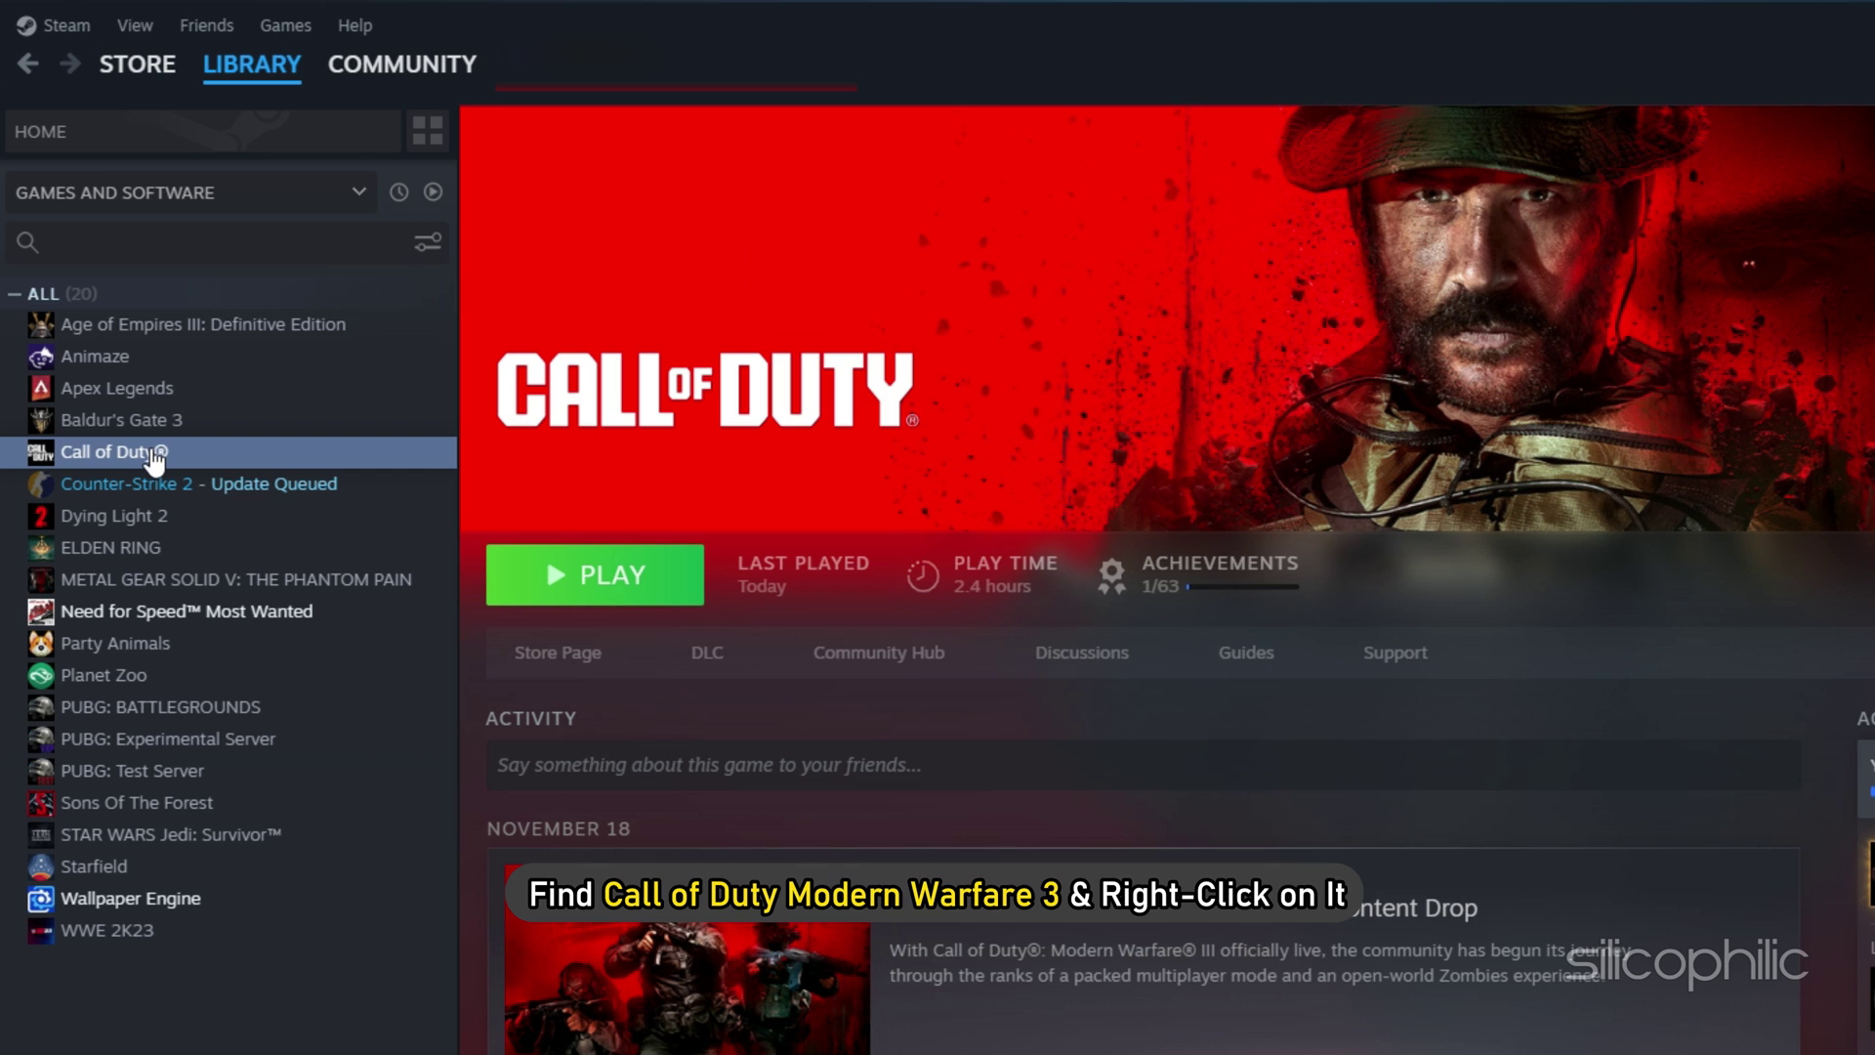
right_click(151, 452)
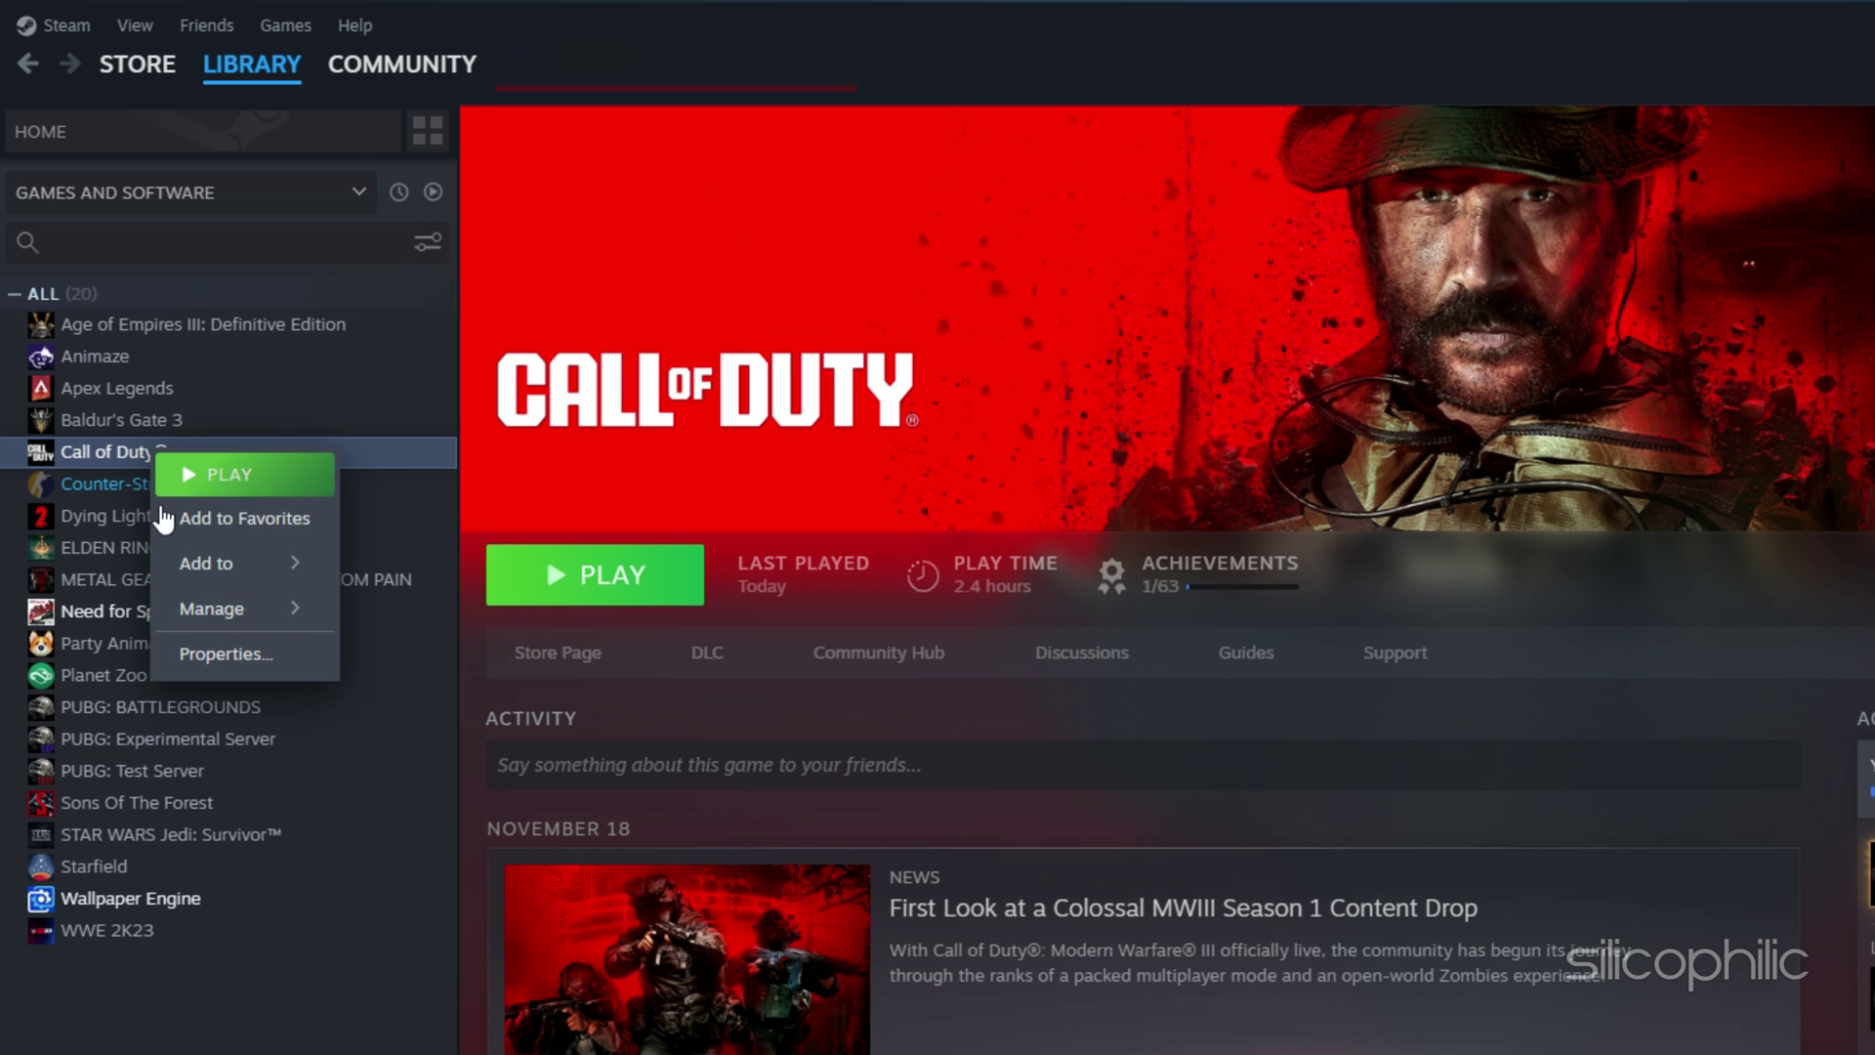
left_click(205, 656)
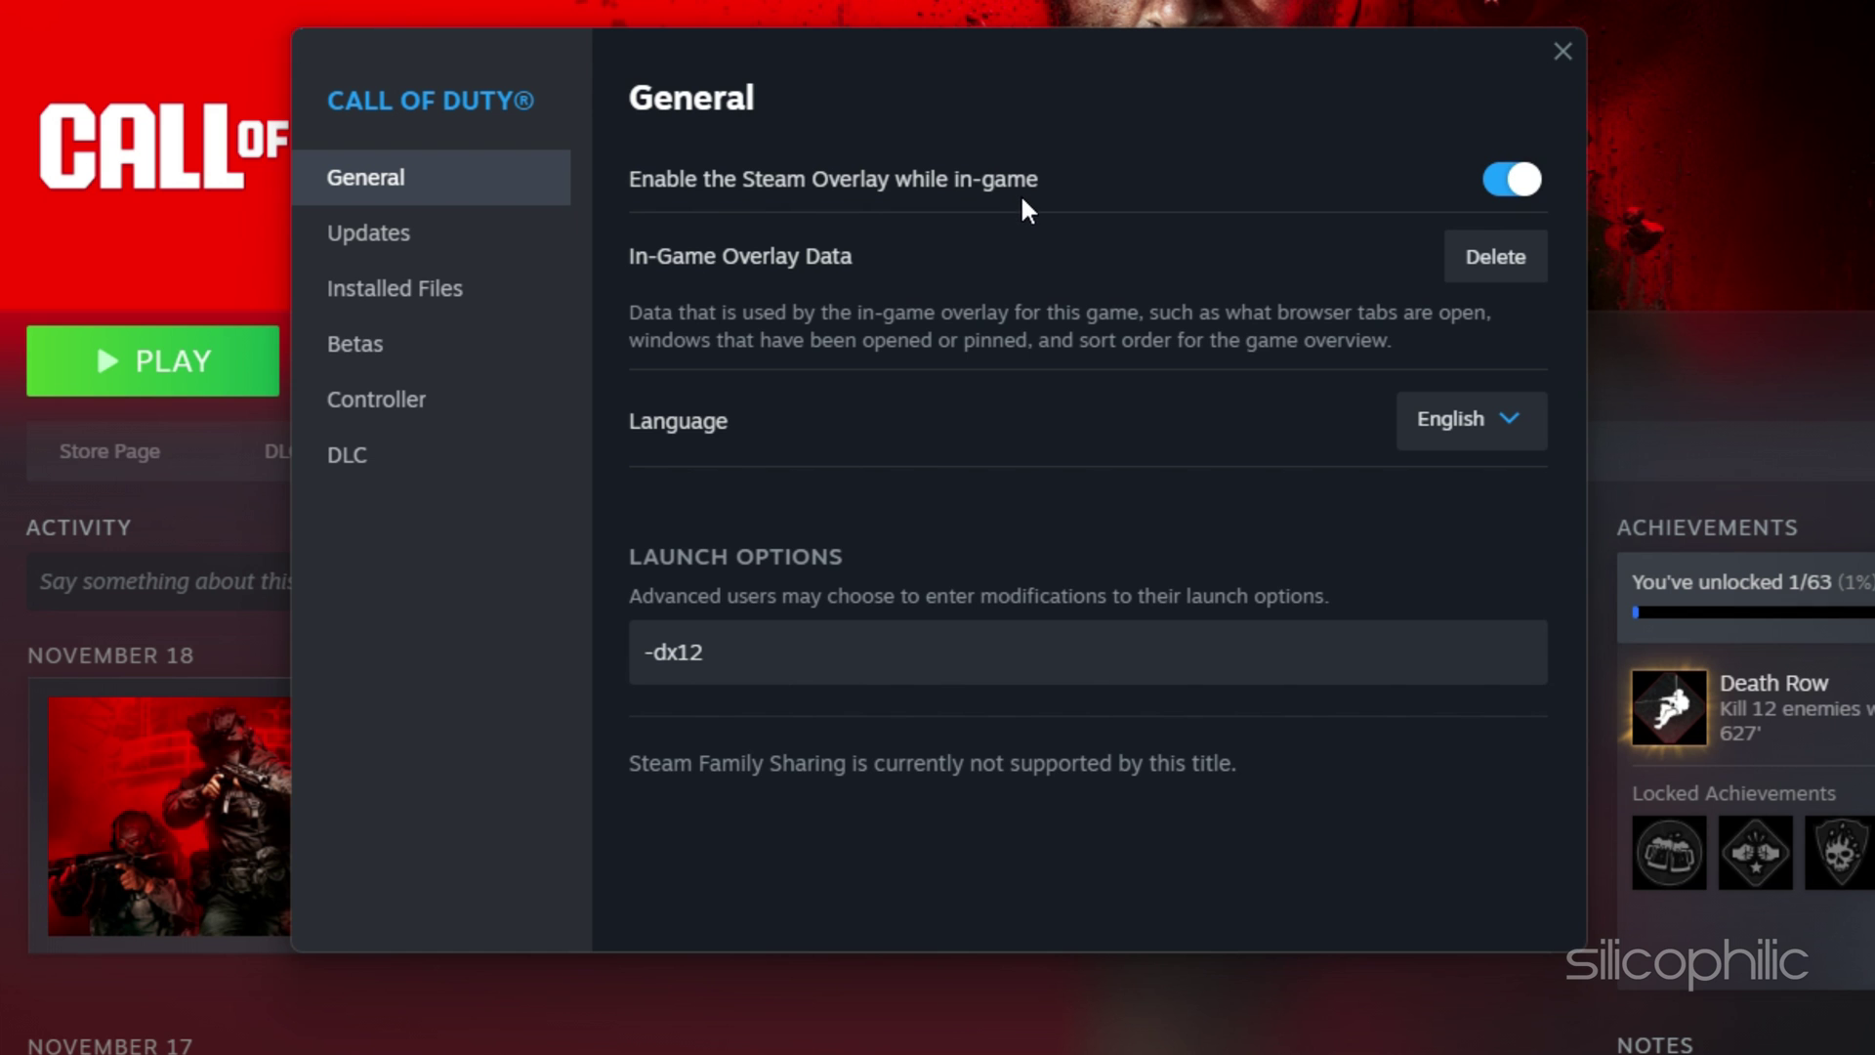
left_click(1510, 186)
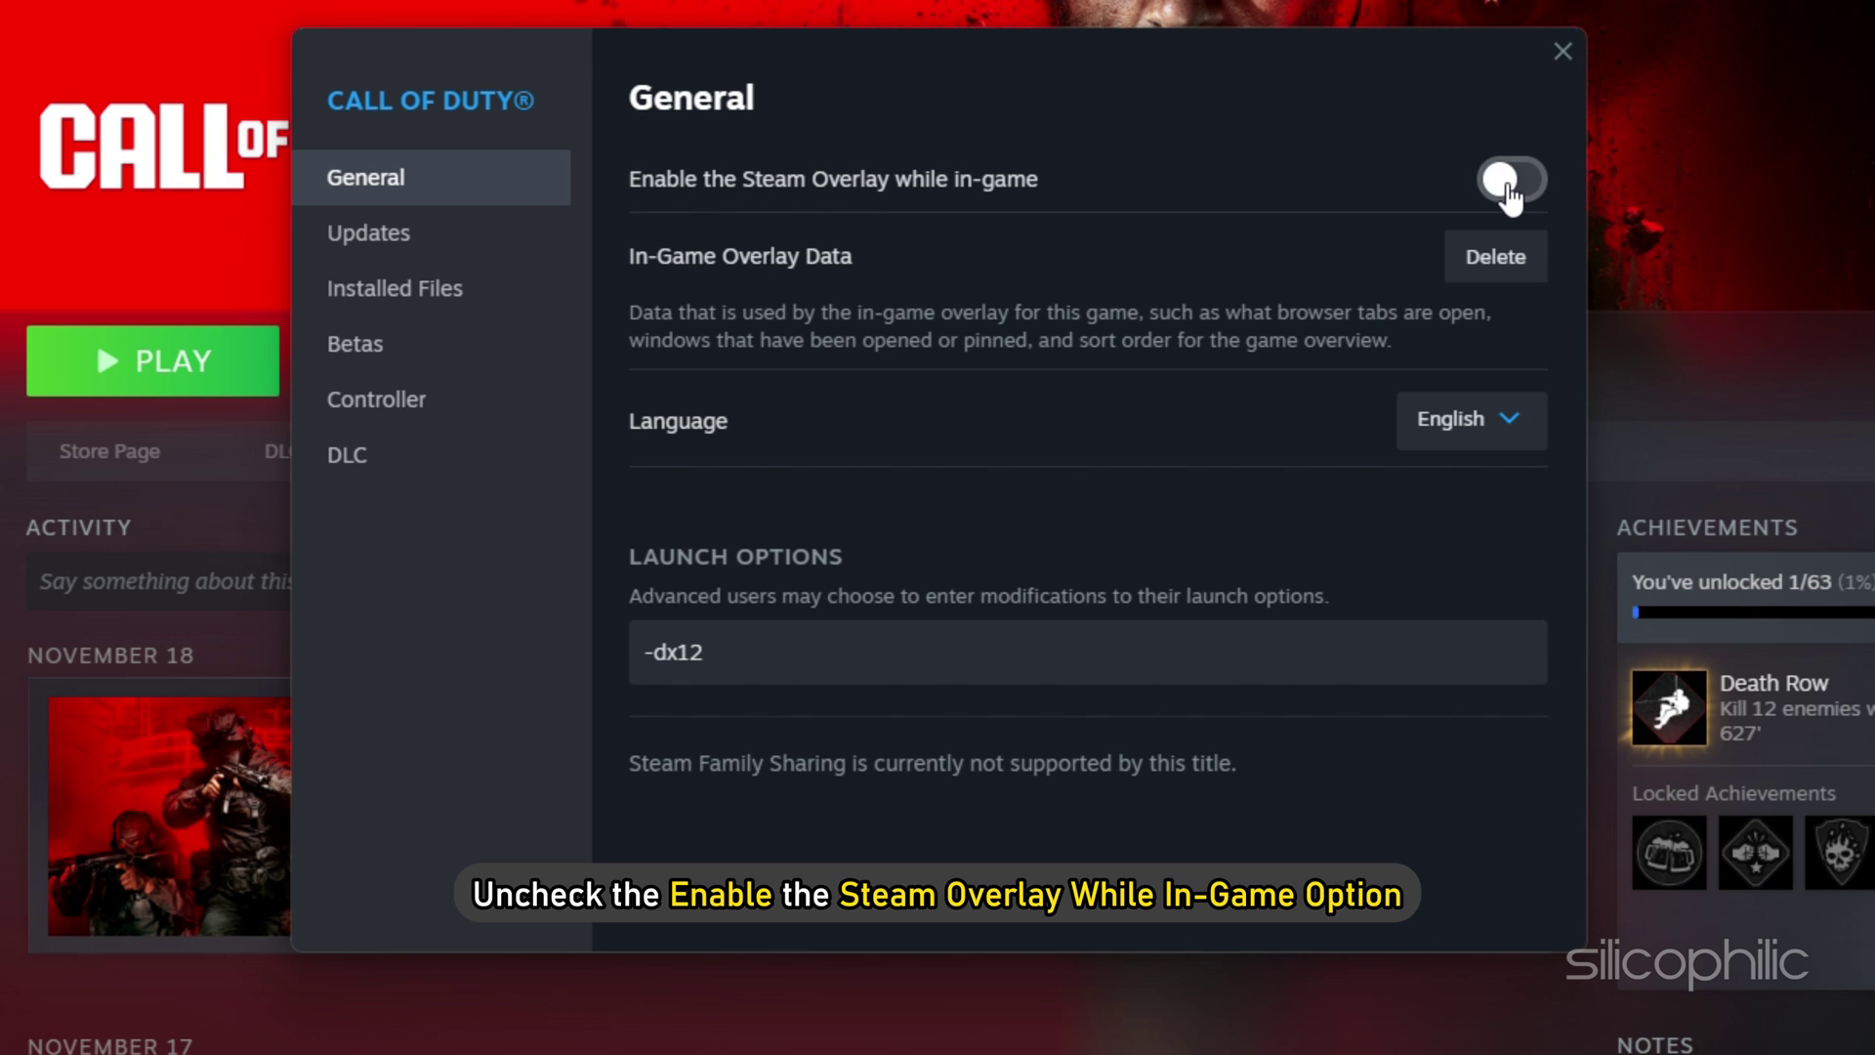
left_click(1563, 51)
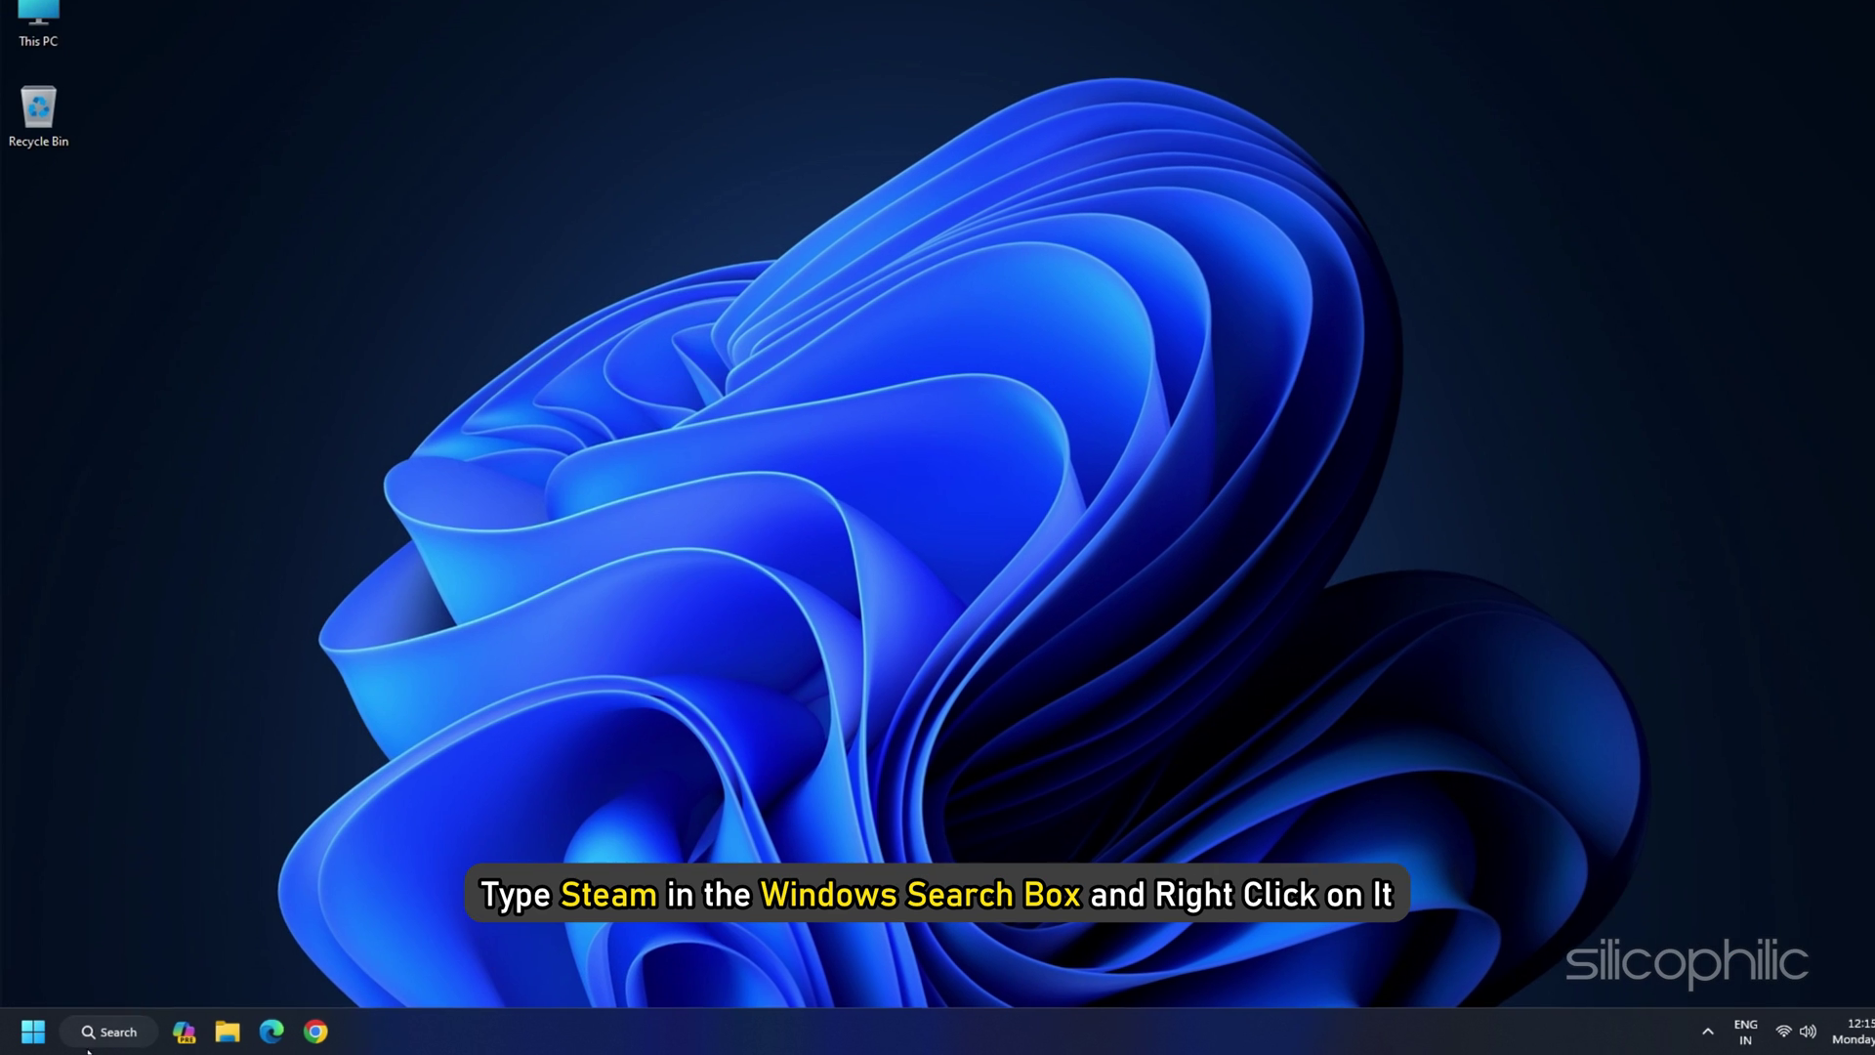
Search for 'Steam', open its shortcut's file location, and open the shortcut's Properties
left_click(110, 1037)
type("Steam")
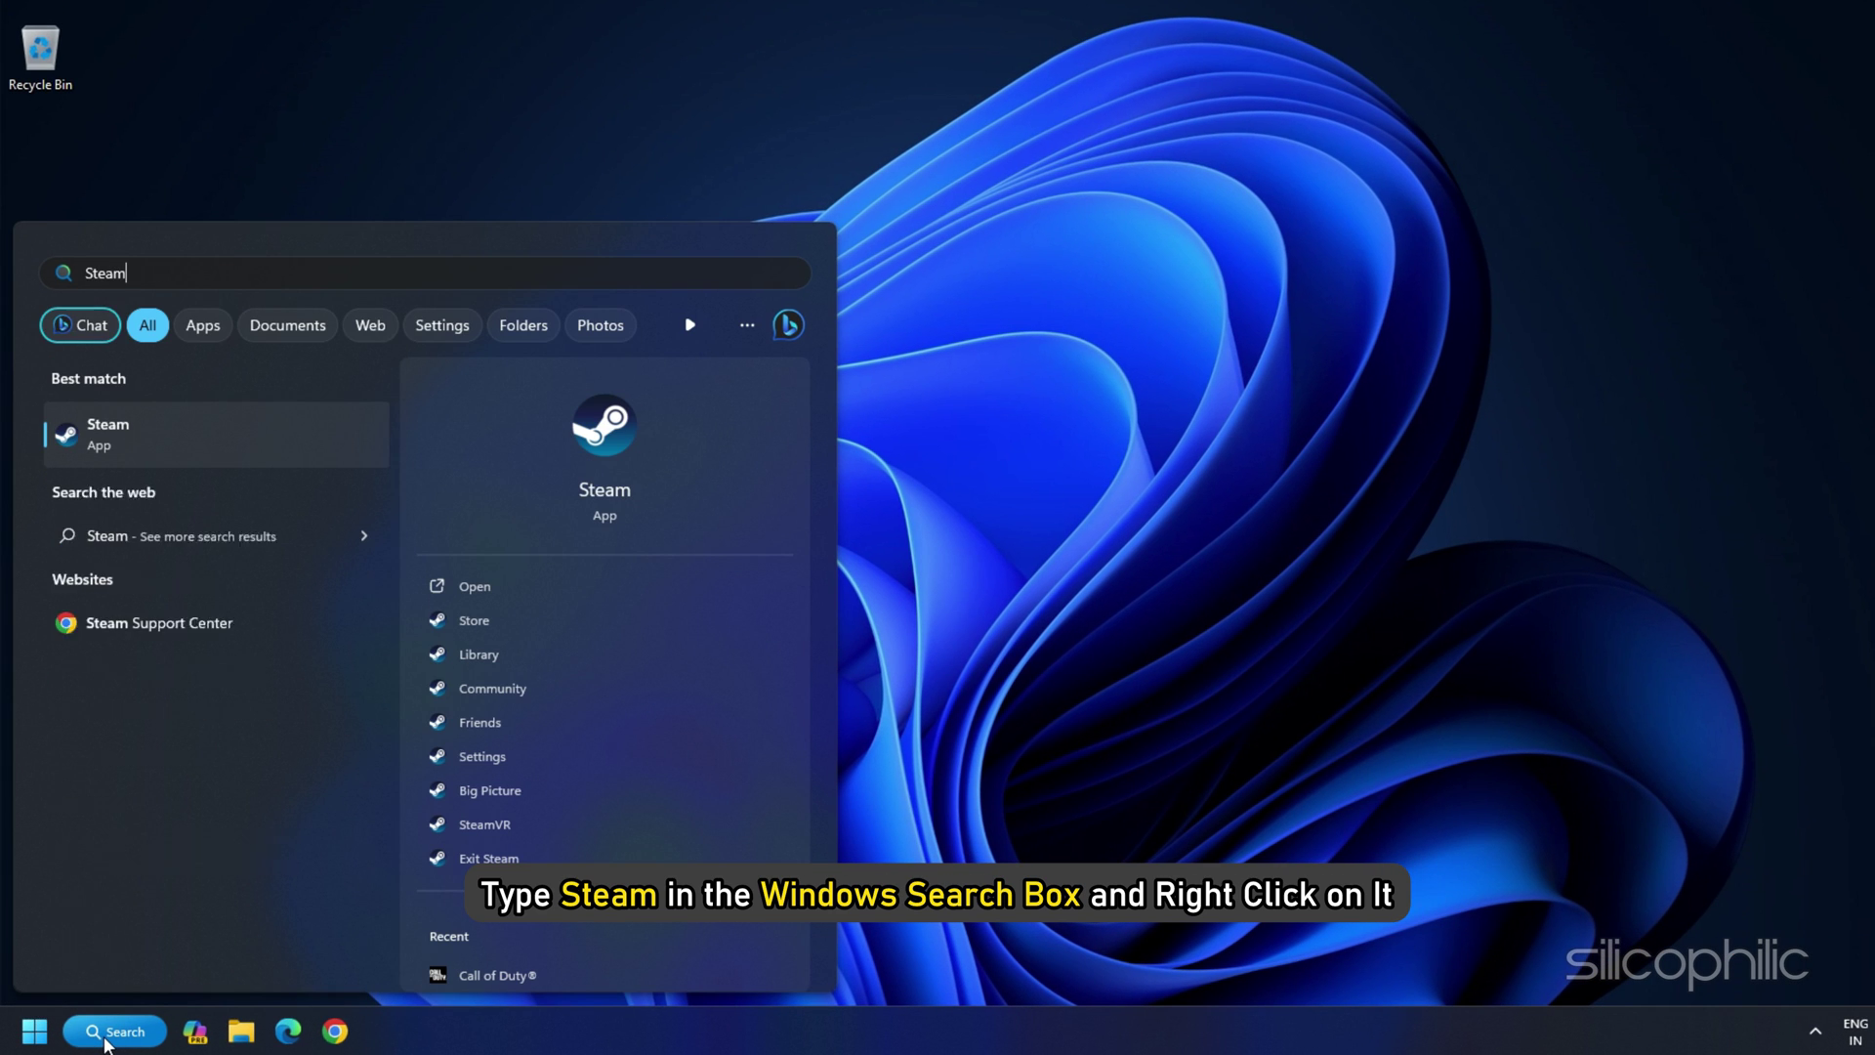
right_click(108, 442)
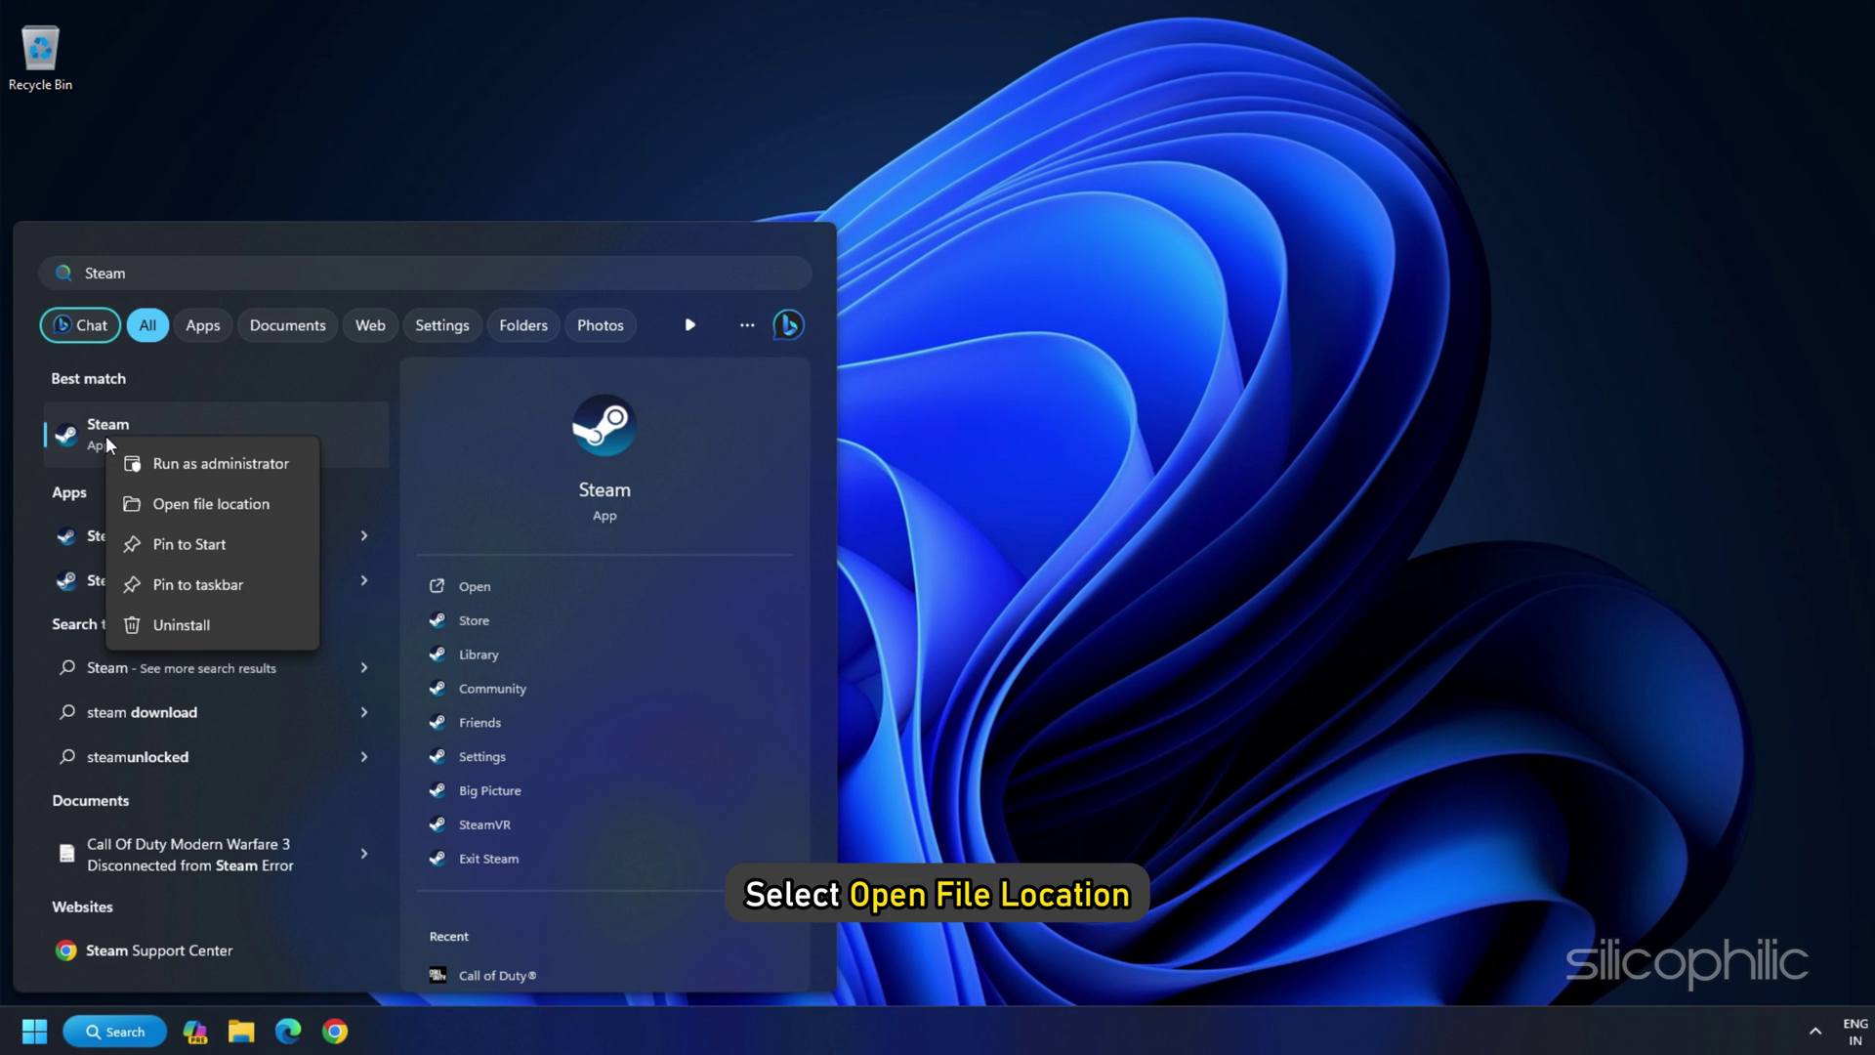
left_click(200, 506)
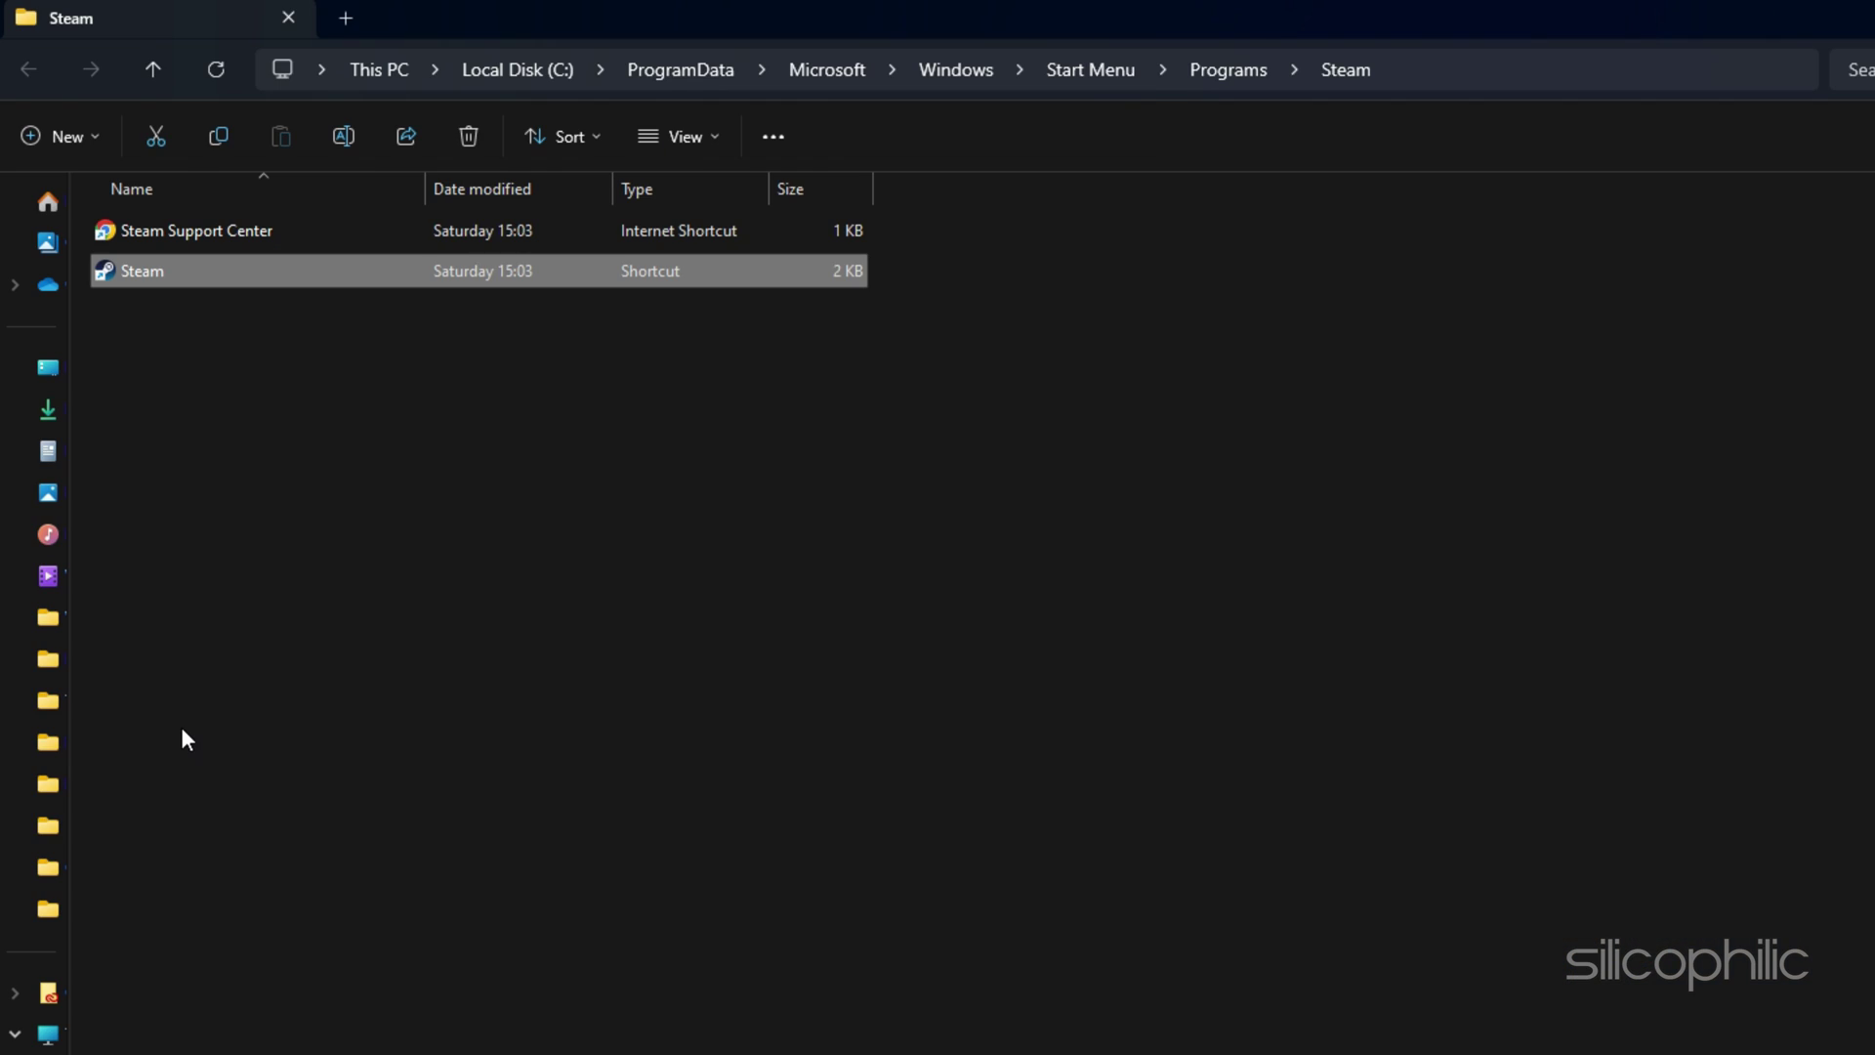
right_click(139, 277)
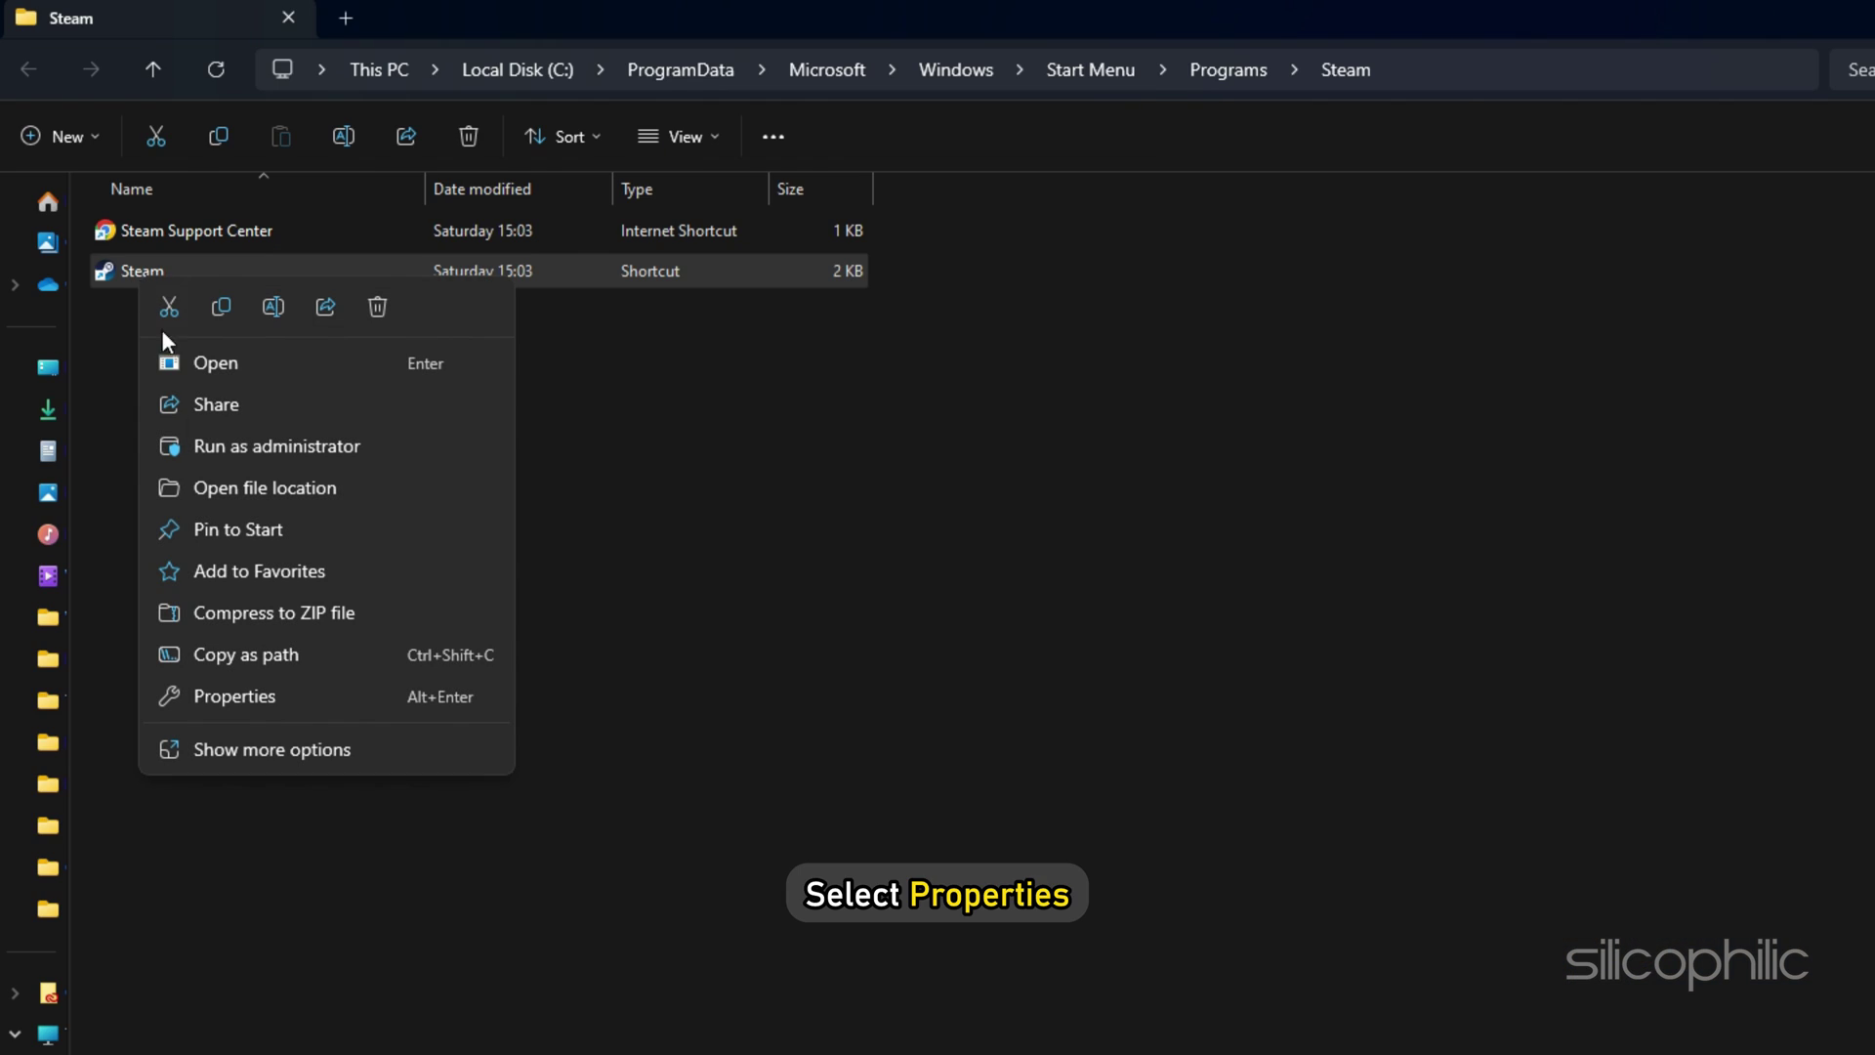
left_click(238, 695)
Turn off Windows 8 compatibility mode for the Steam shortcut and apply it
left_click(1442, 260)
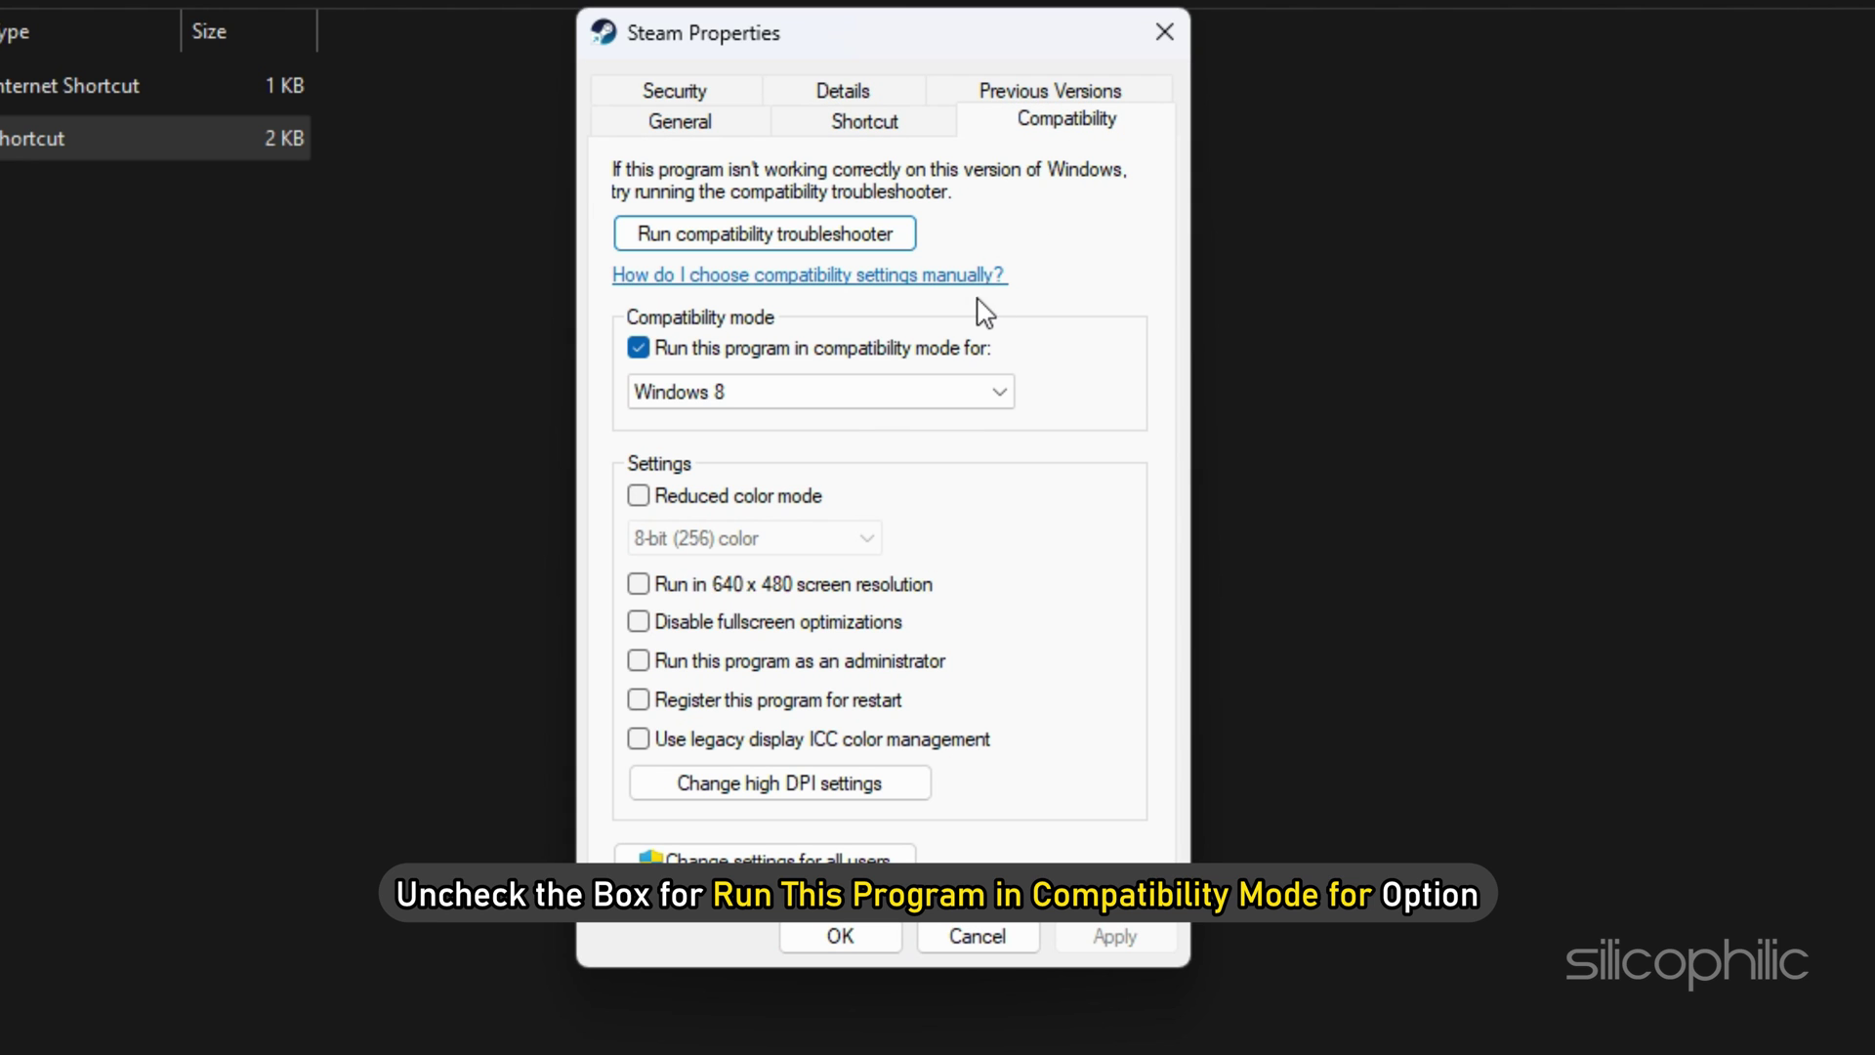
left_click(638, 349)
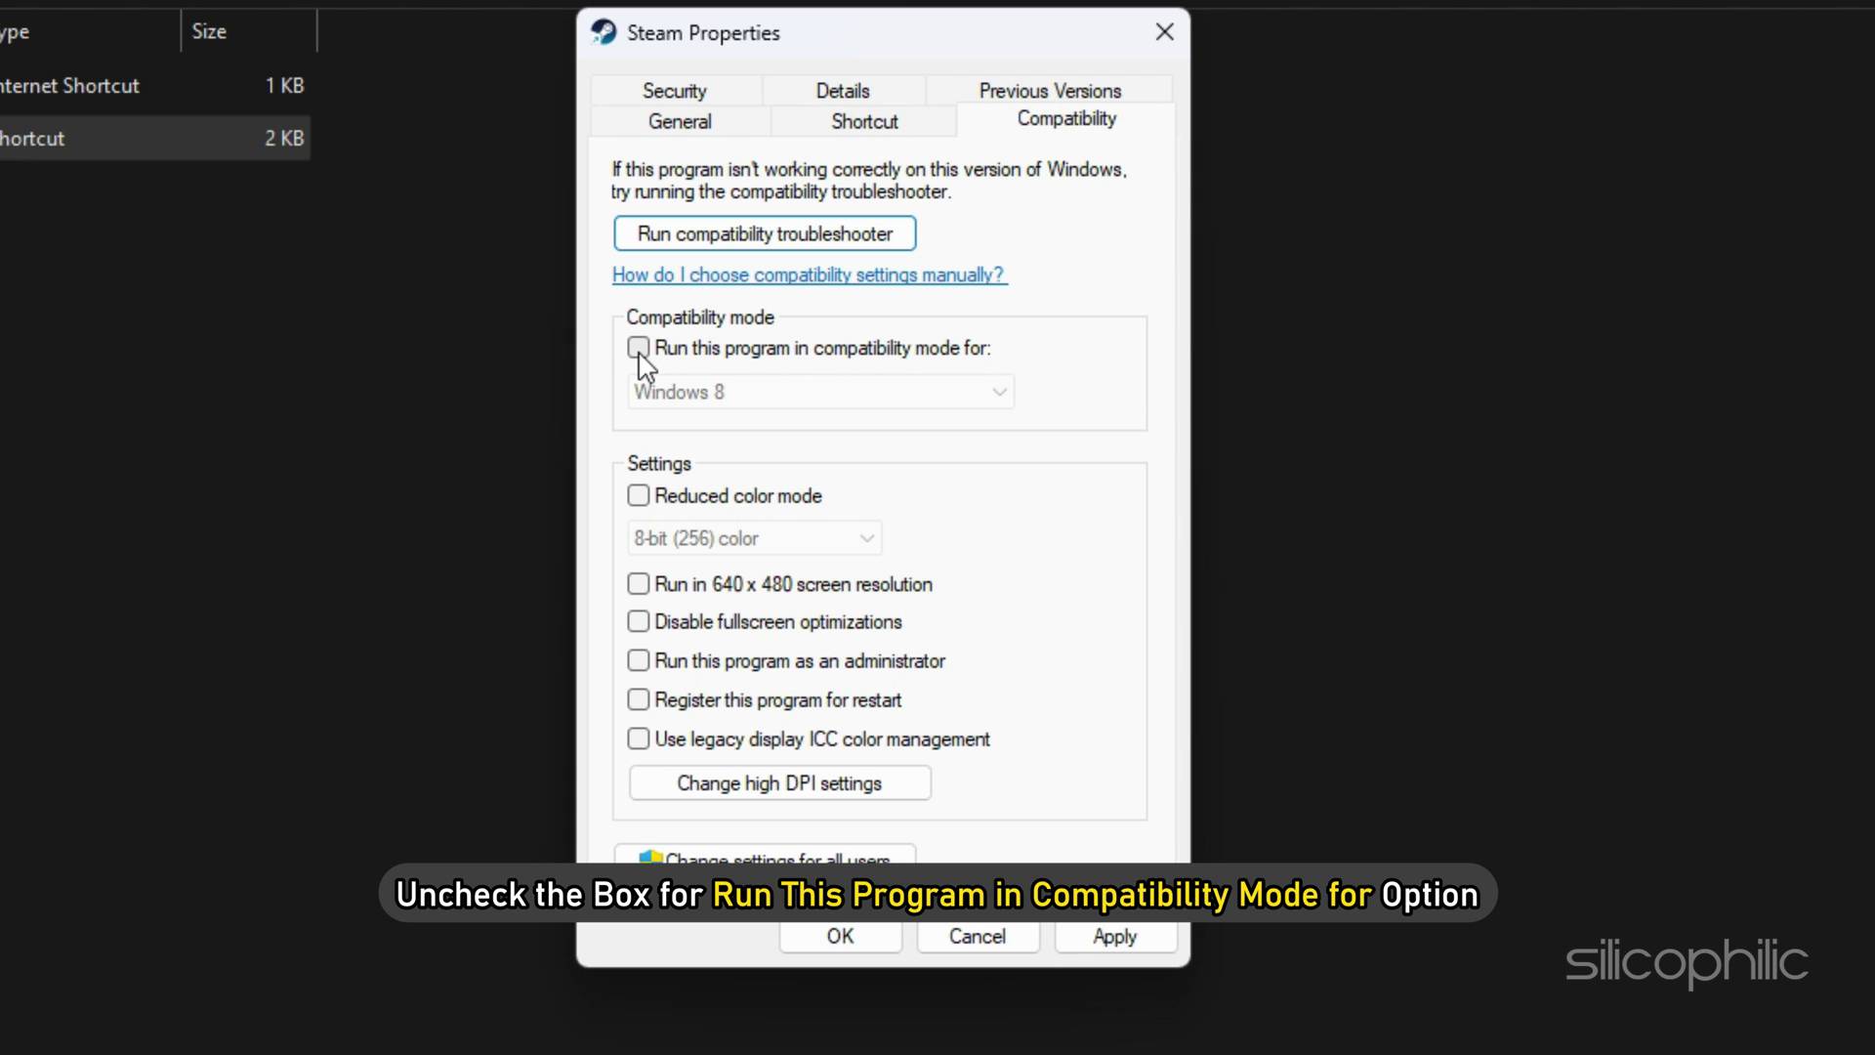
left_click(1104, 937)
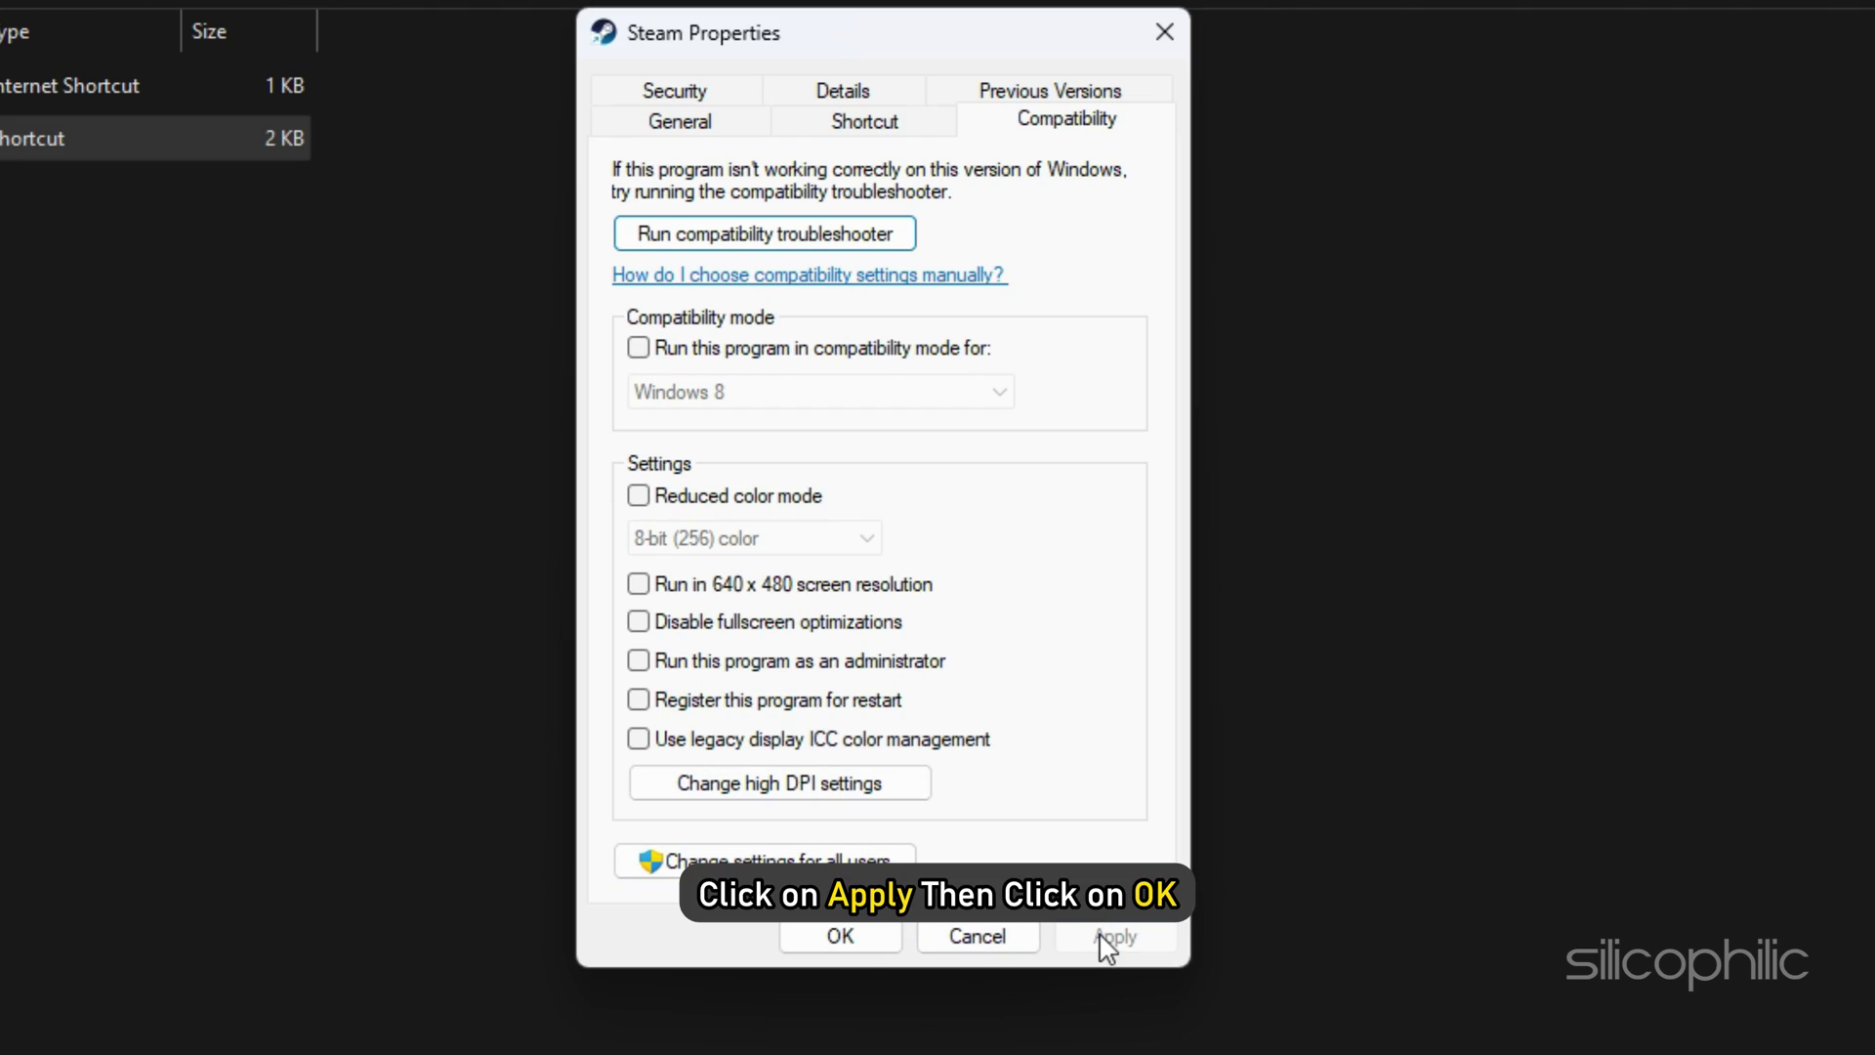
left_click(840, 935)
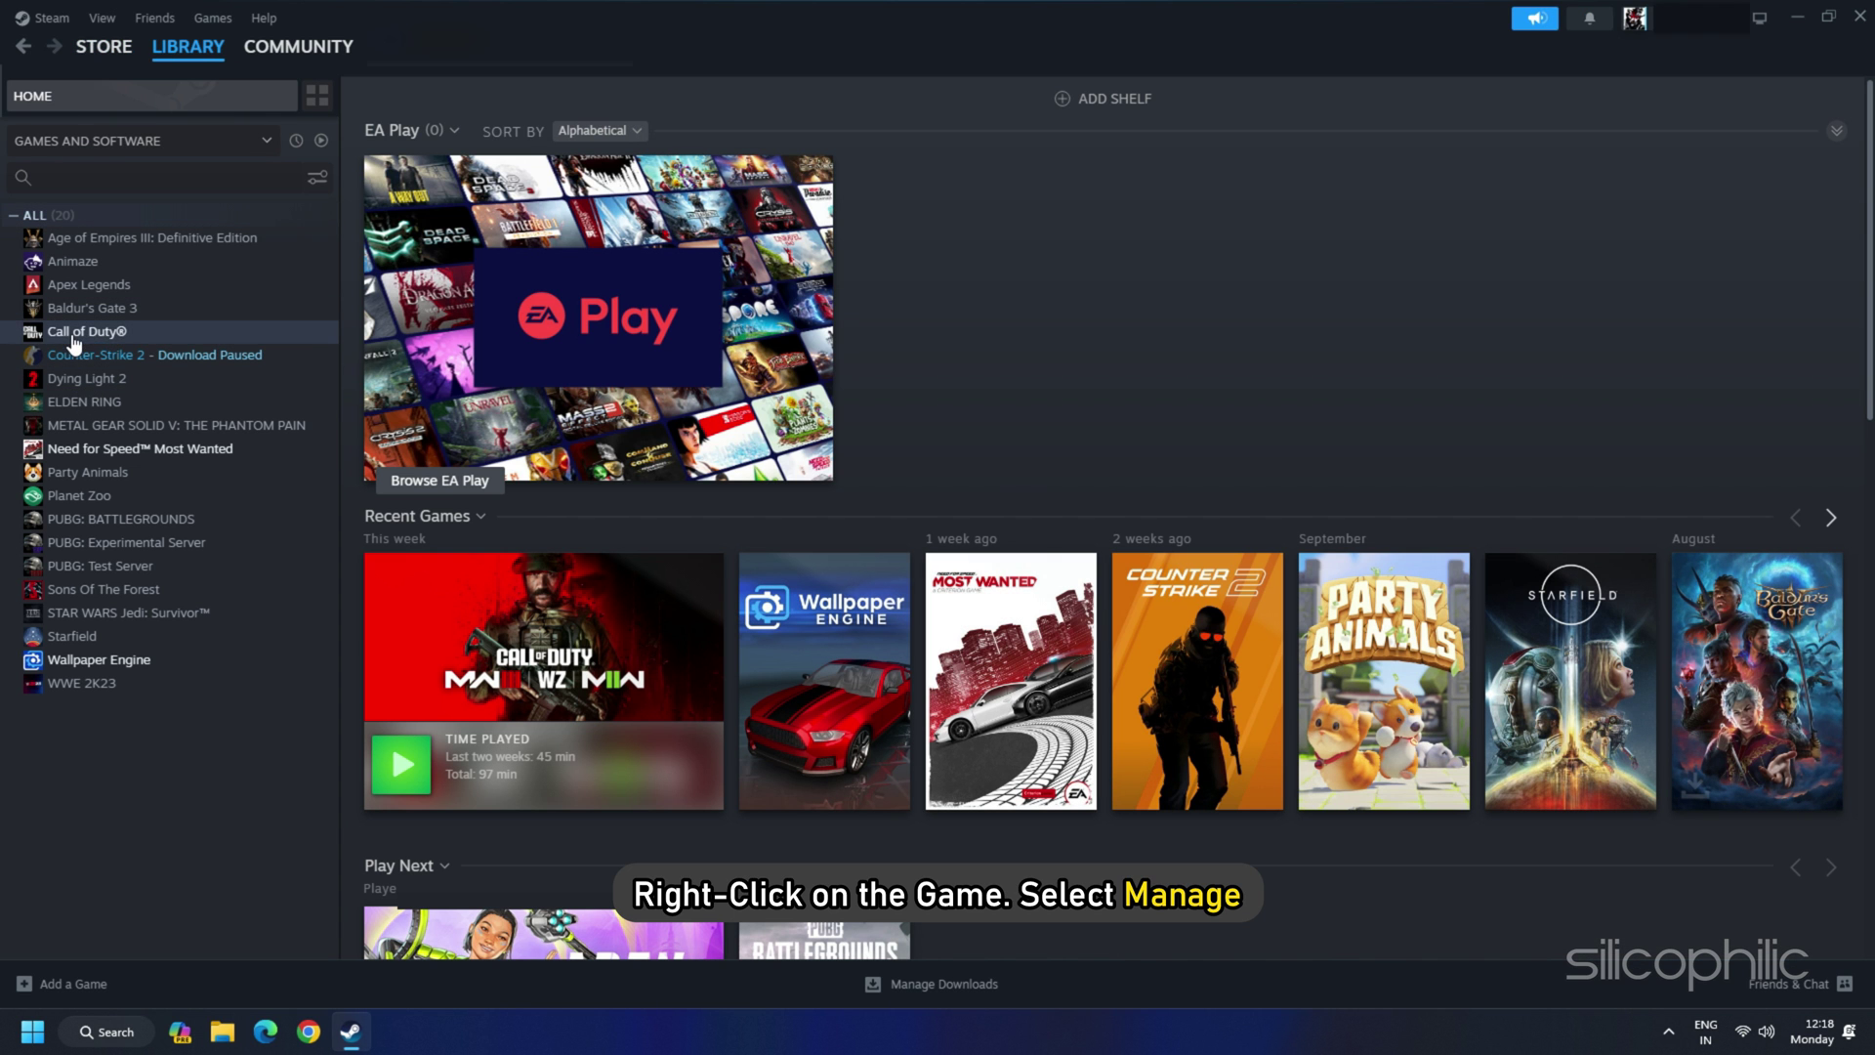
Browse Call of Duty's local install files from the Steam Library
right_click(72, 336)
mouse_move(142, 457)
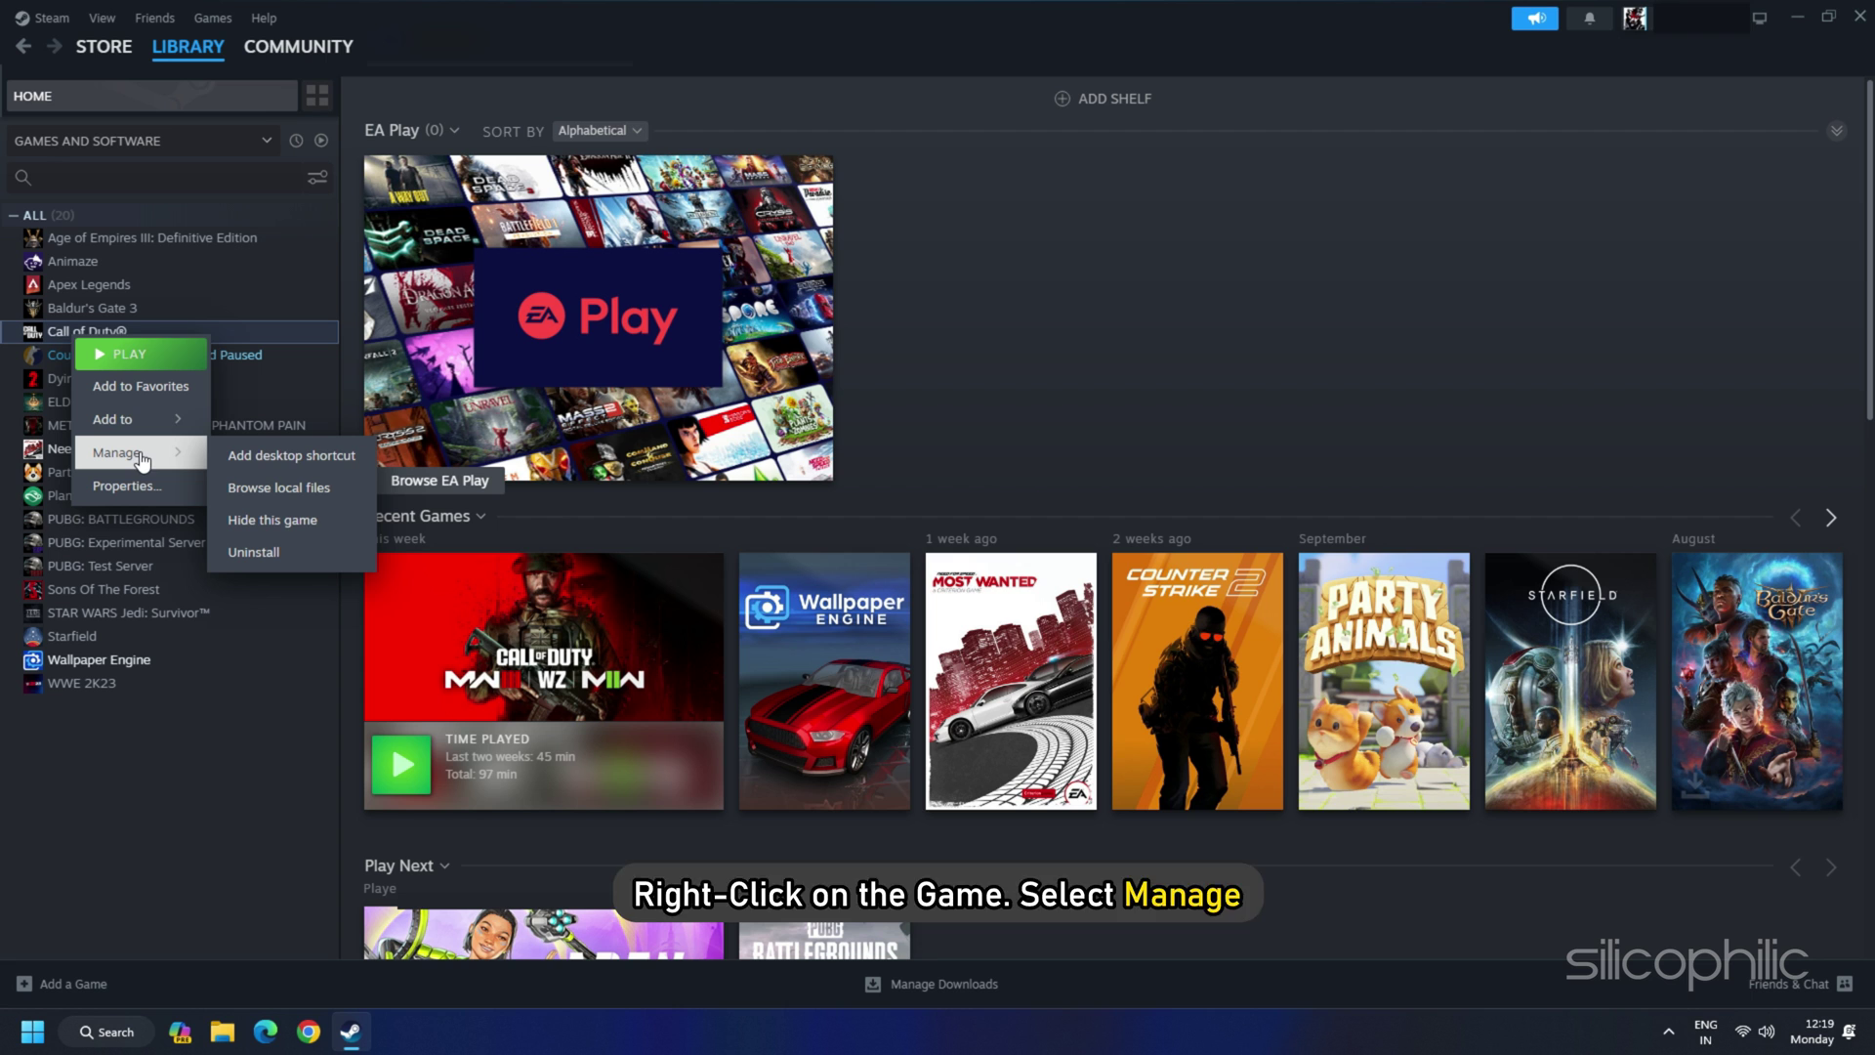
left_click(292, 494)
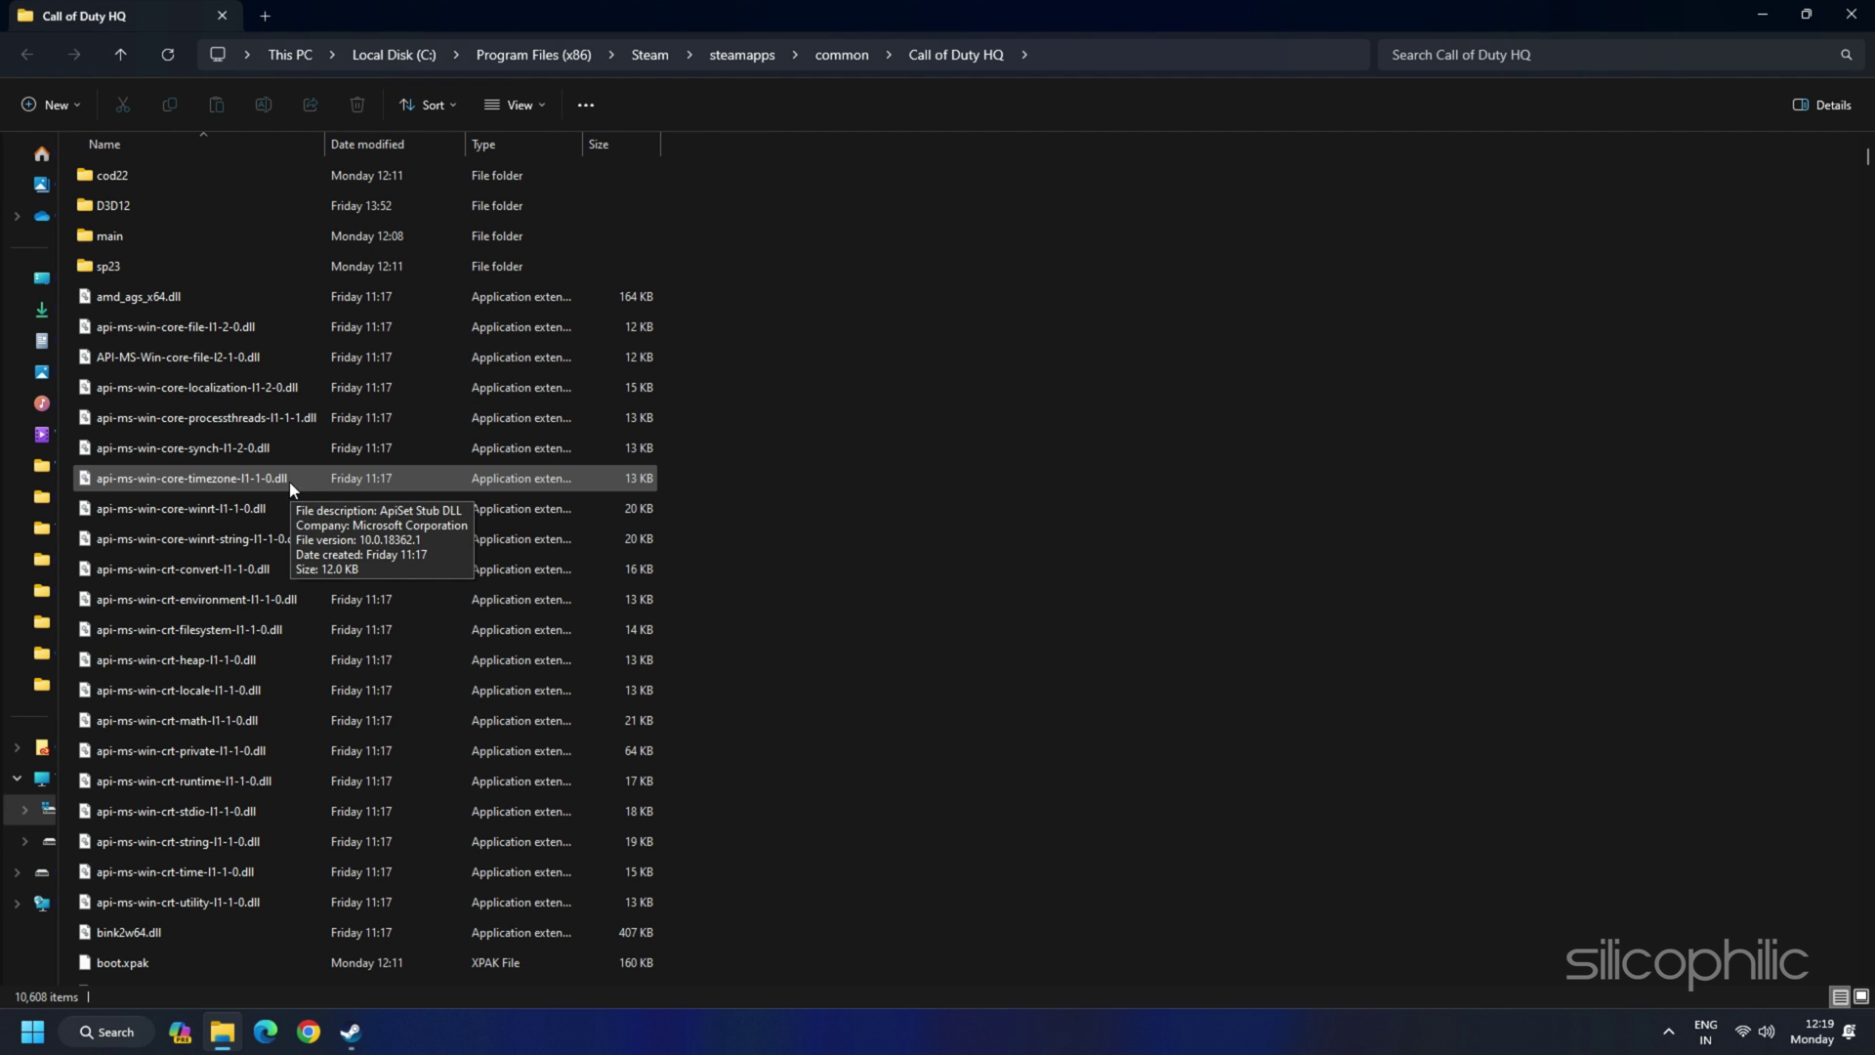
Turn off compatibility mode for the cod application and apply it
scroll(209, 516, "down", 10)
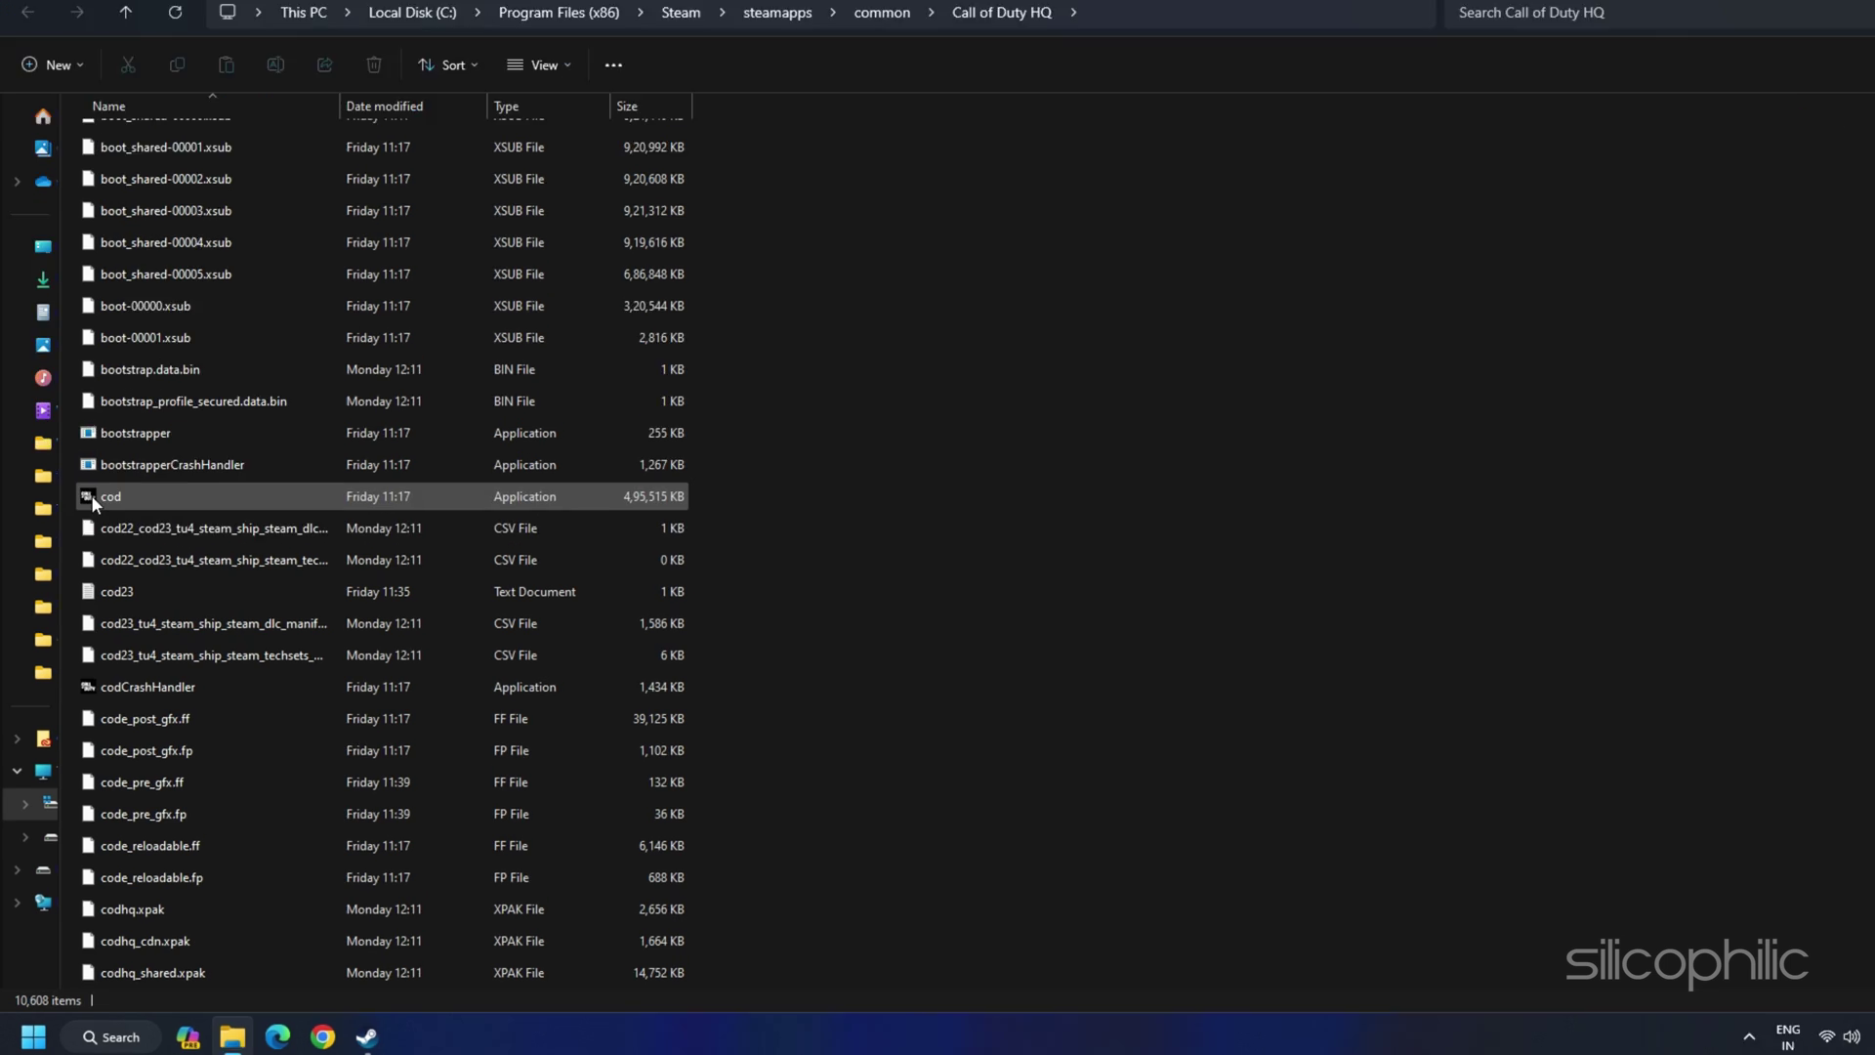
right_click(91, 496)
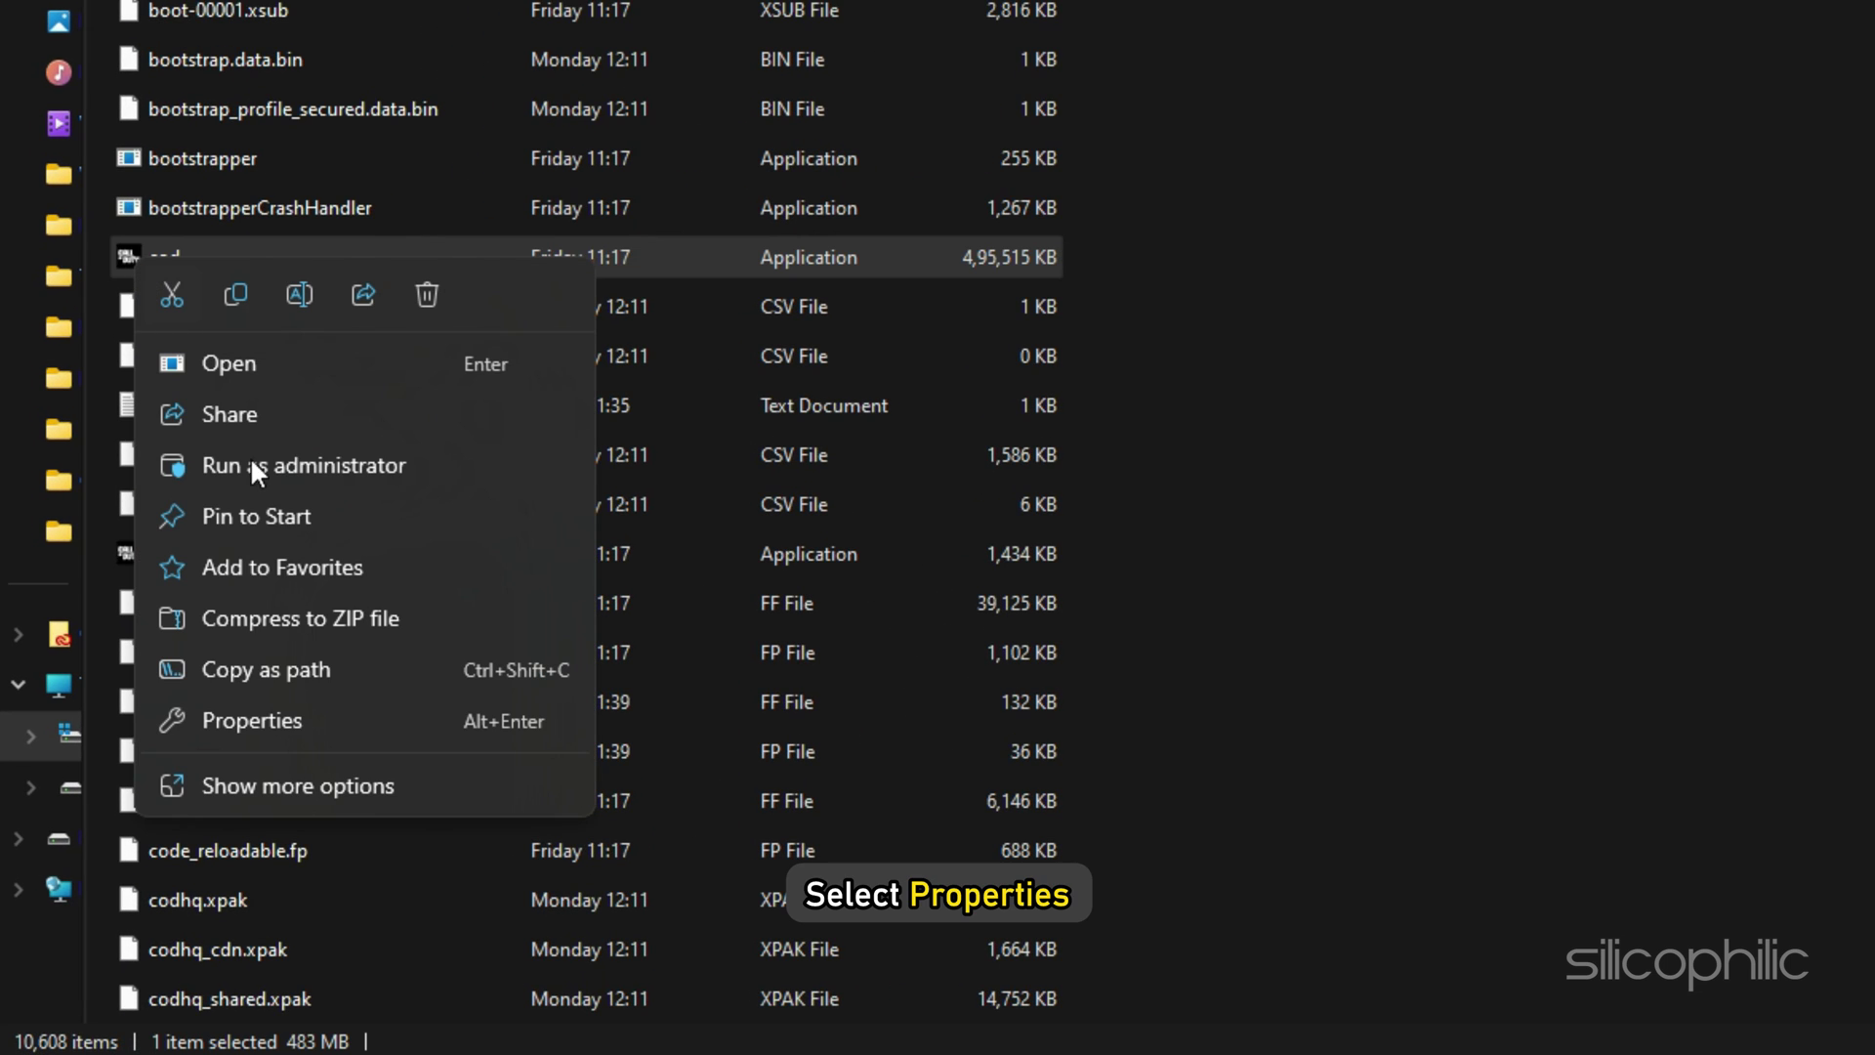
left_click(255, 717)
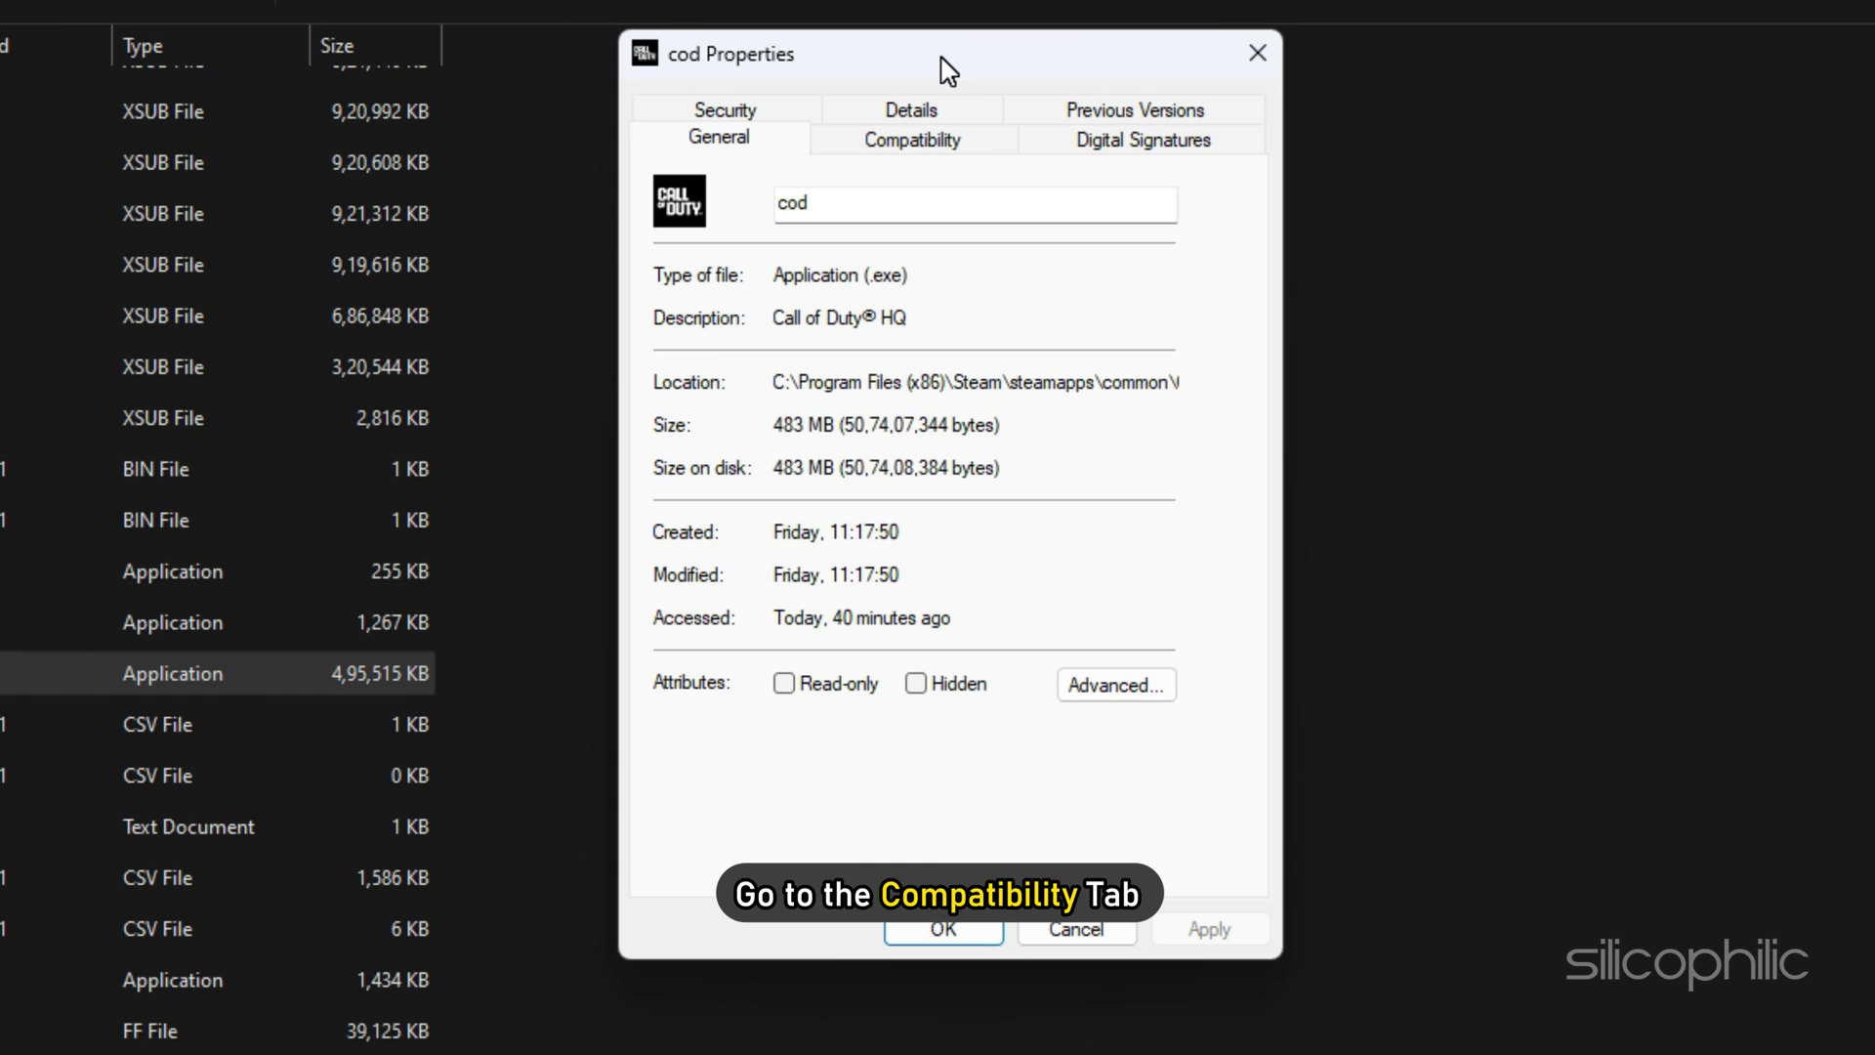
left_click(943, 138)
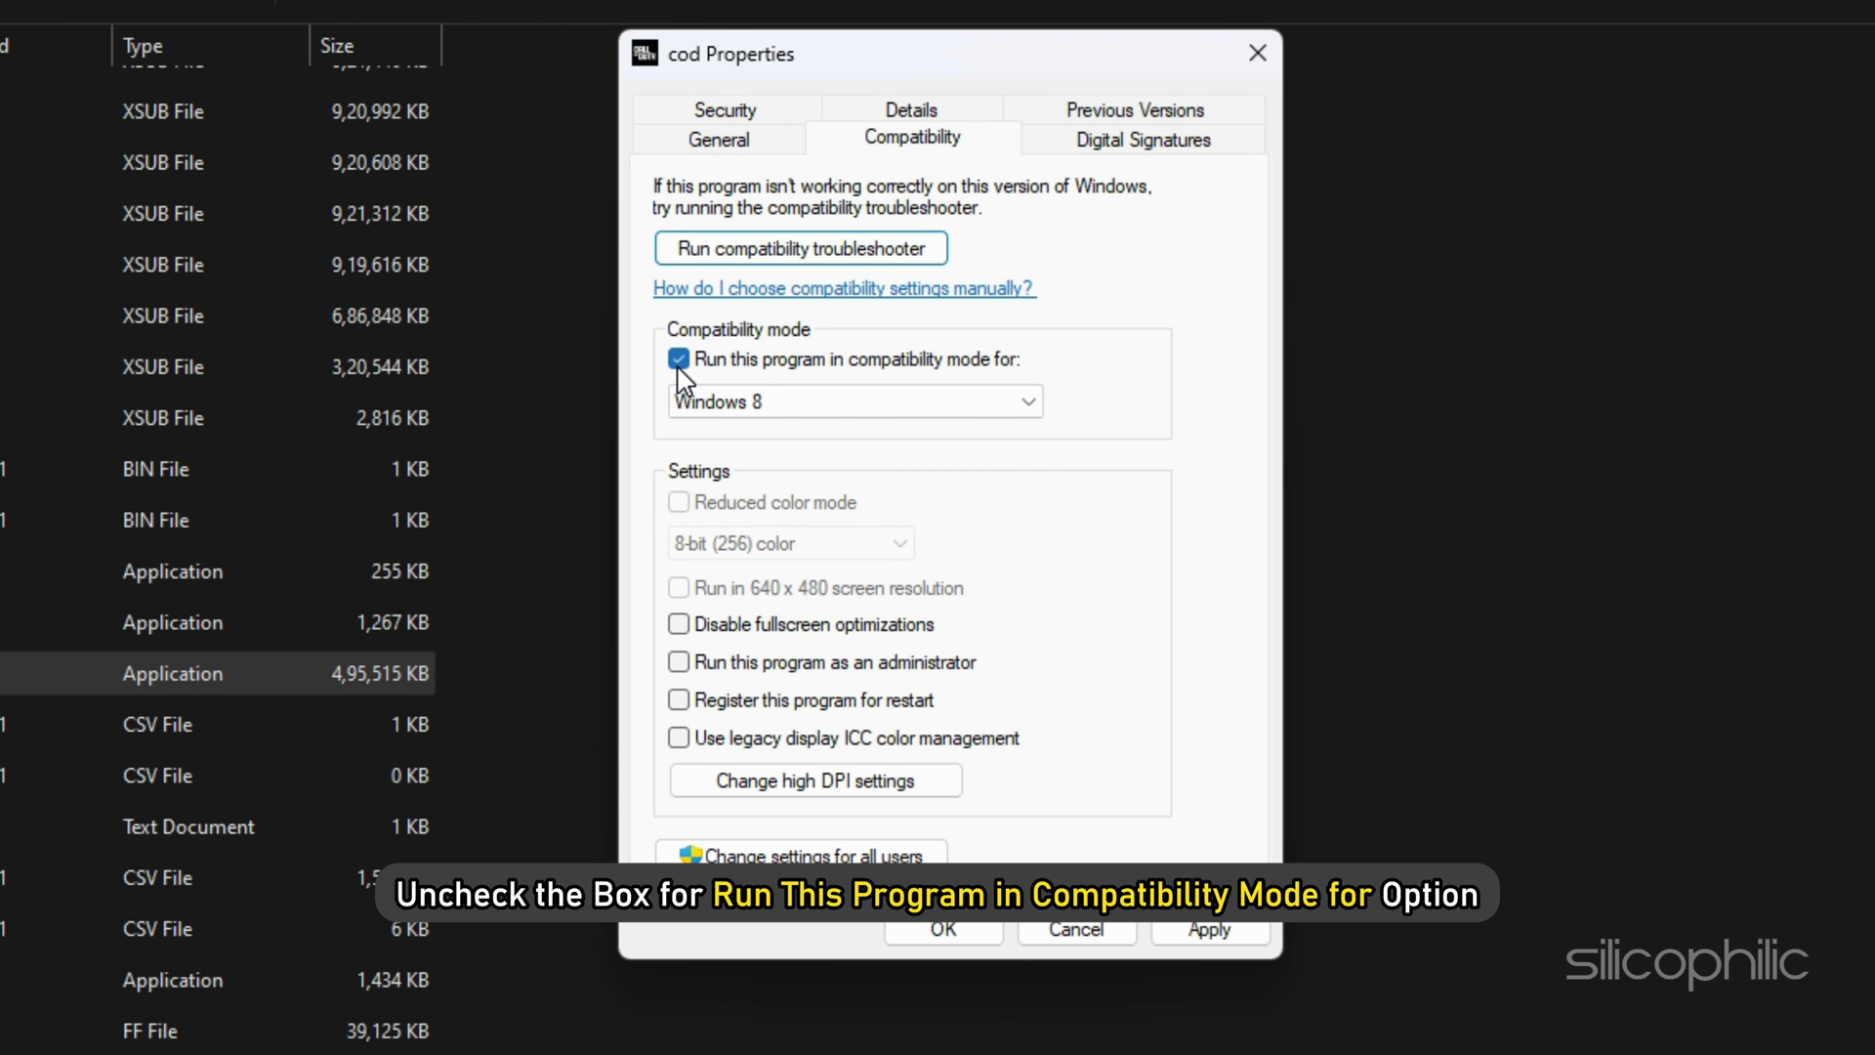
left_click(679, 367)
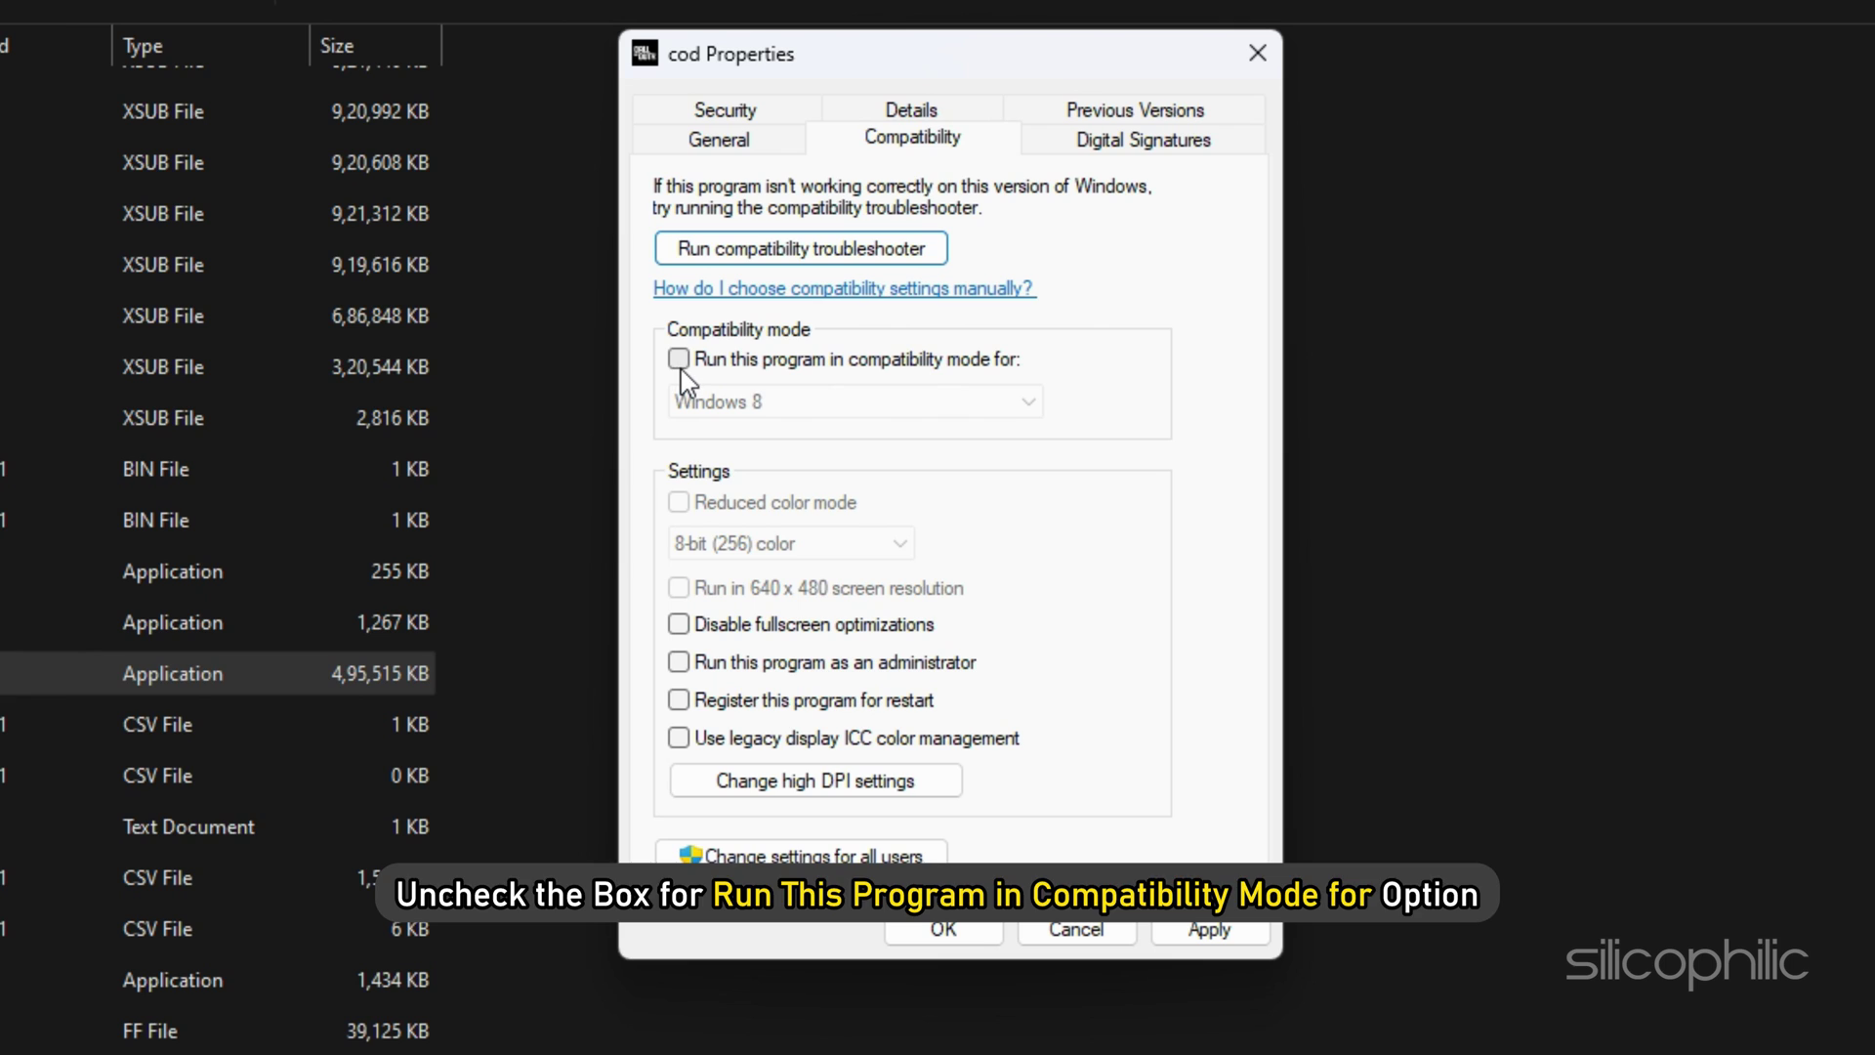
left_click(1209, 928)
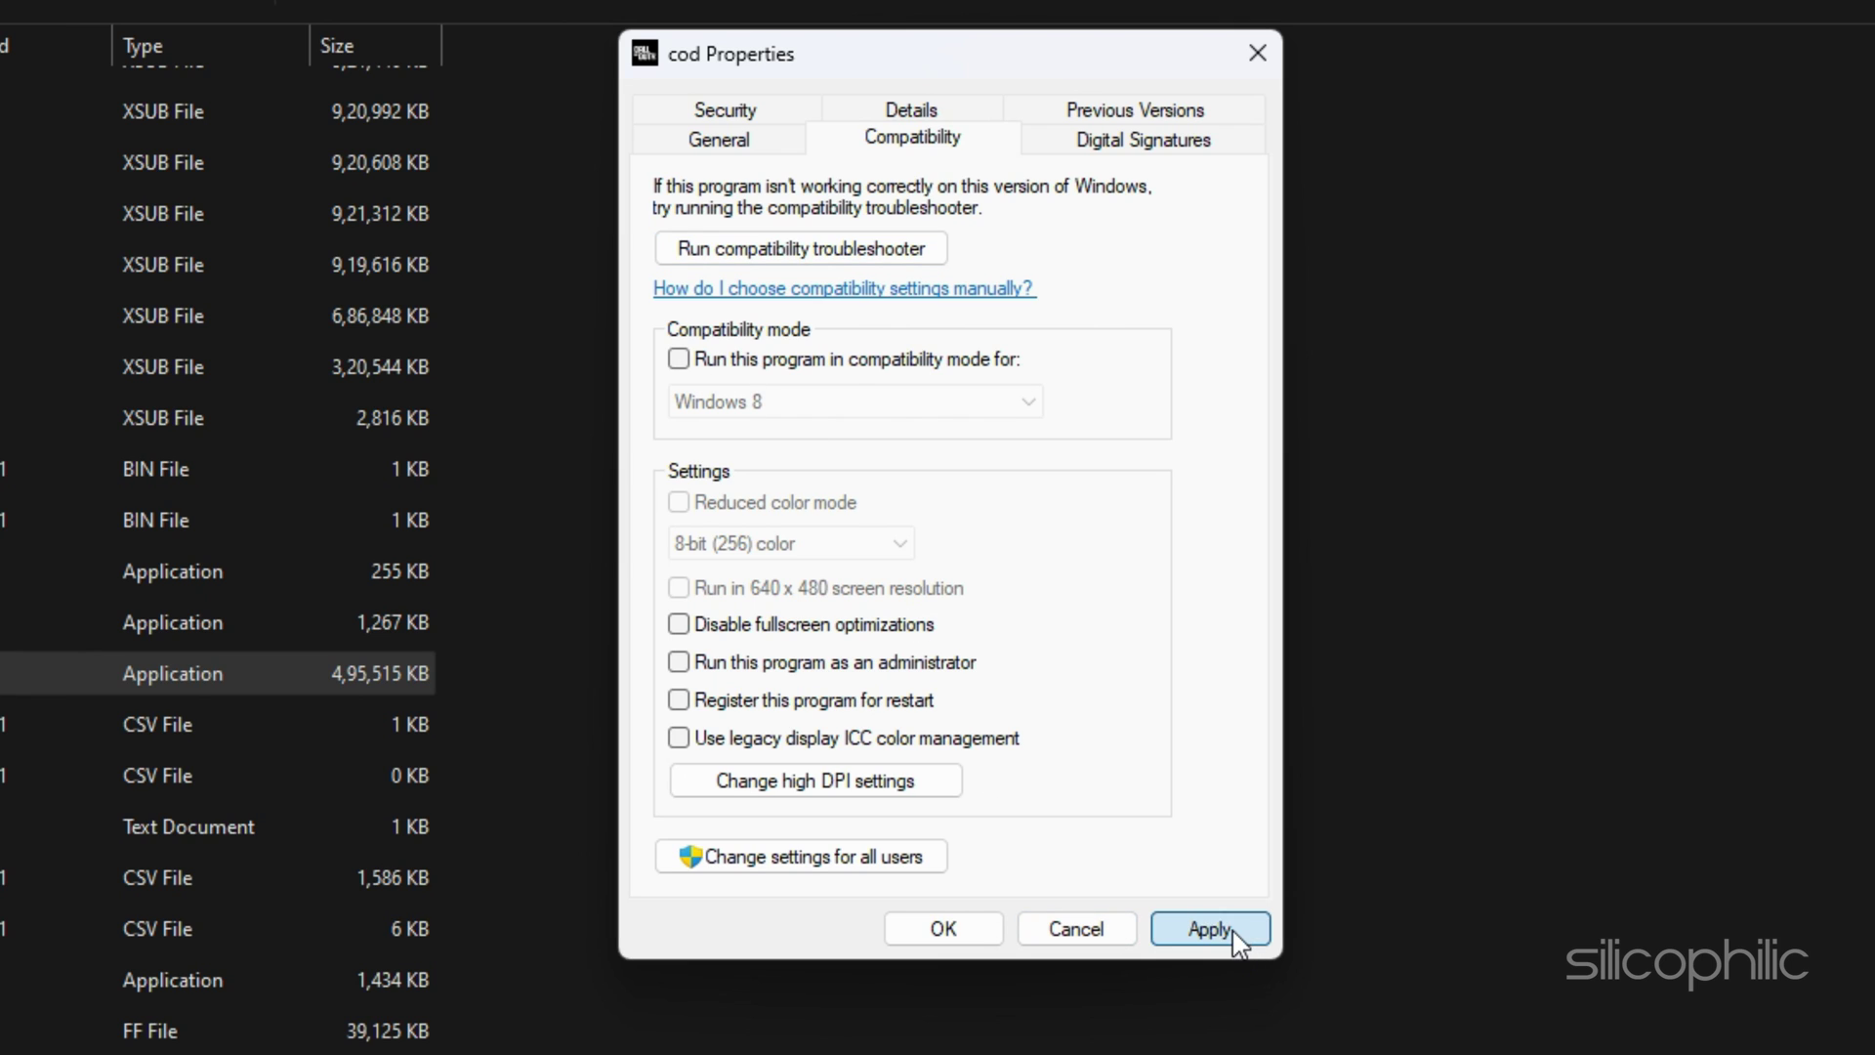
left_click(943, 928)
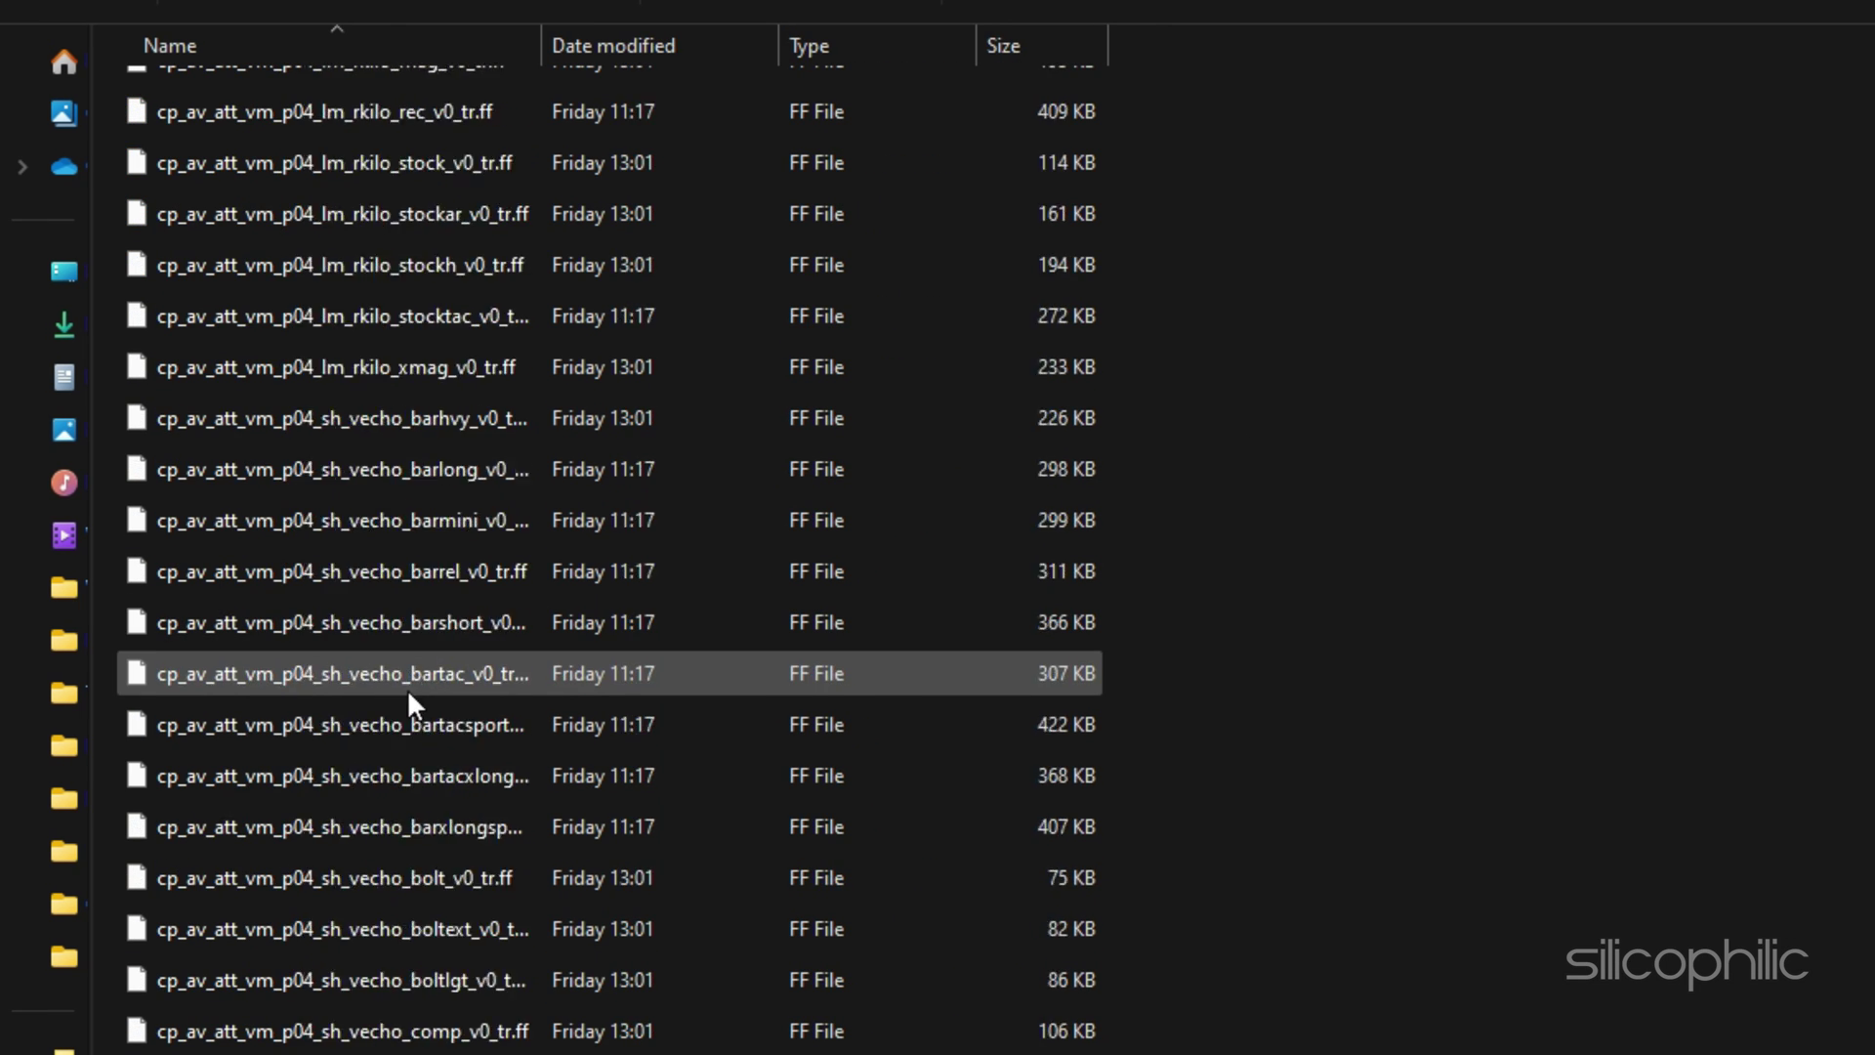
Turn off compatibility mode for the sp23-cod application and apply it
scroll(408, 688, "down", 20)
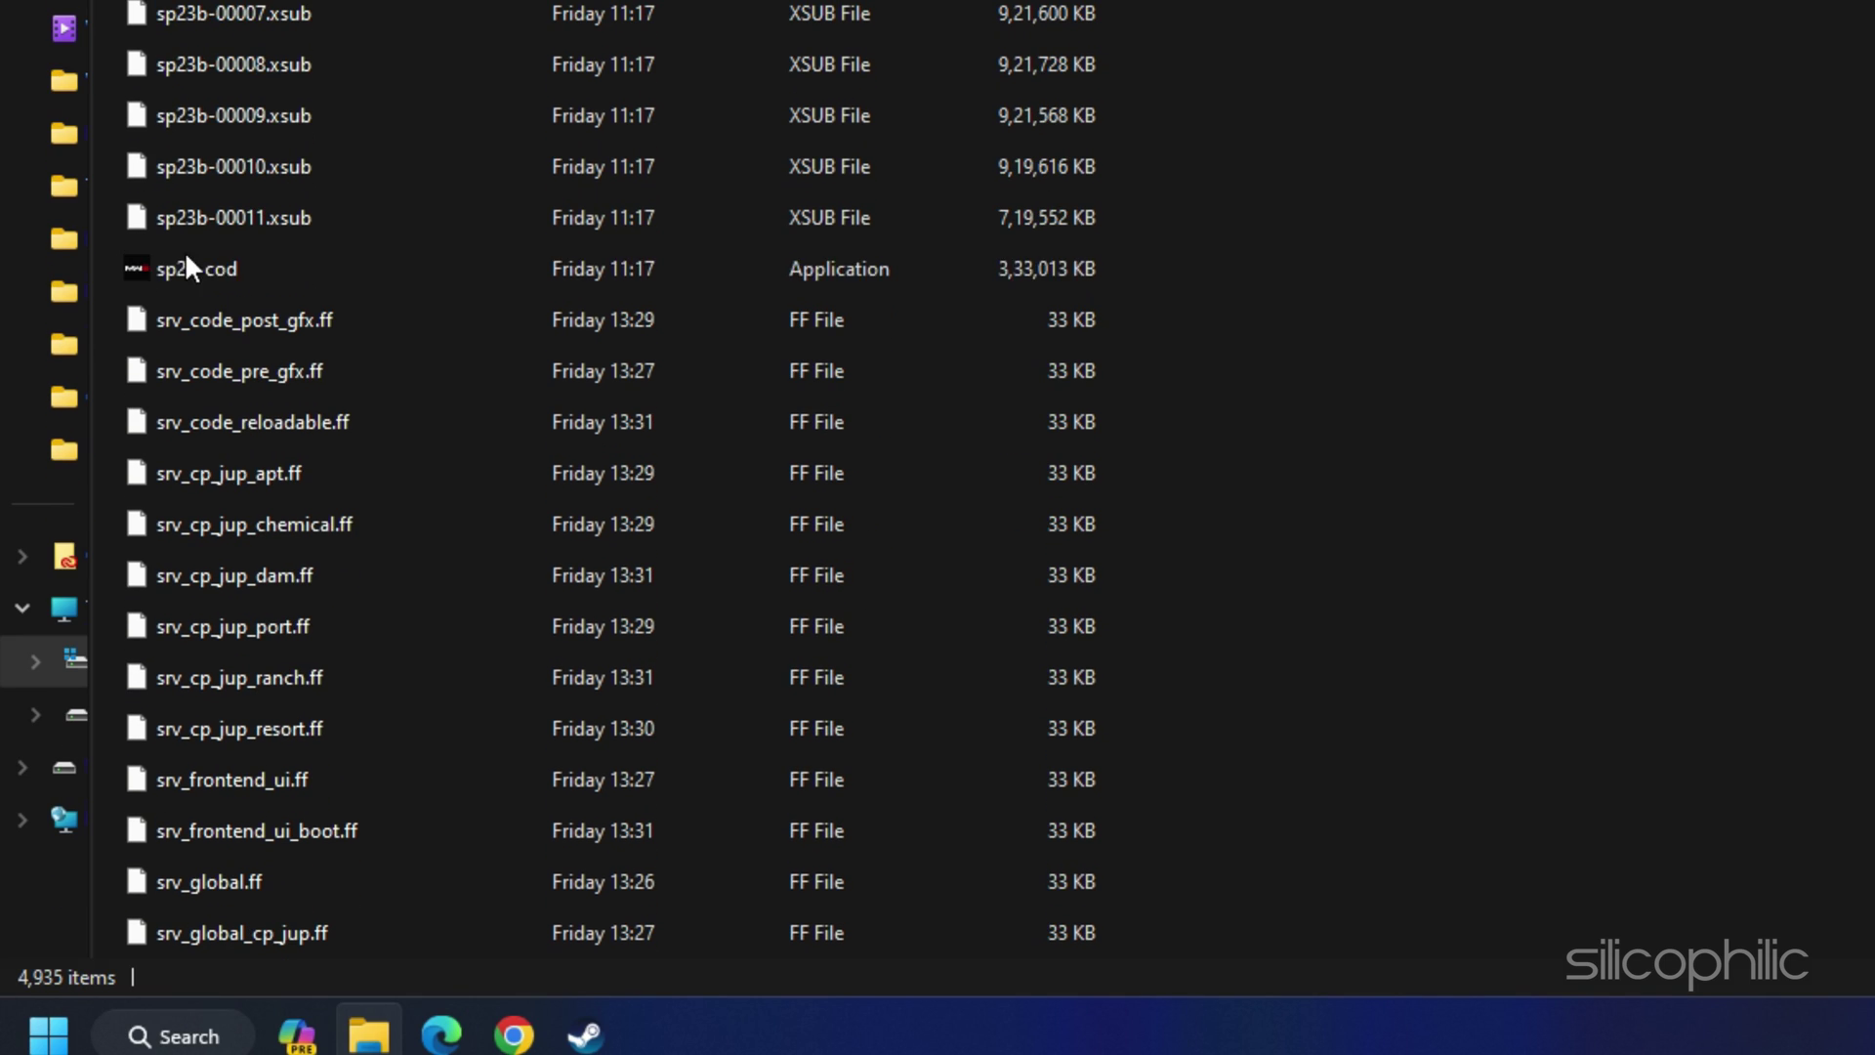
left_click(176, 738)
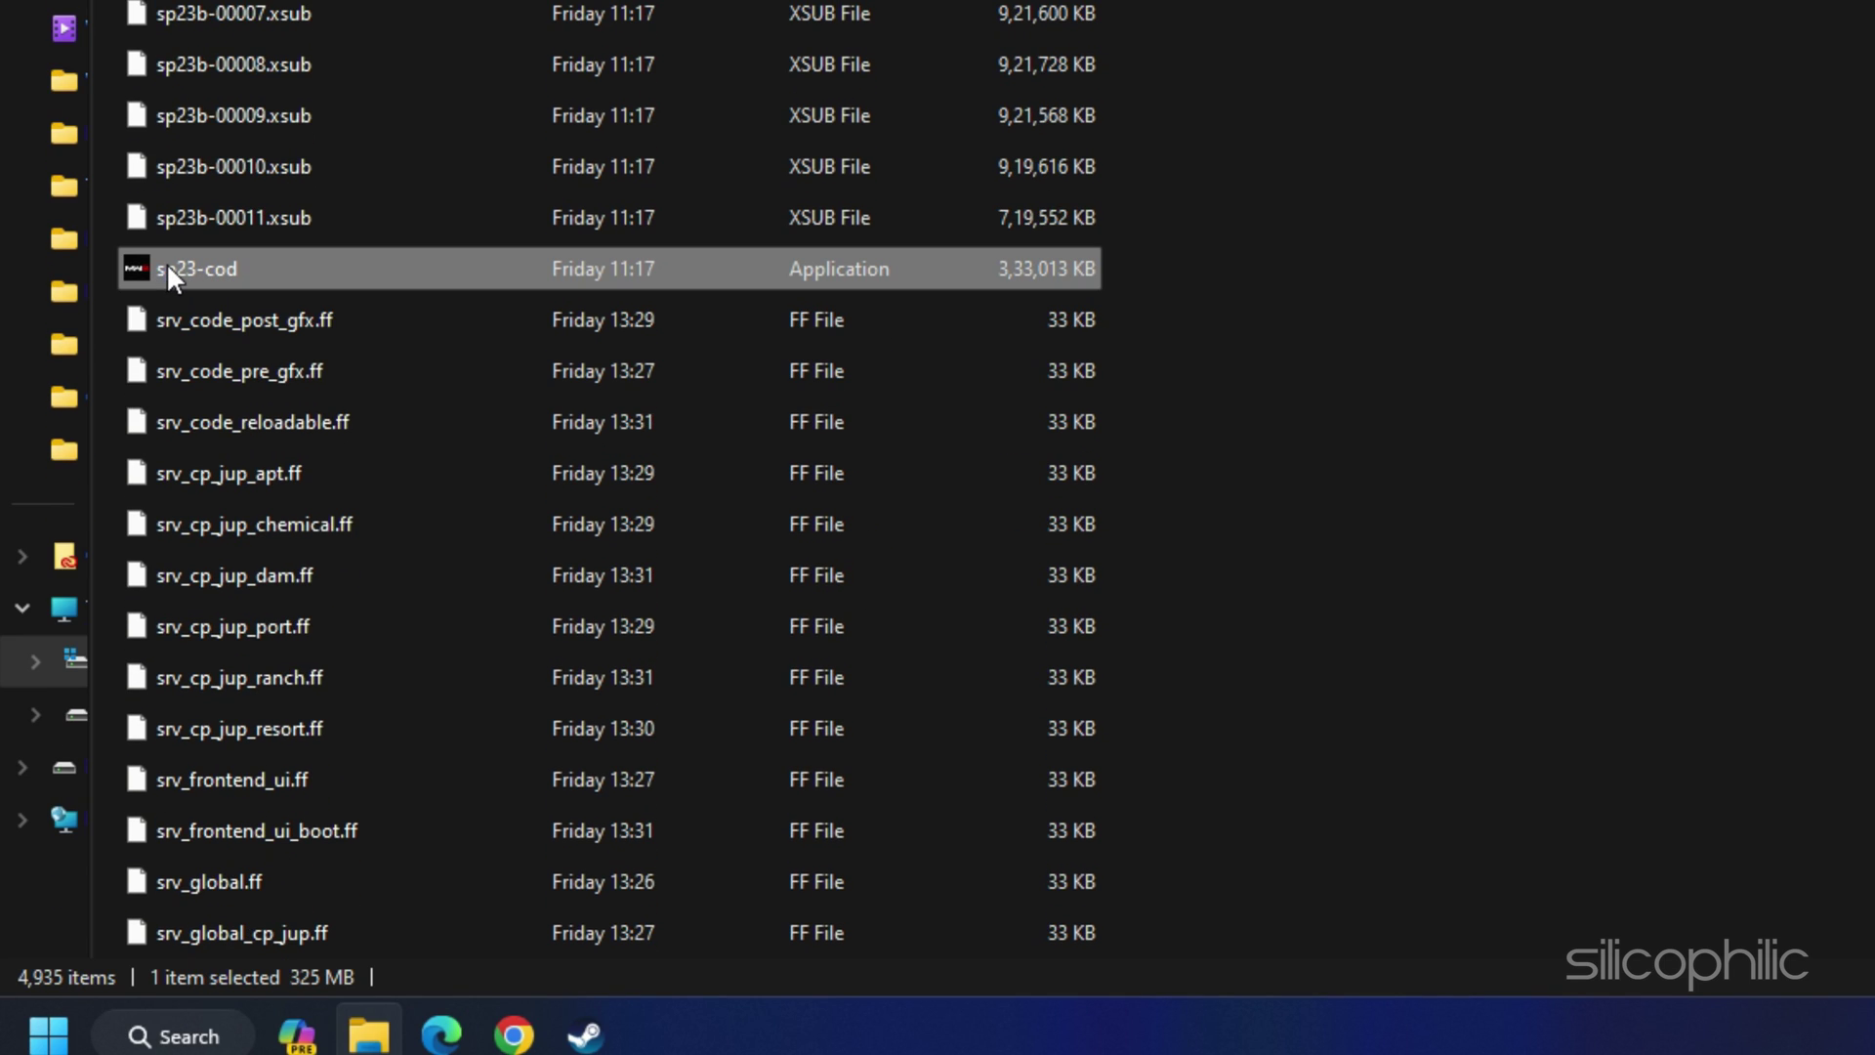
right_click(168, 271)
left_click(283, 740)
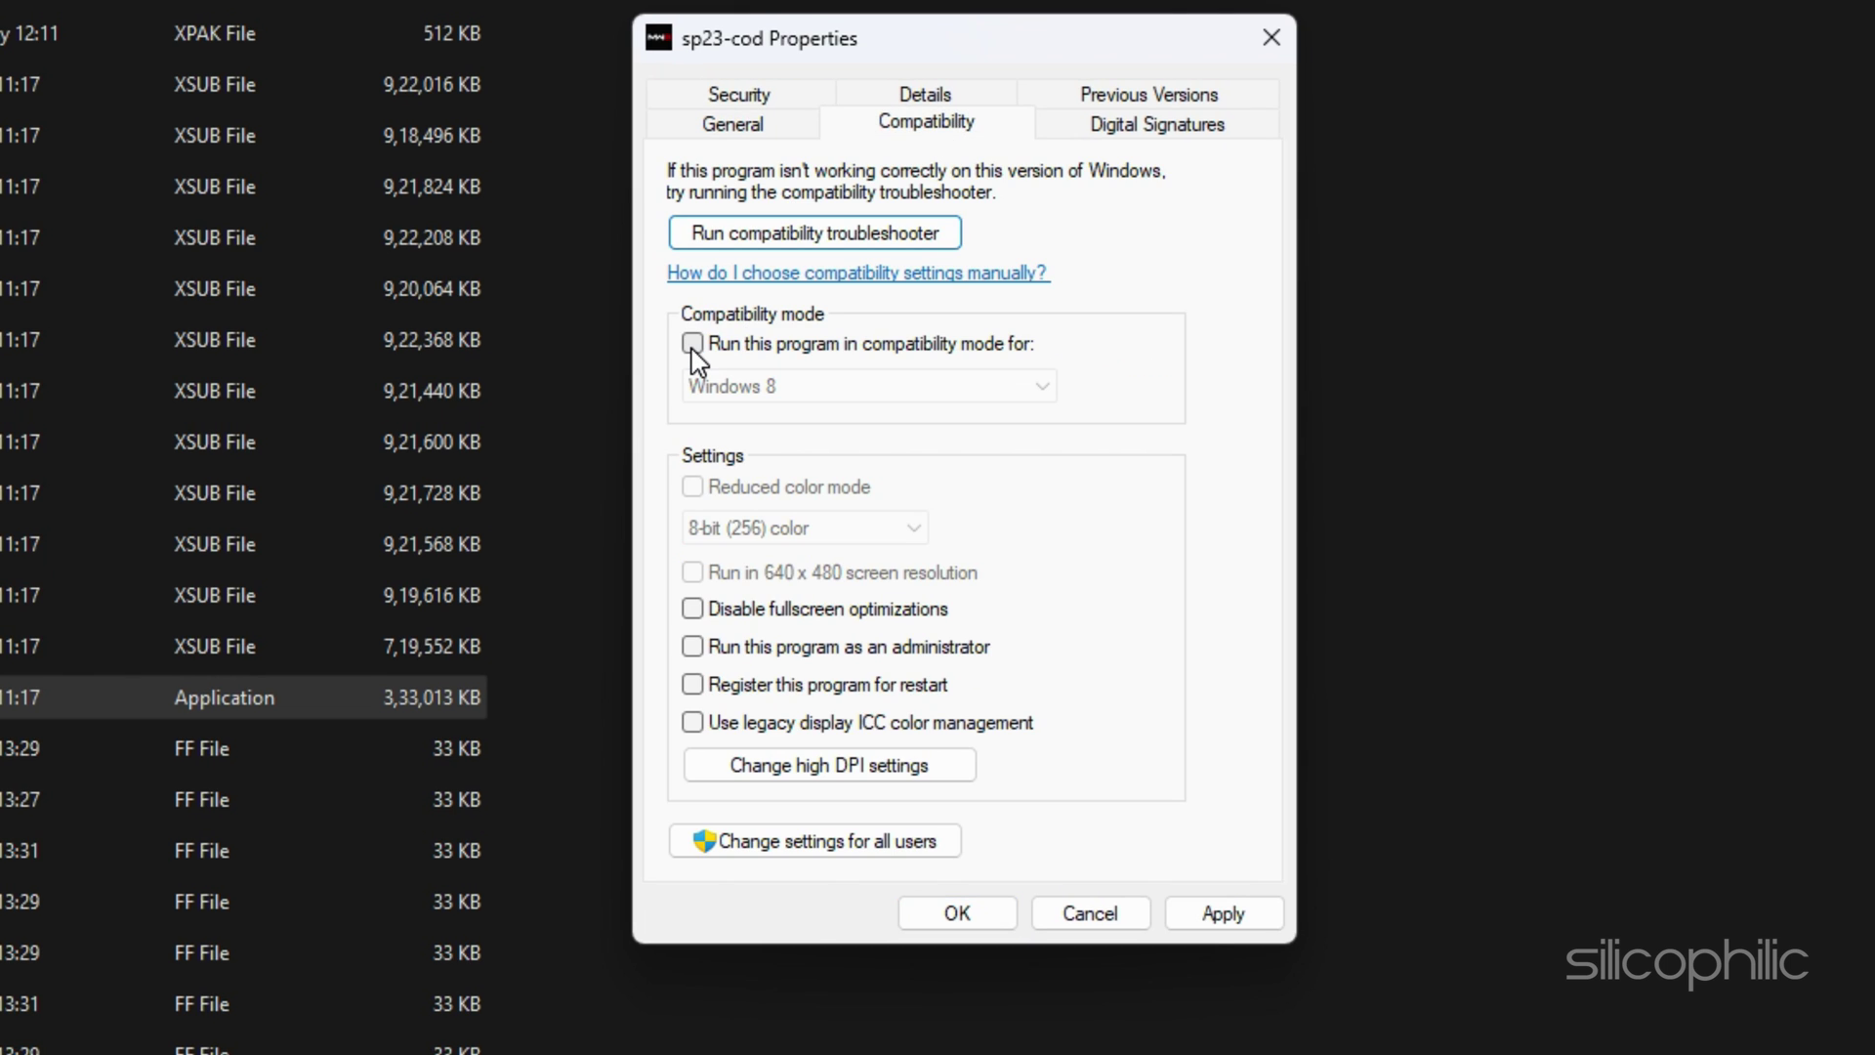
left_click(1211, 928)
left_click(962, 912)
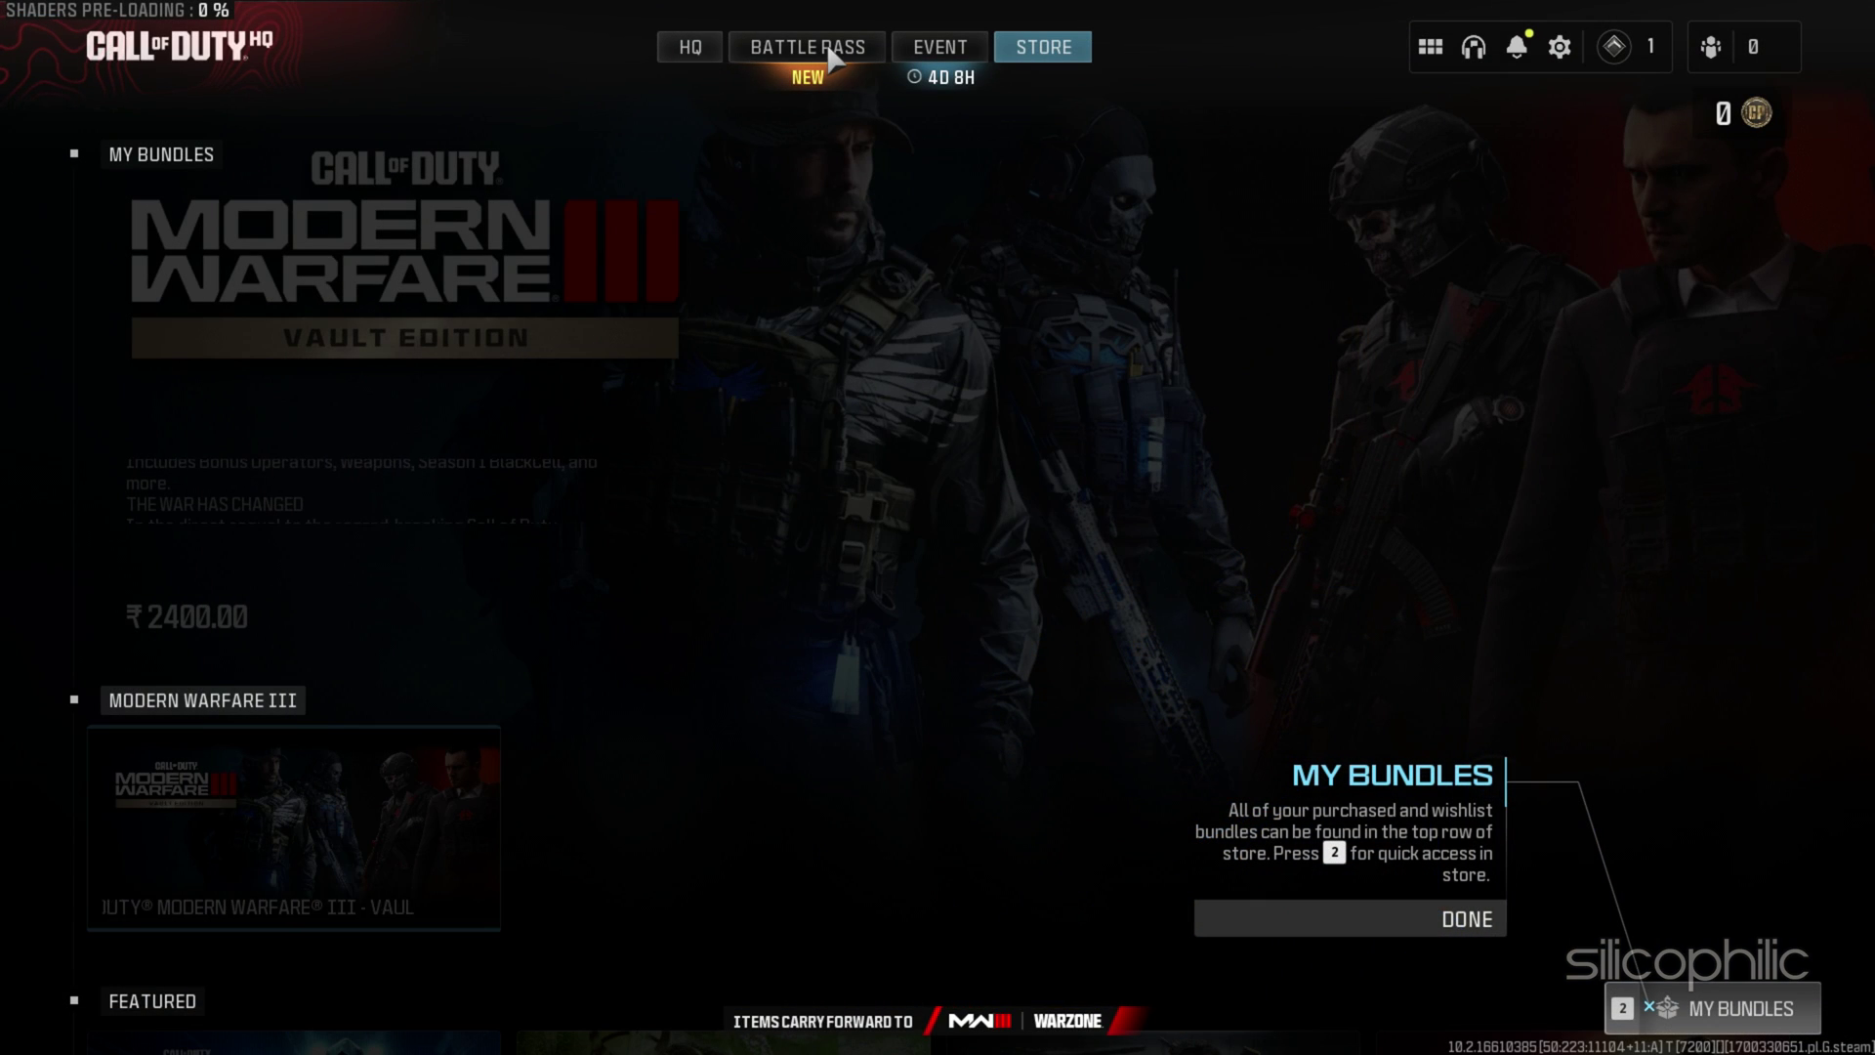
Dismiss the My Bundles tip in Call of Duty HQ and browse to the Battle Pass screen
left_click(1469, 923)
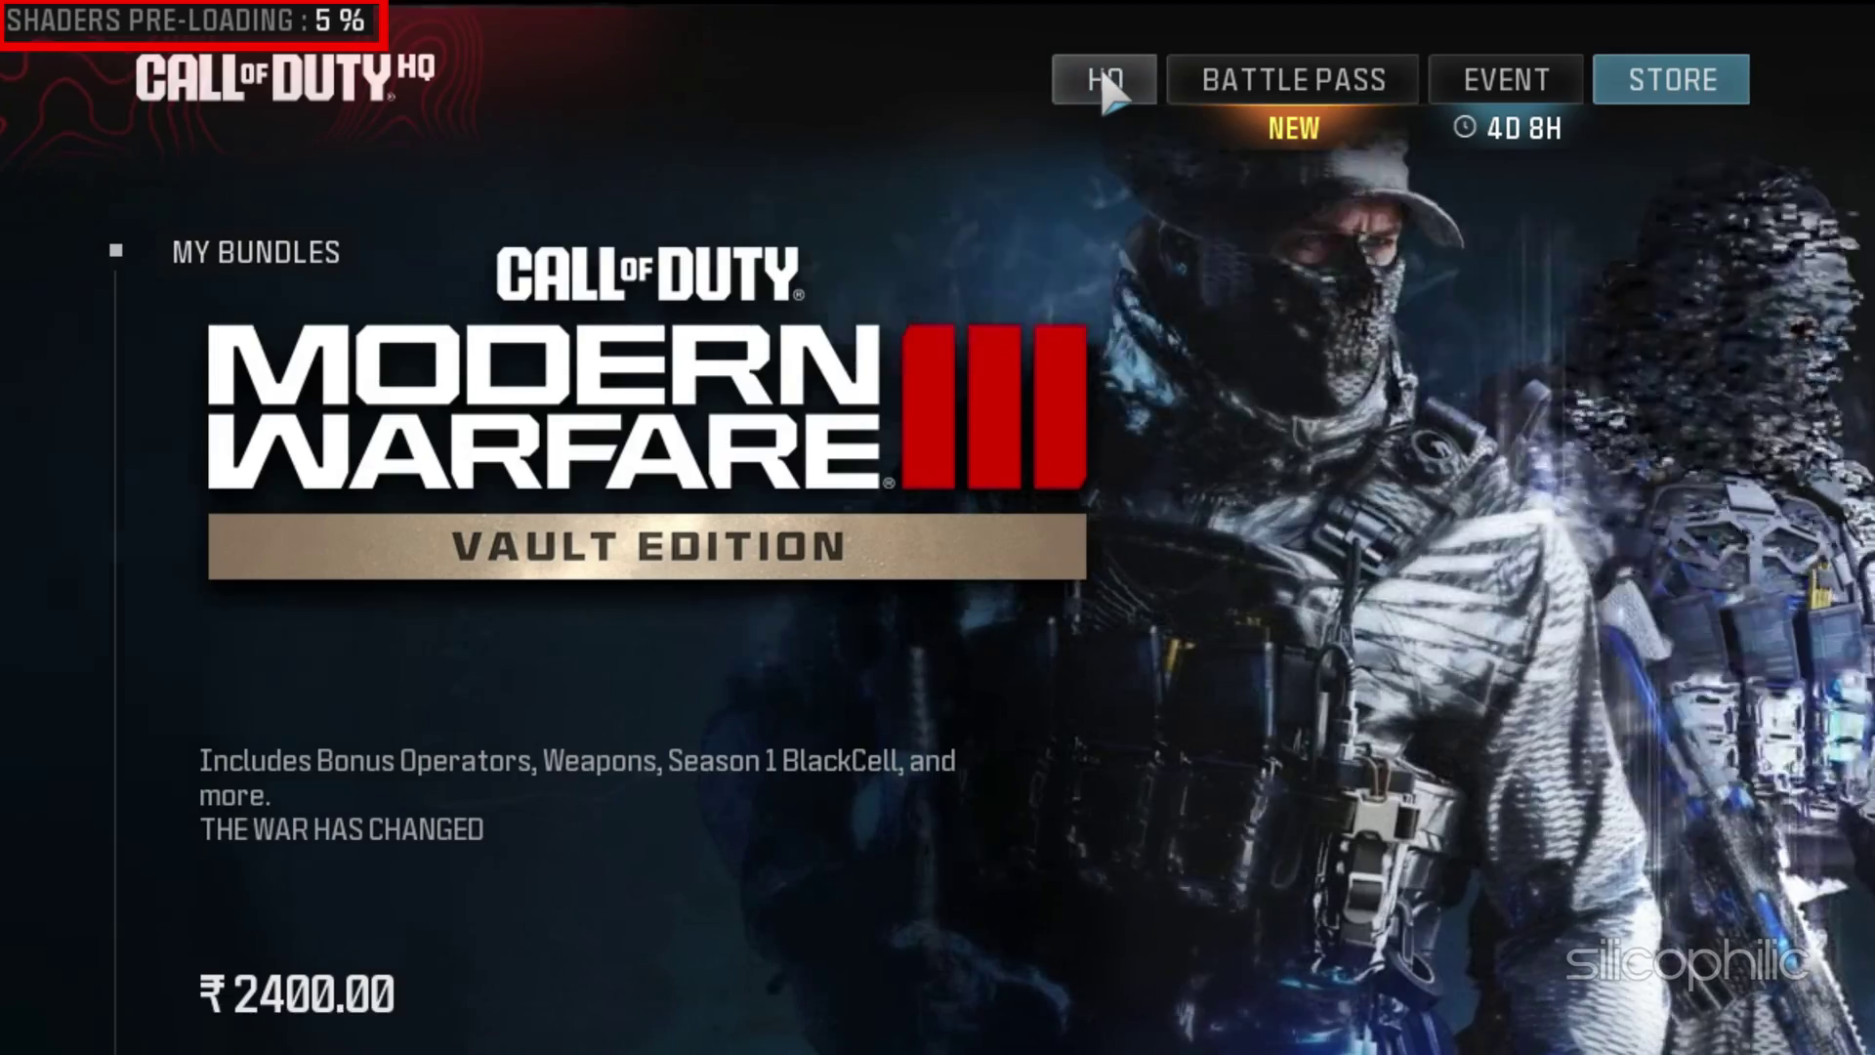
left_click(808, 76)
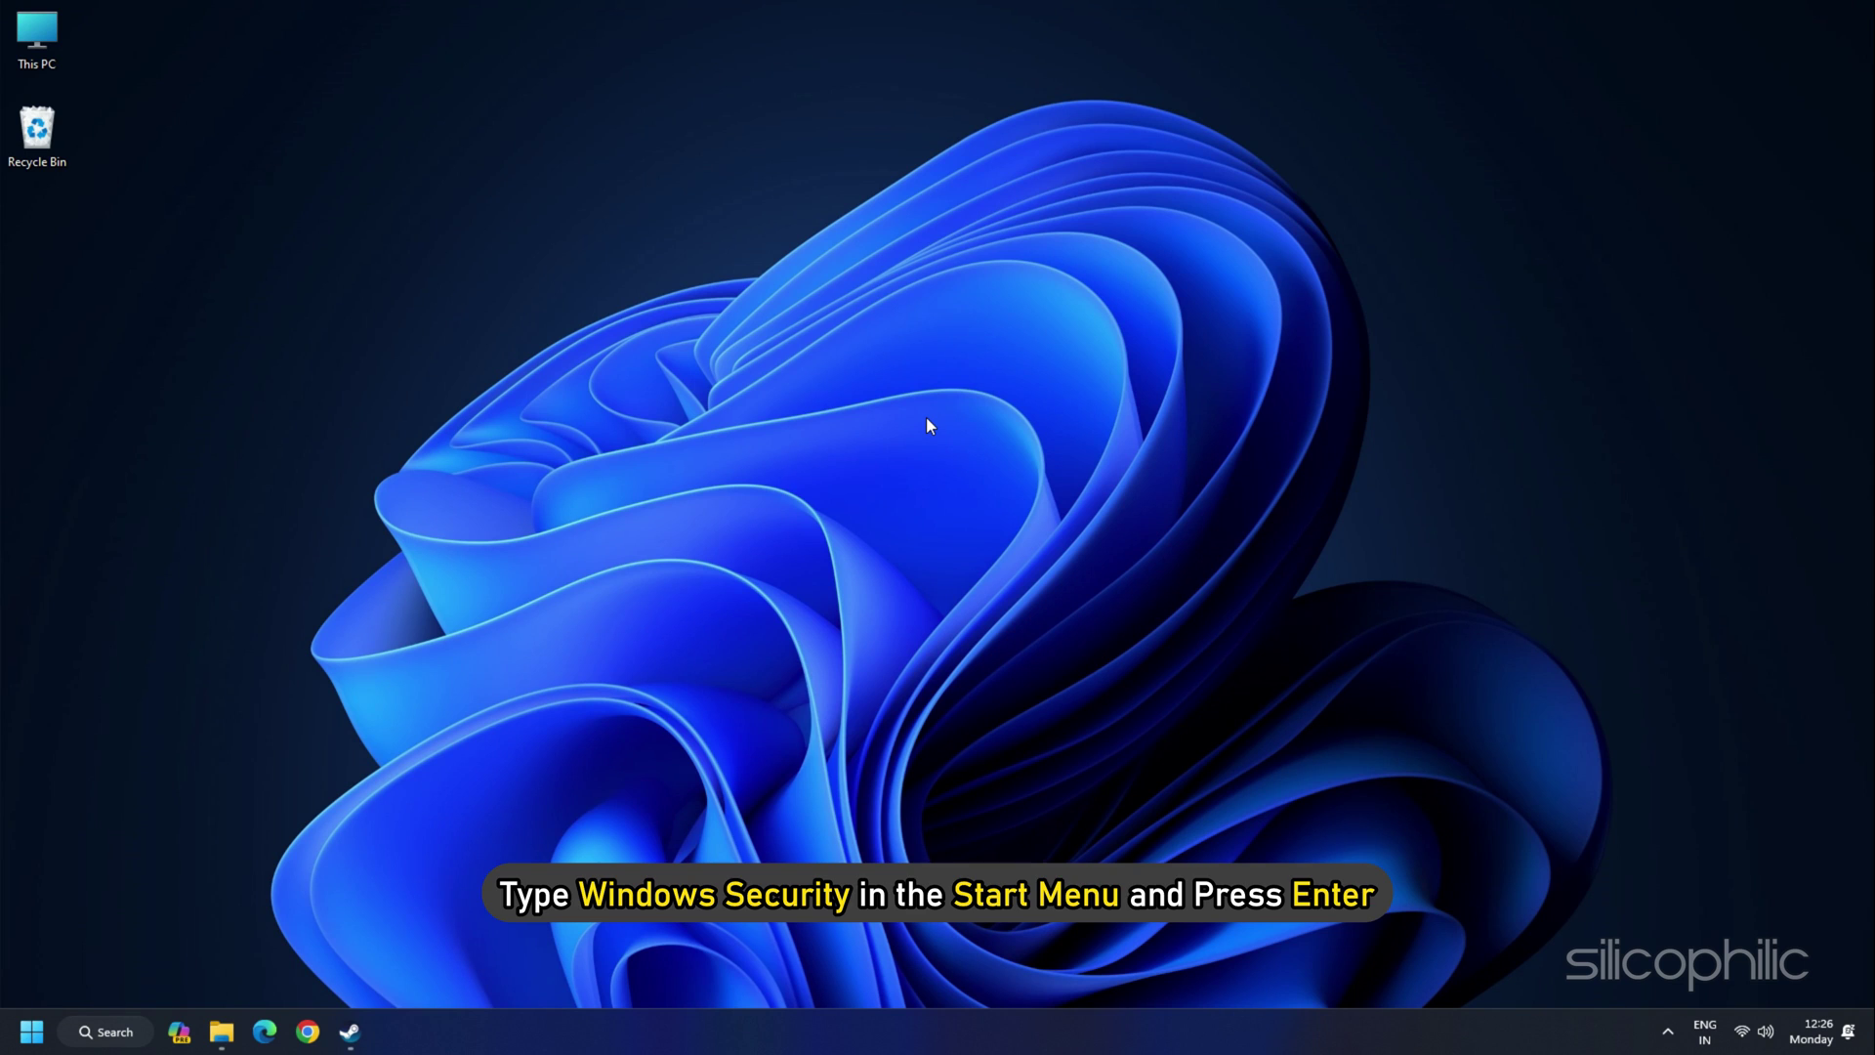
Open Windows Security's Virus & threat protection settings and choose Add or remove exclusions
left_click(112, 1035)
type("windows security")
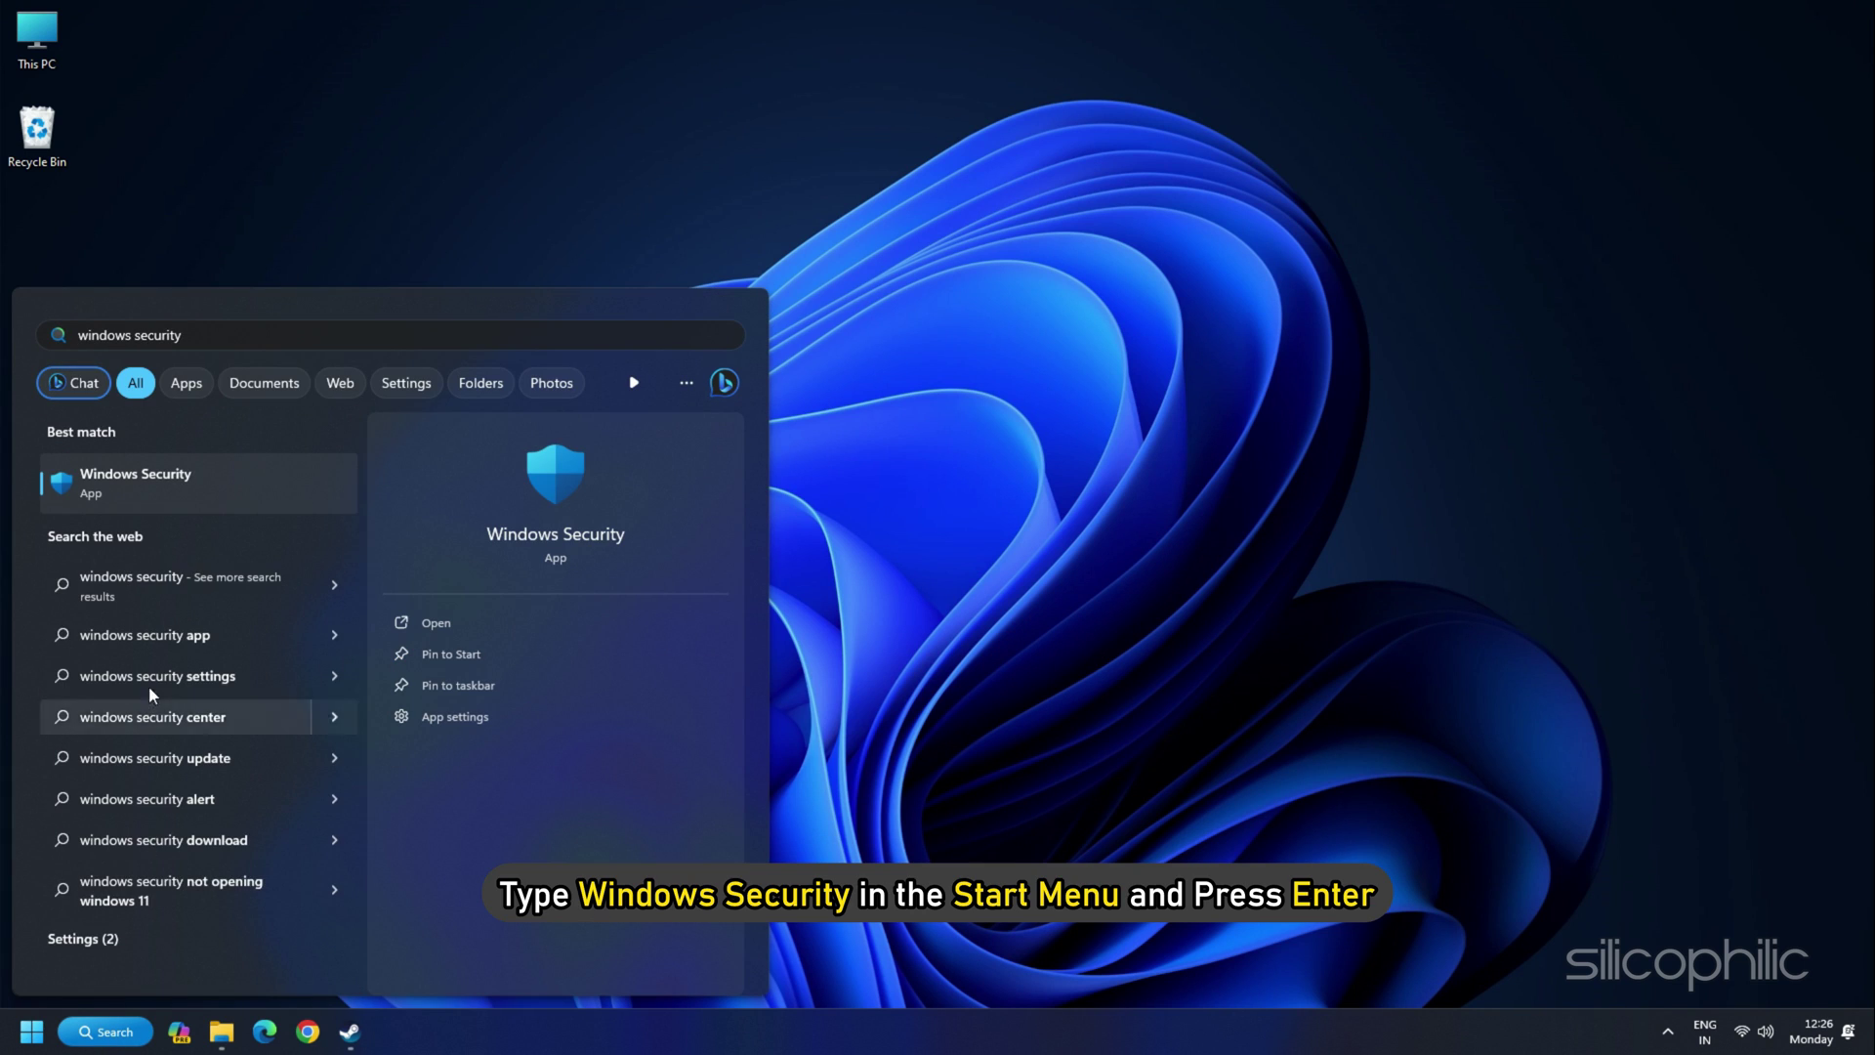
key("Return")
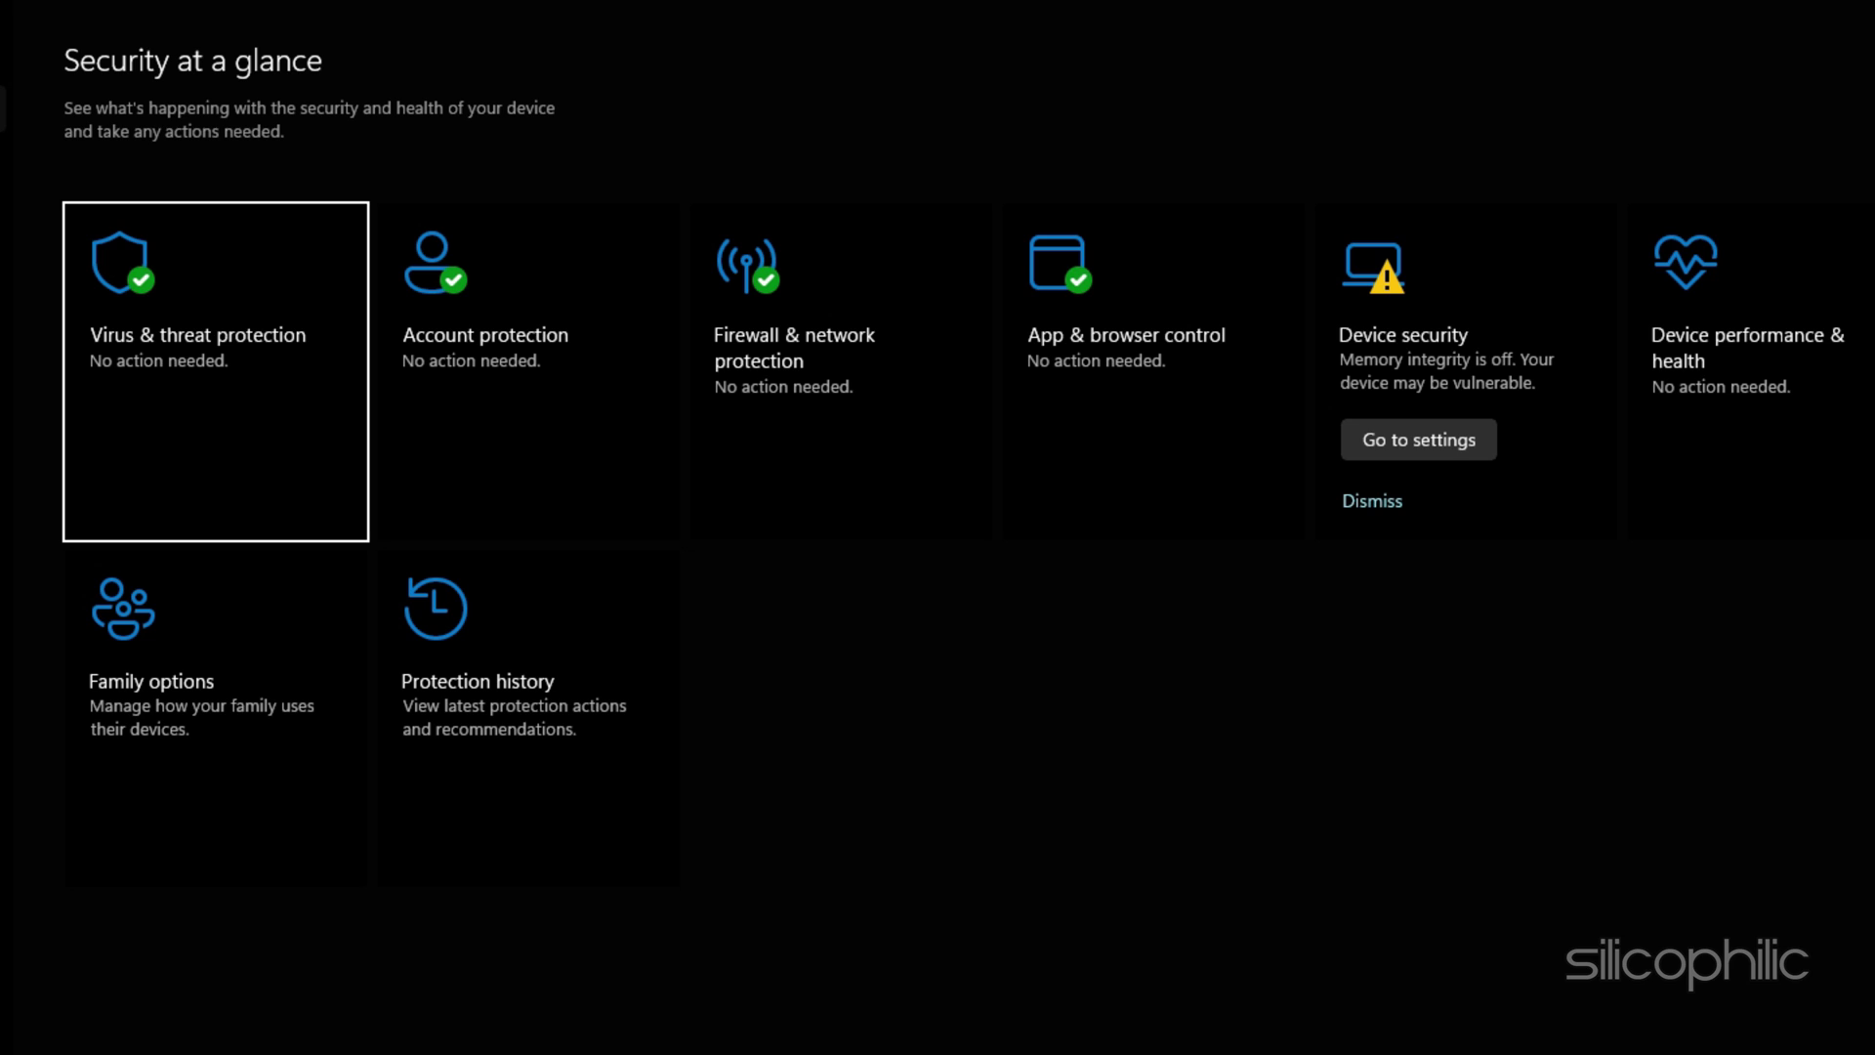
left_click(157, 388)
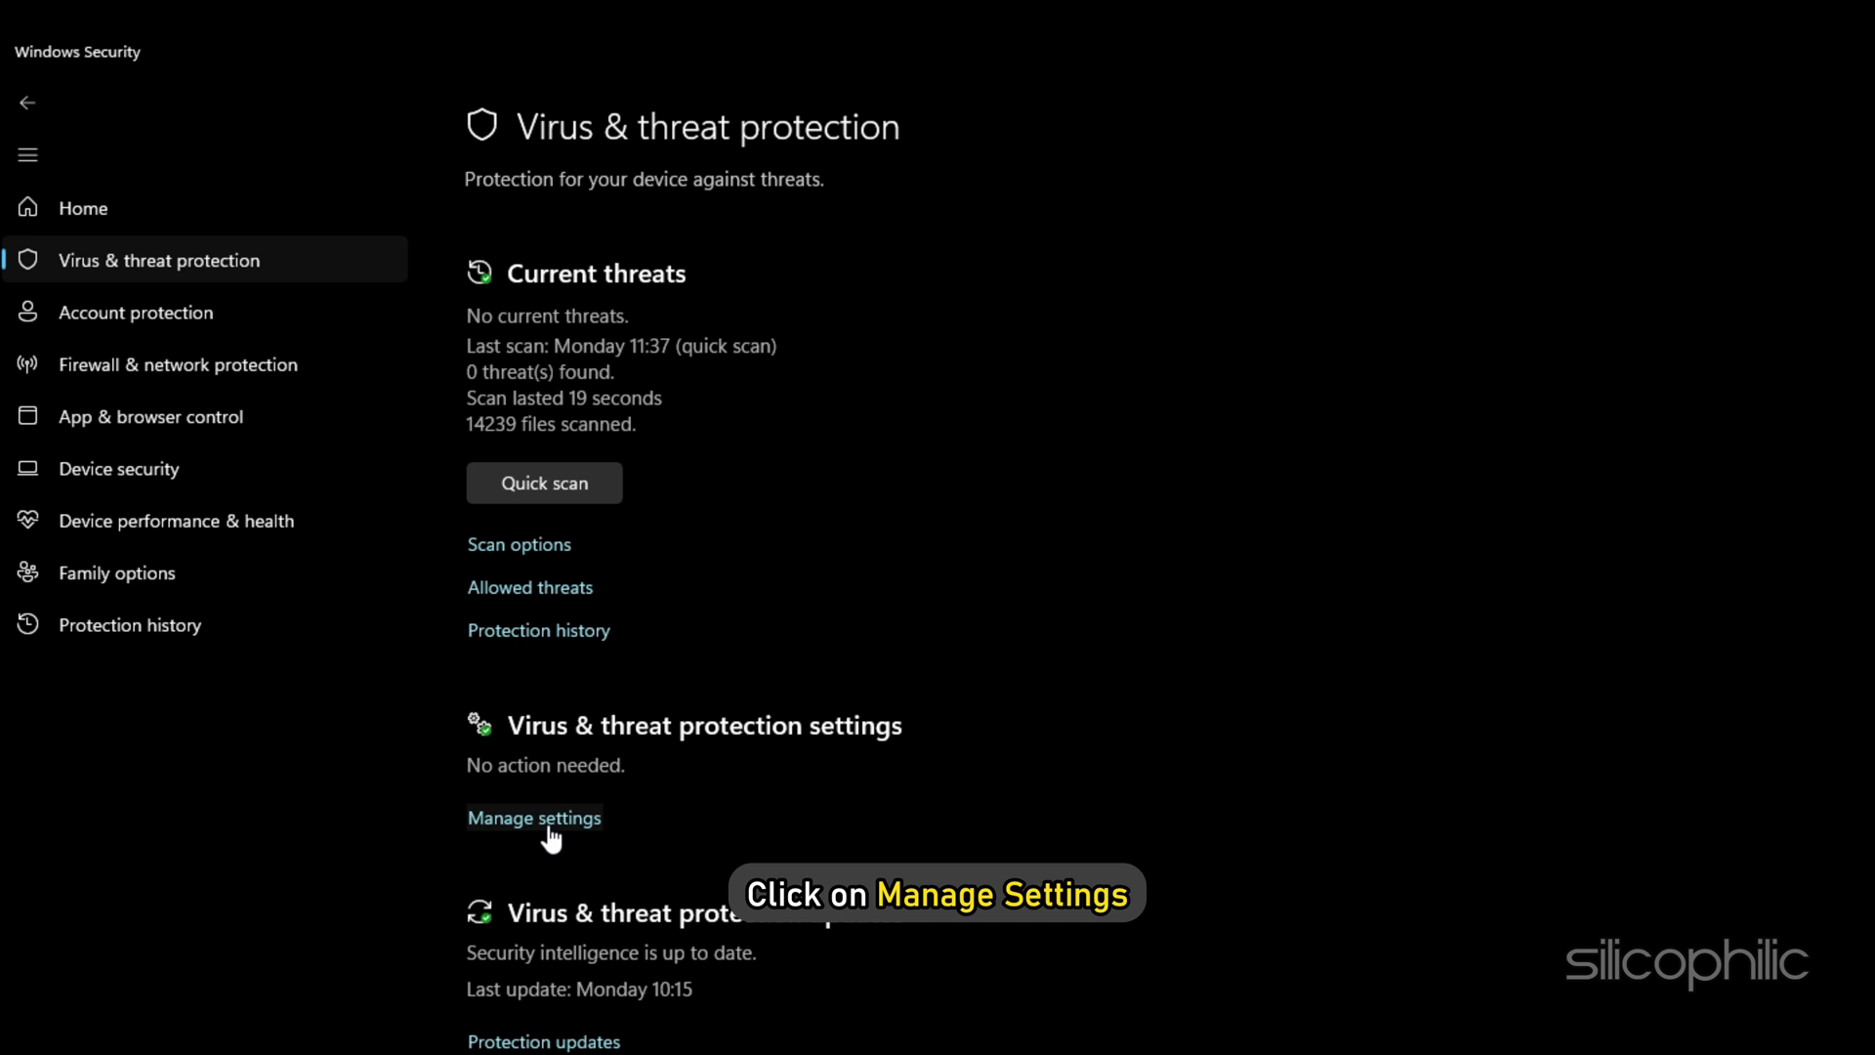
left_click(537, 820)
scroll(426, 680, "down", 4)
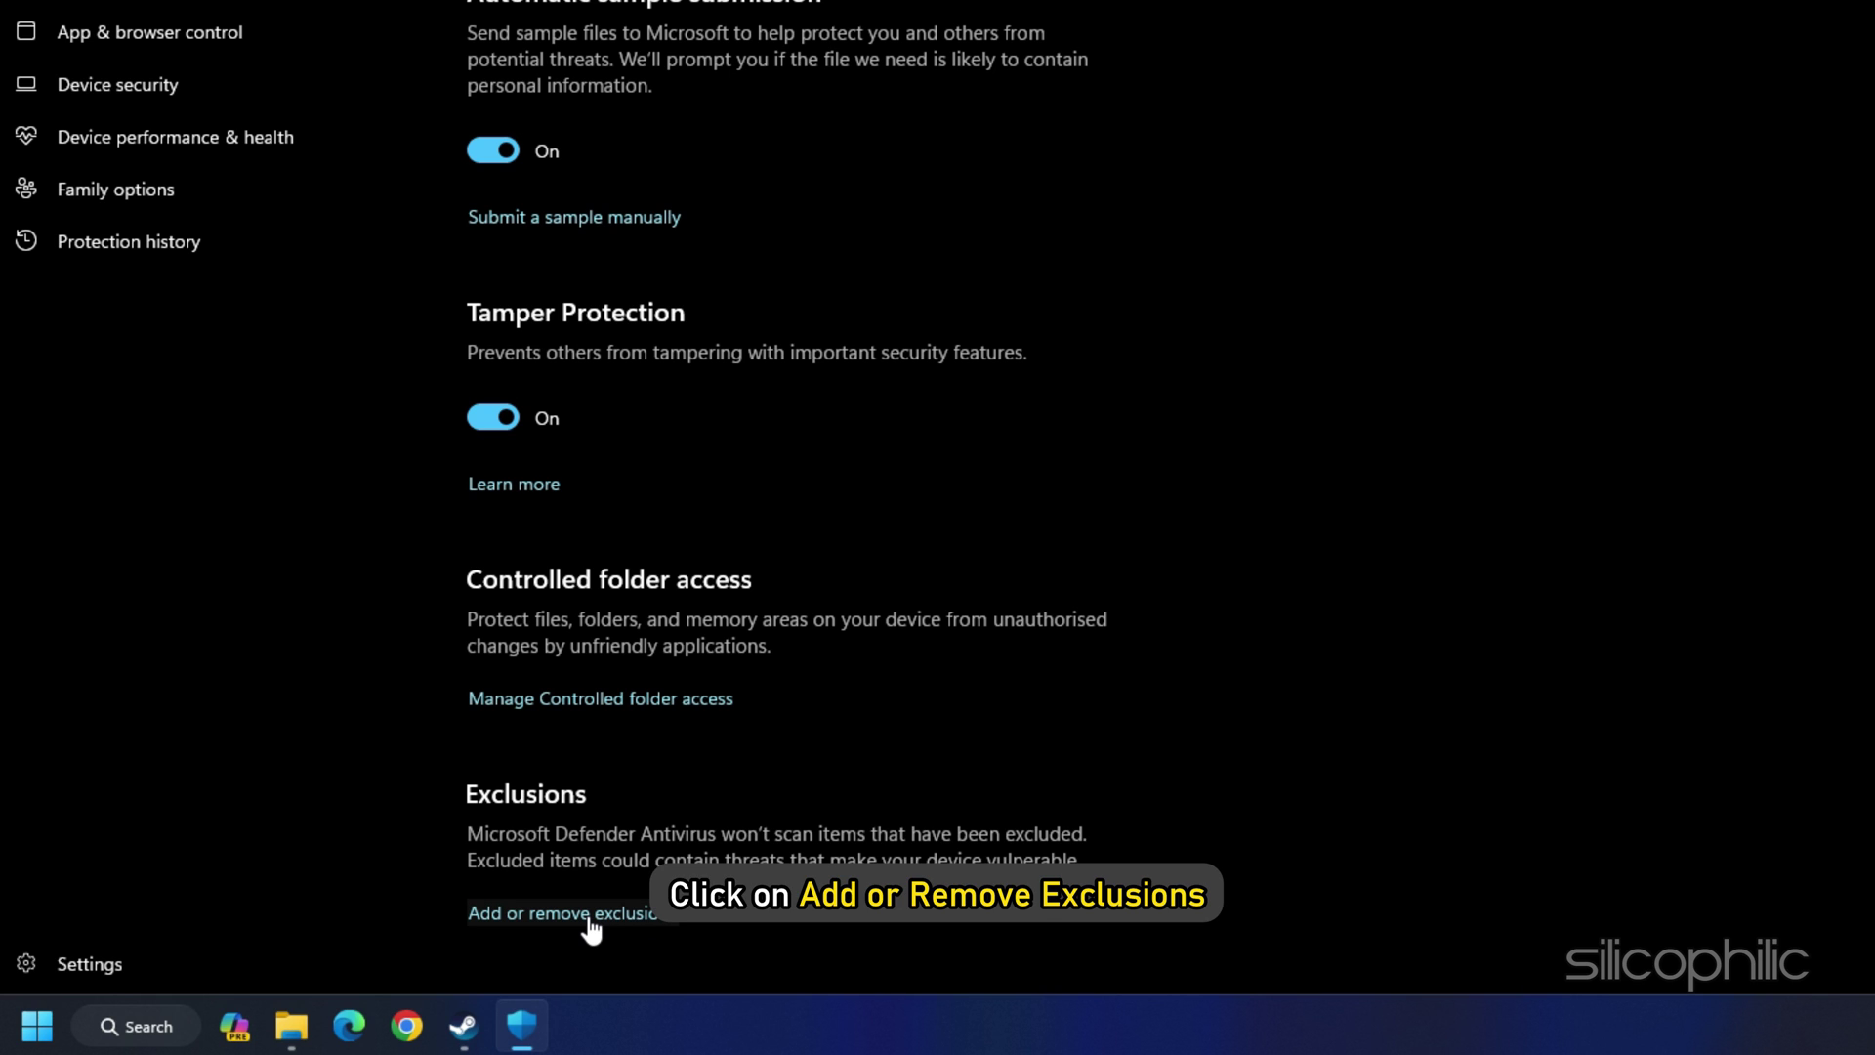
left_click(591, 914)
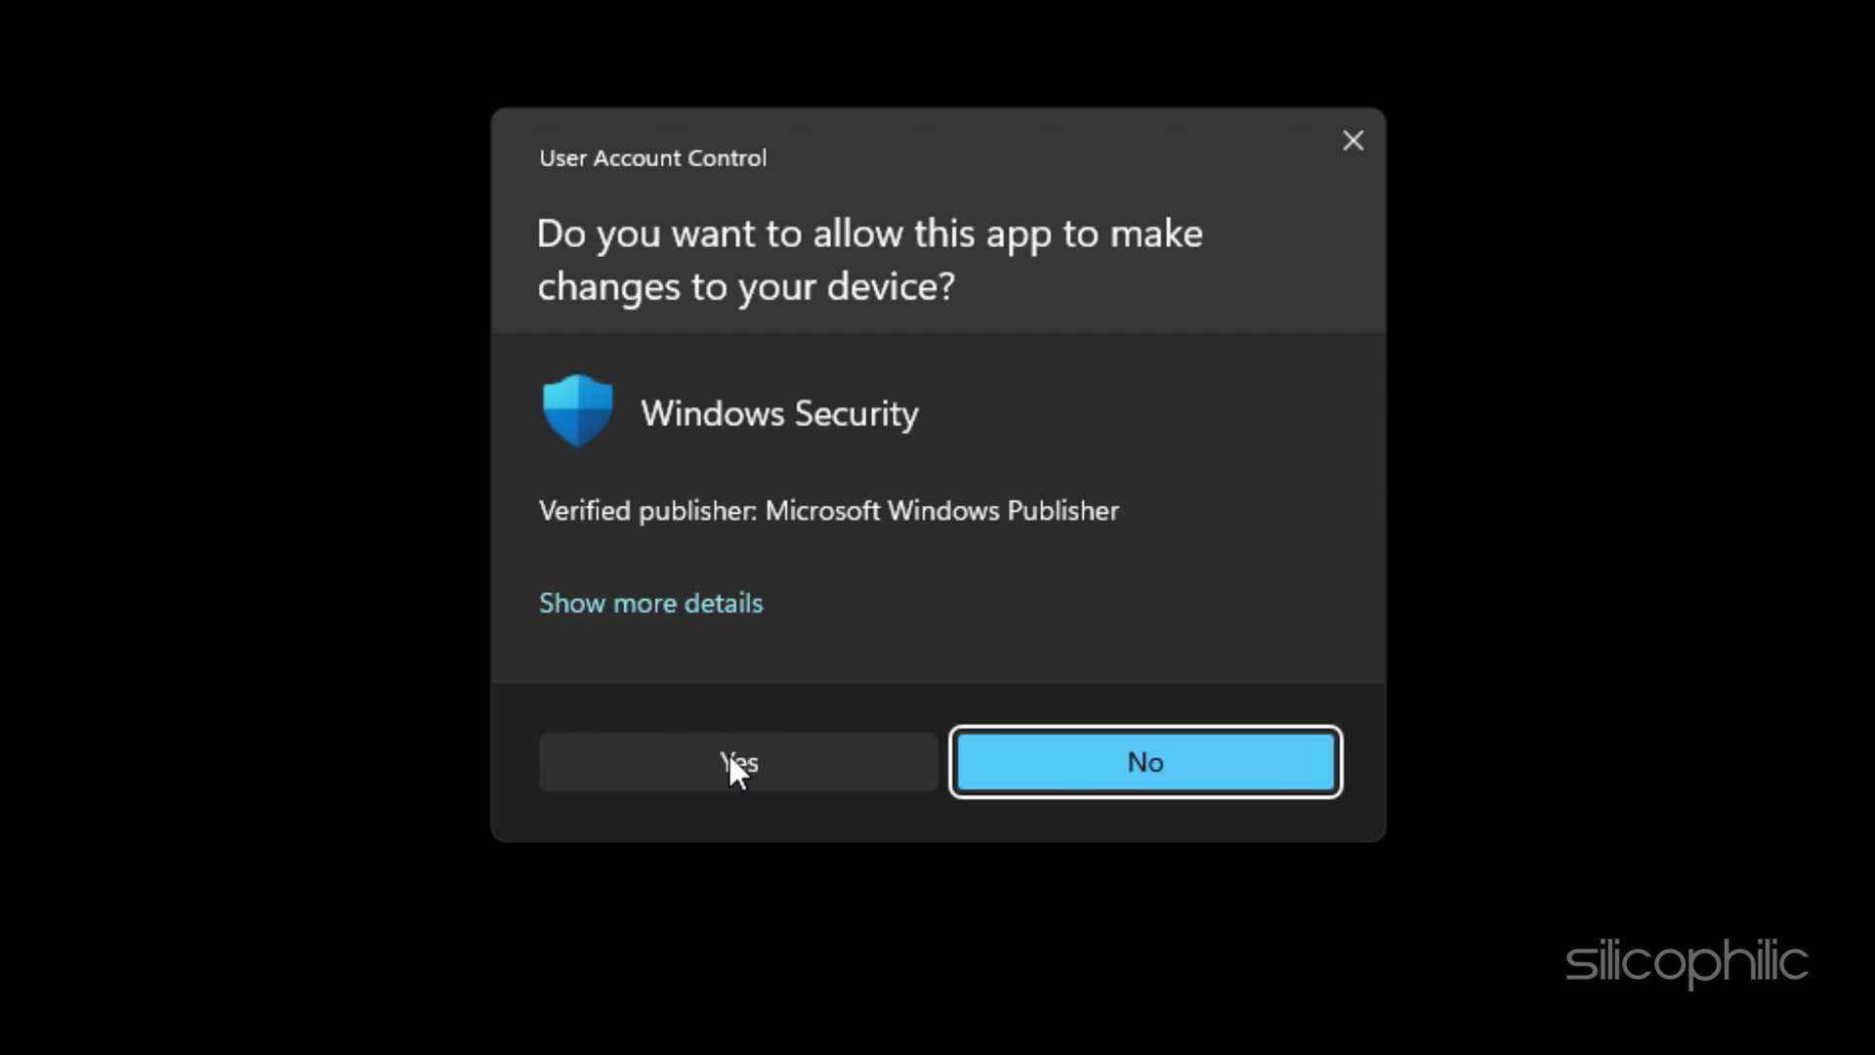
Approve the permission prompt and add the cod executable from the Steam folder as a file exclusion
left_click(735, 763)
left_click(850, 332)
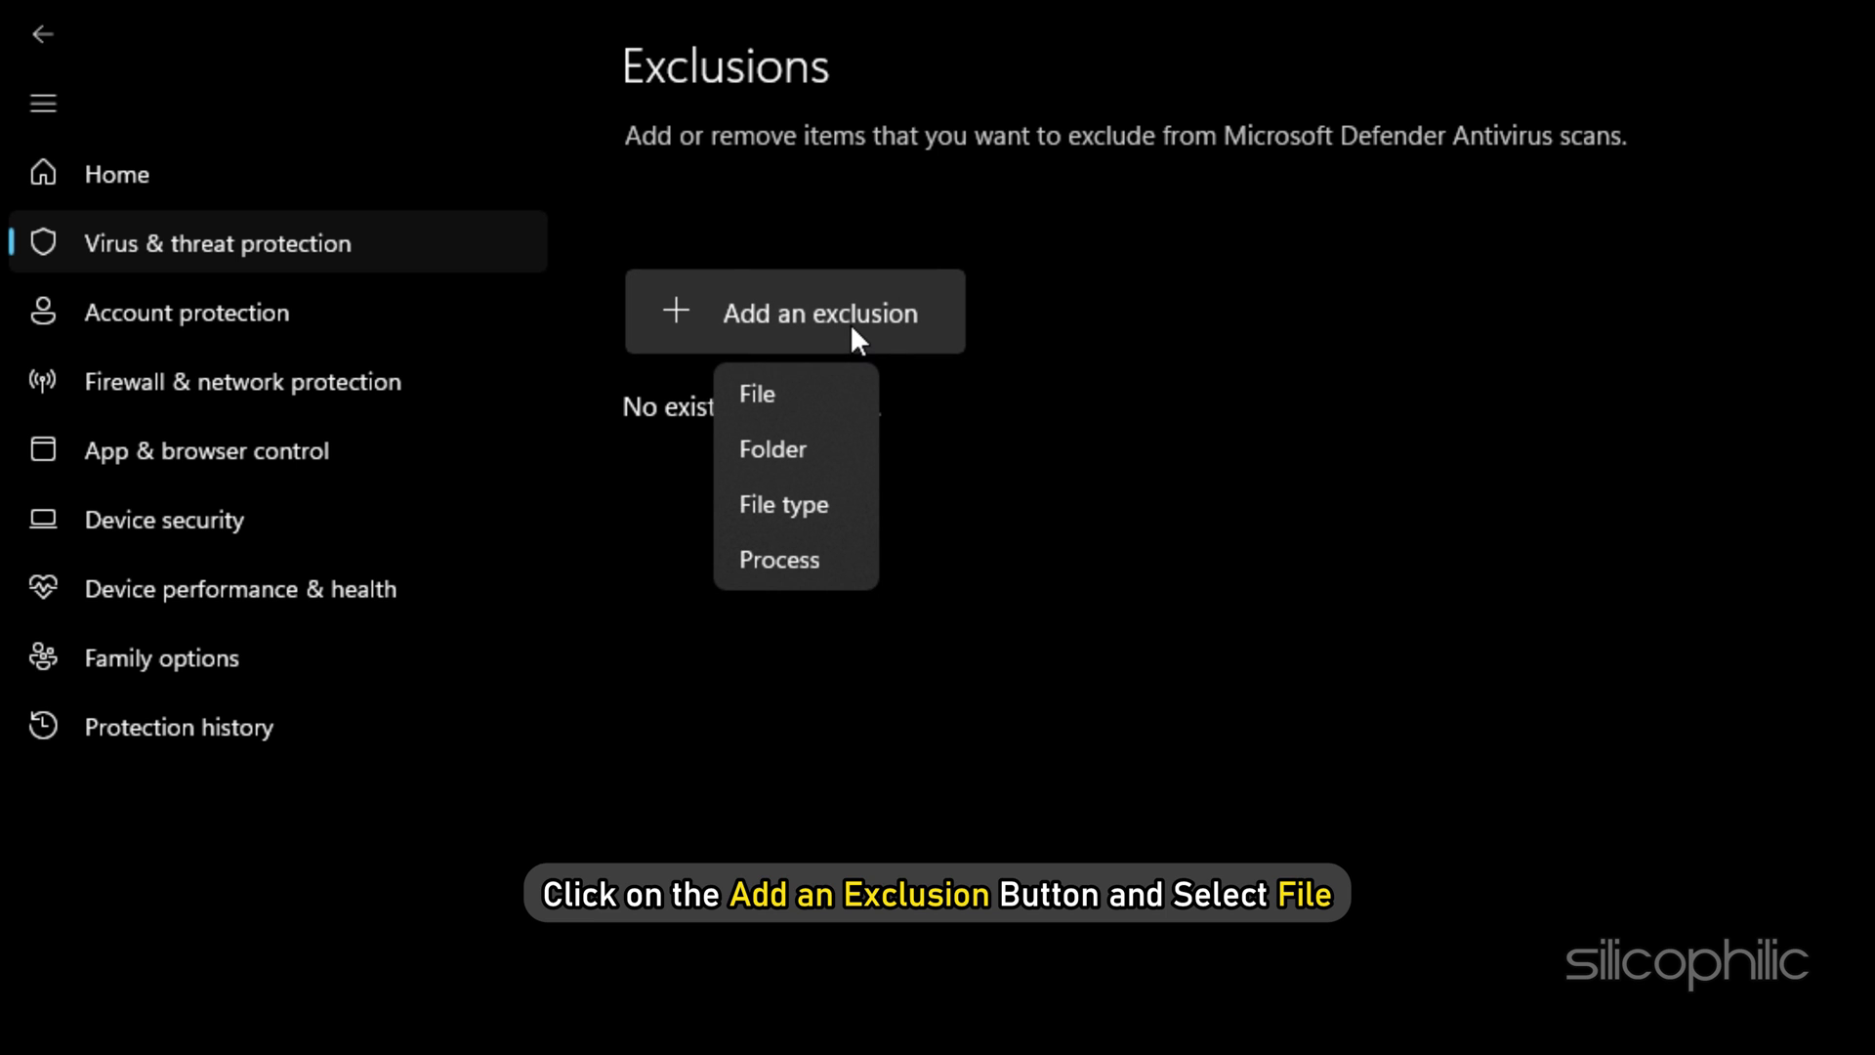
left_click(778, 401)
double_click(389, 482)
scroll(342, 684, "down", 1)
double_click(342, 694)
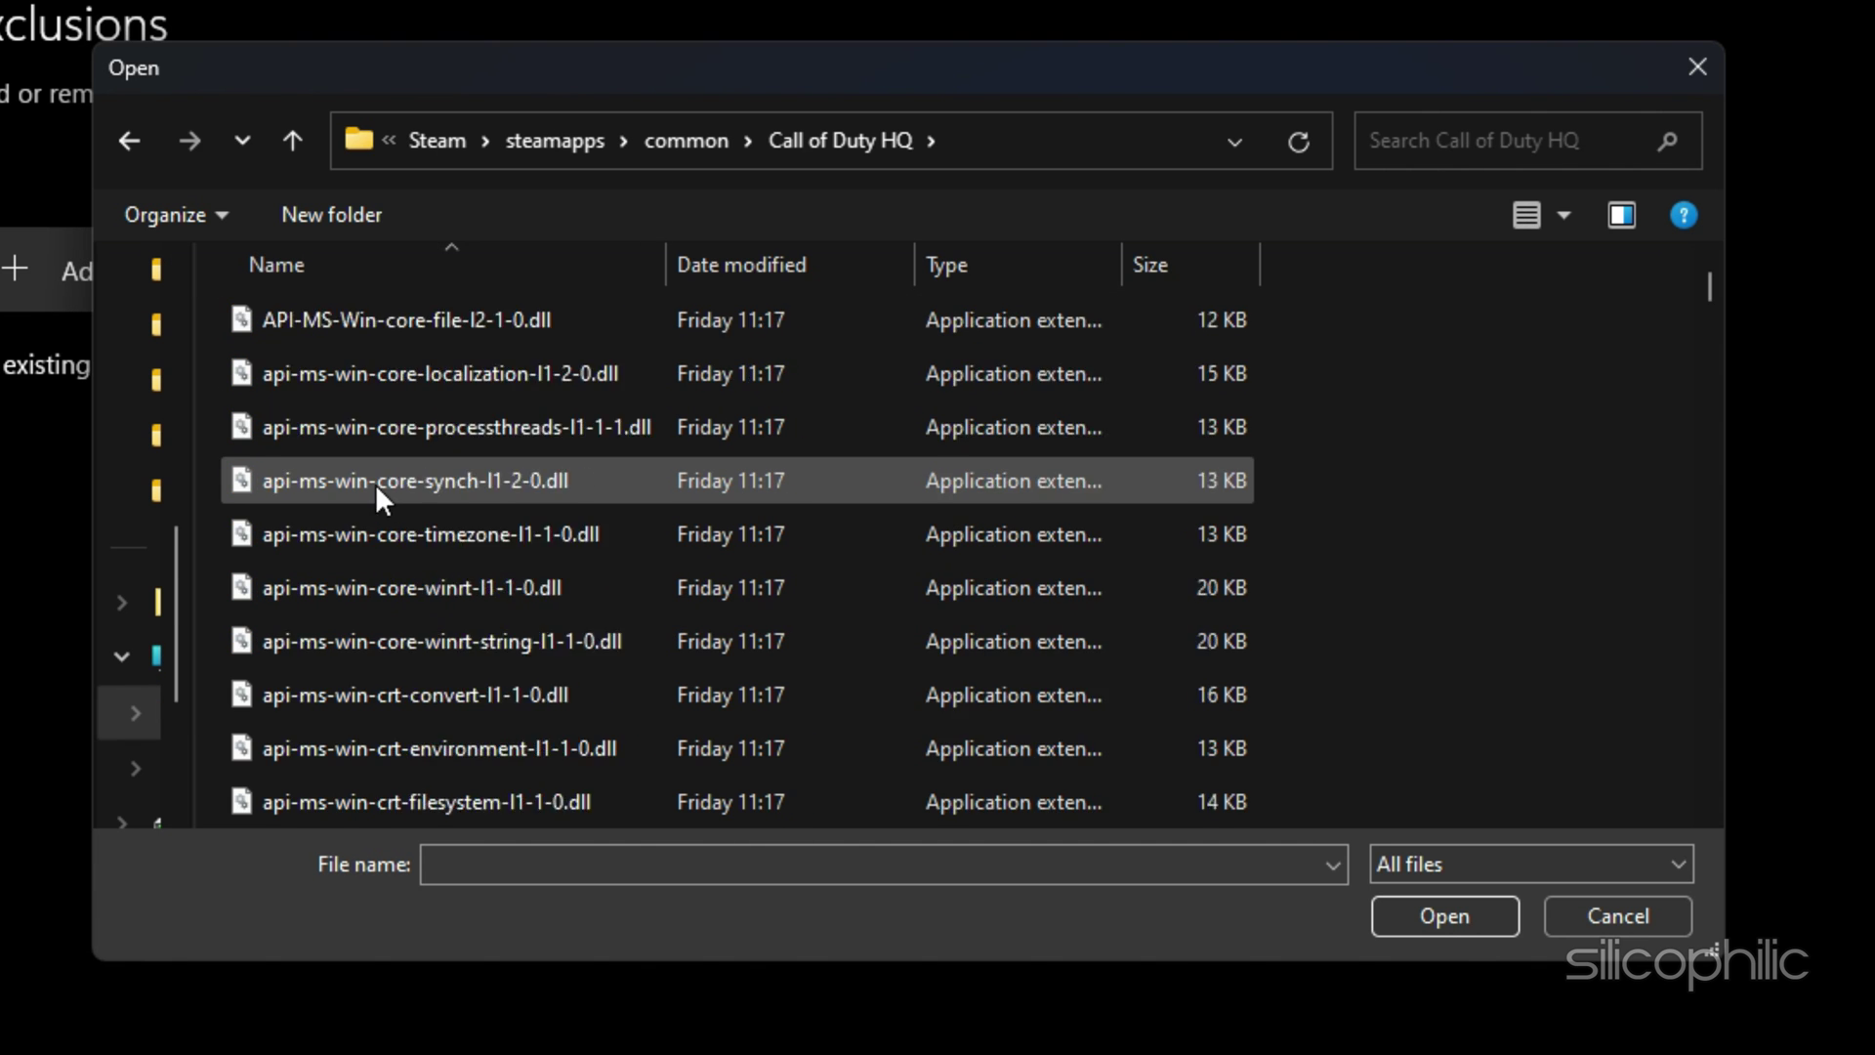
scroll(375, 483, "down", 10)
scroll(382, 501, "down", 3)
left_click(258, 588)
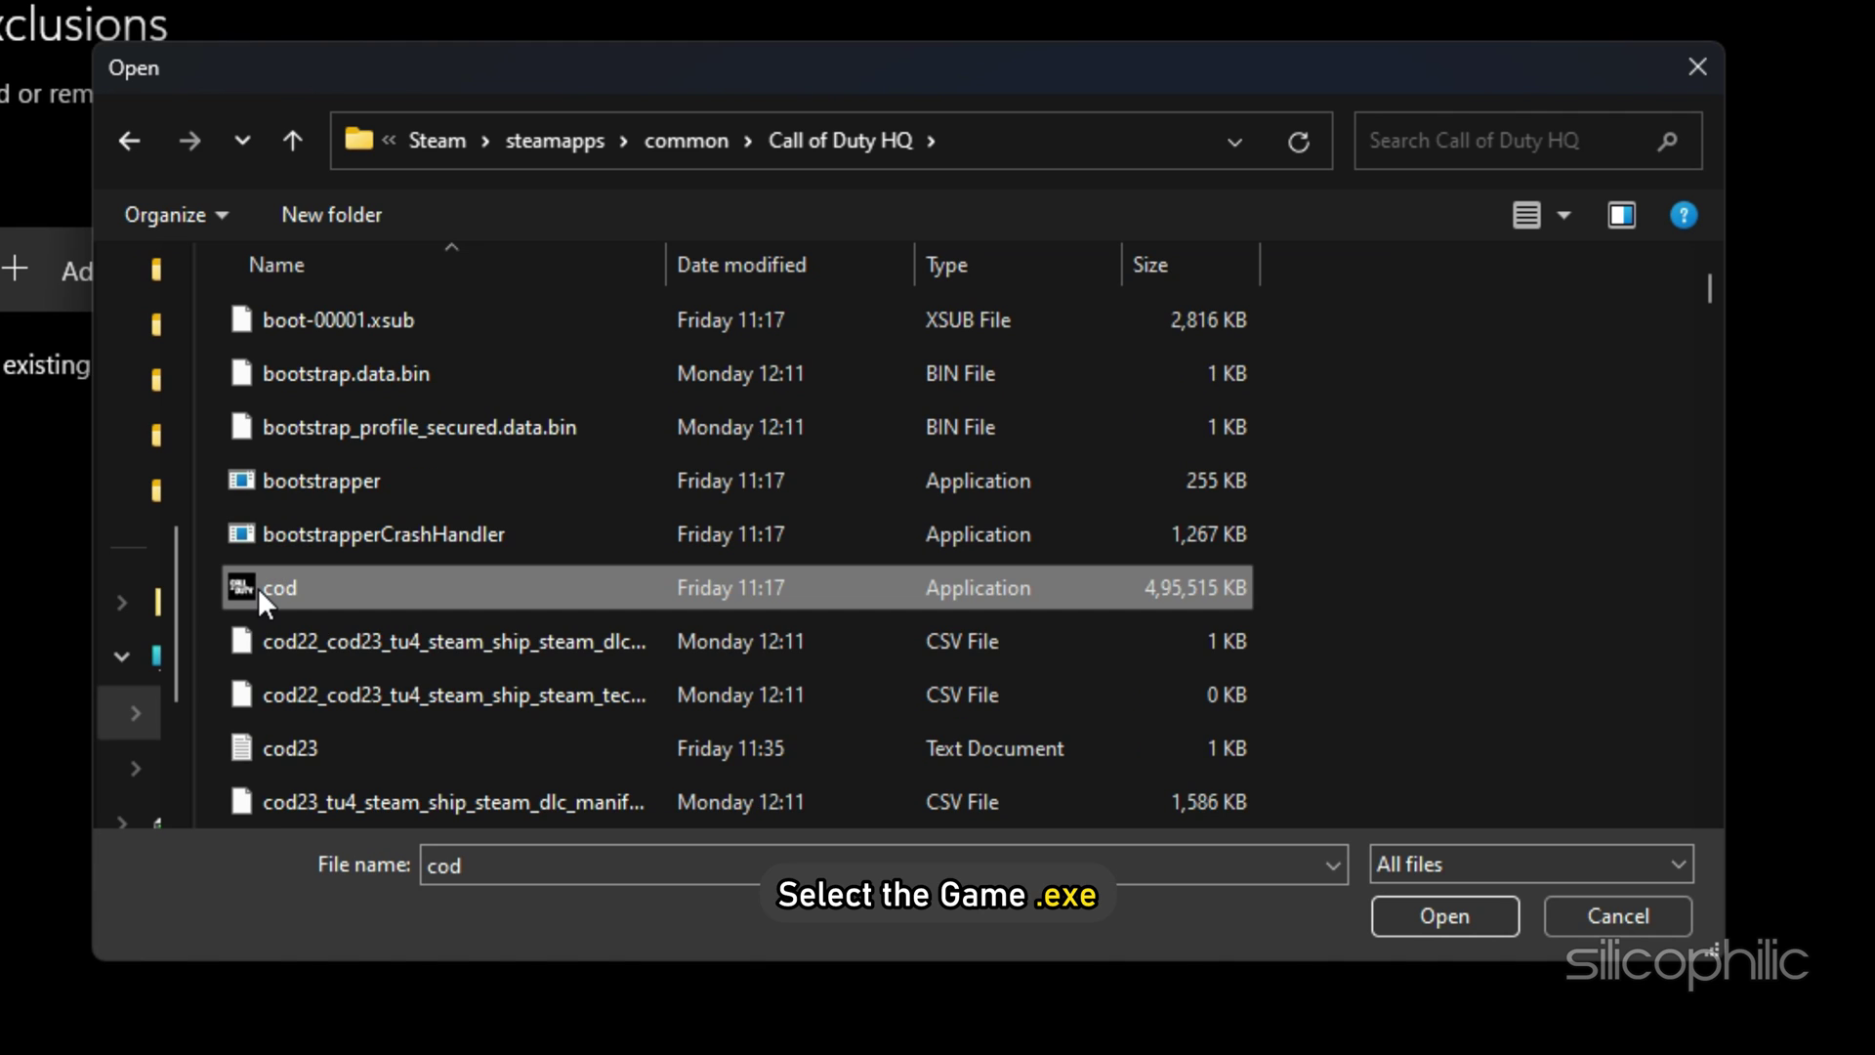
left_click(1471, 918)
Start another file exclusion and open the sp23 folder to locate sp23-cod
left_click(782, 313)
left_click(770, 390)
double_click(339, 524)
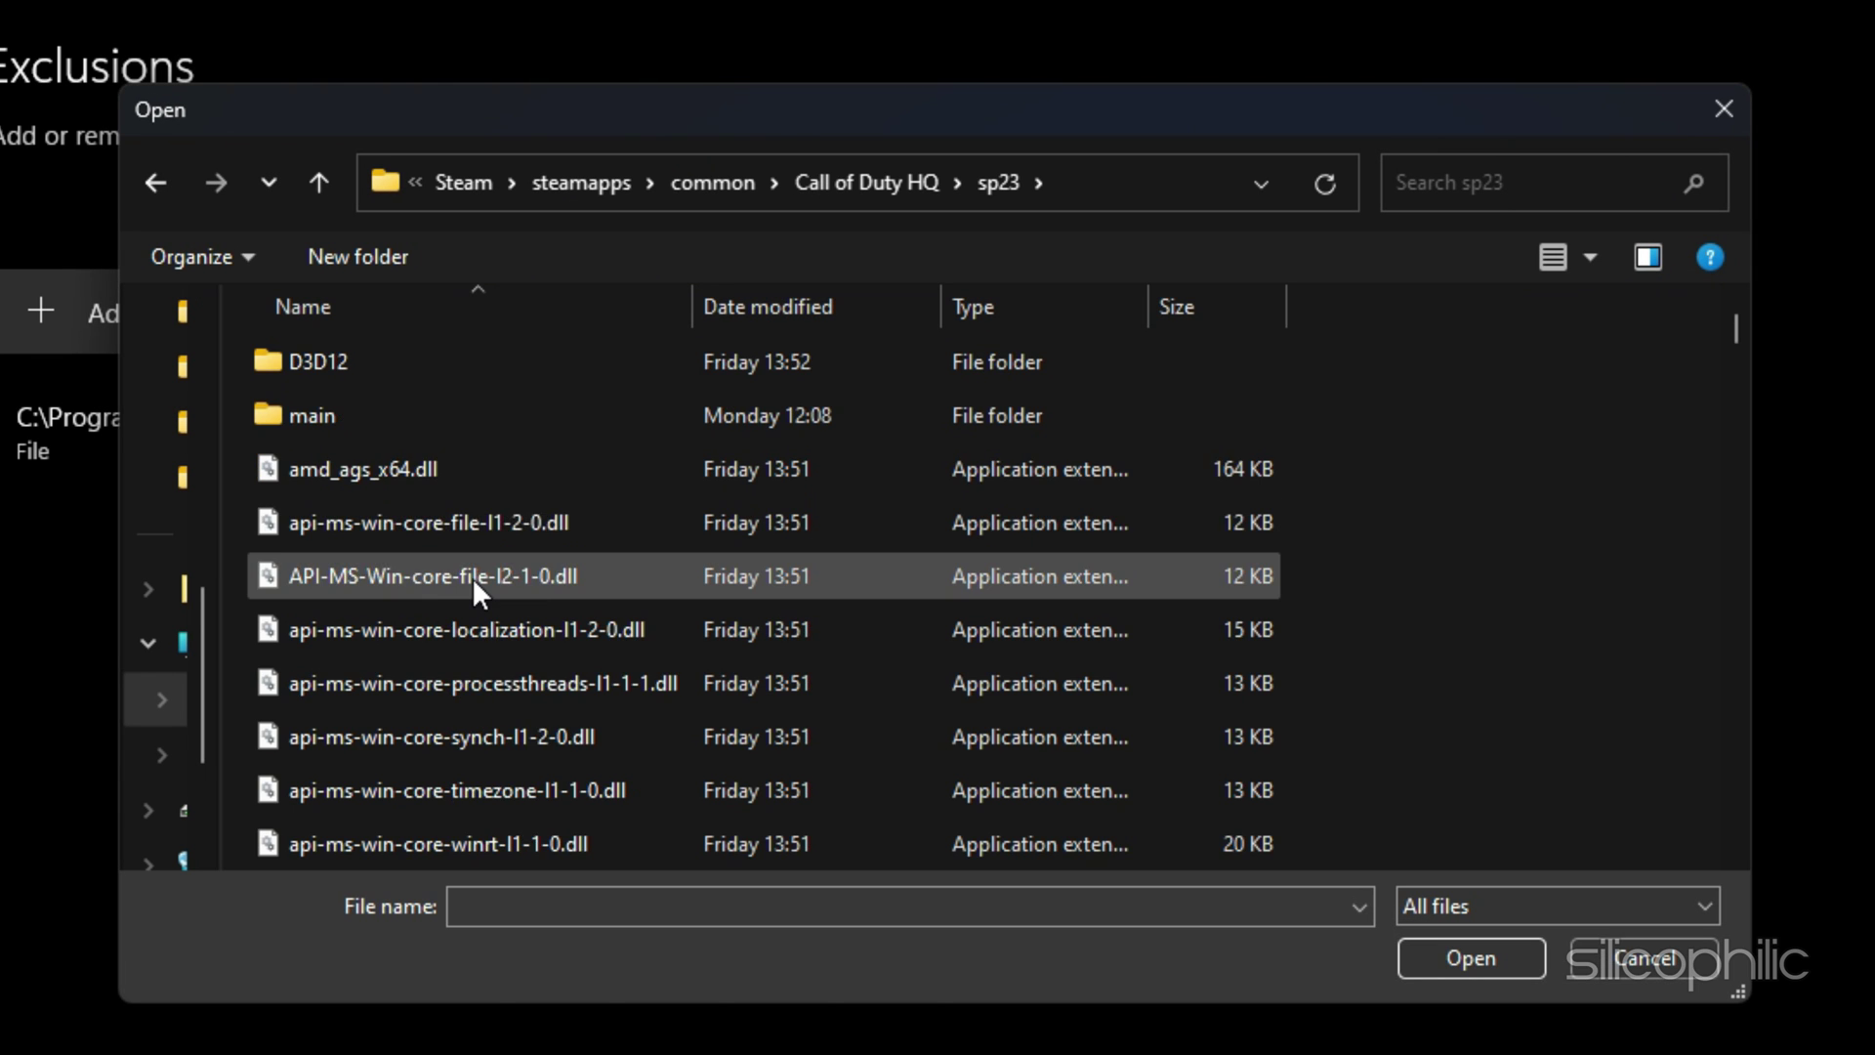
scroll(472, 584, "down", 20)
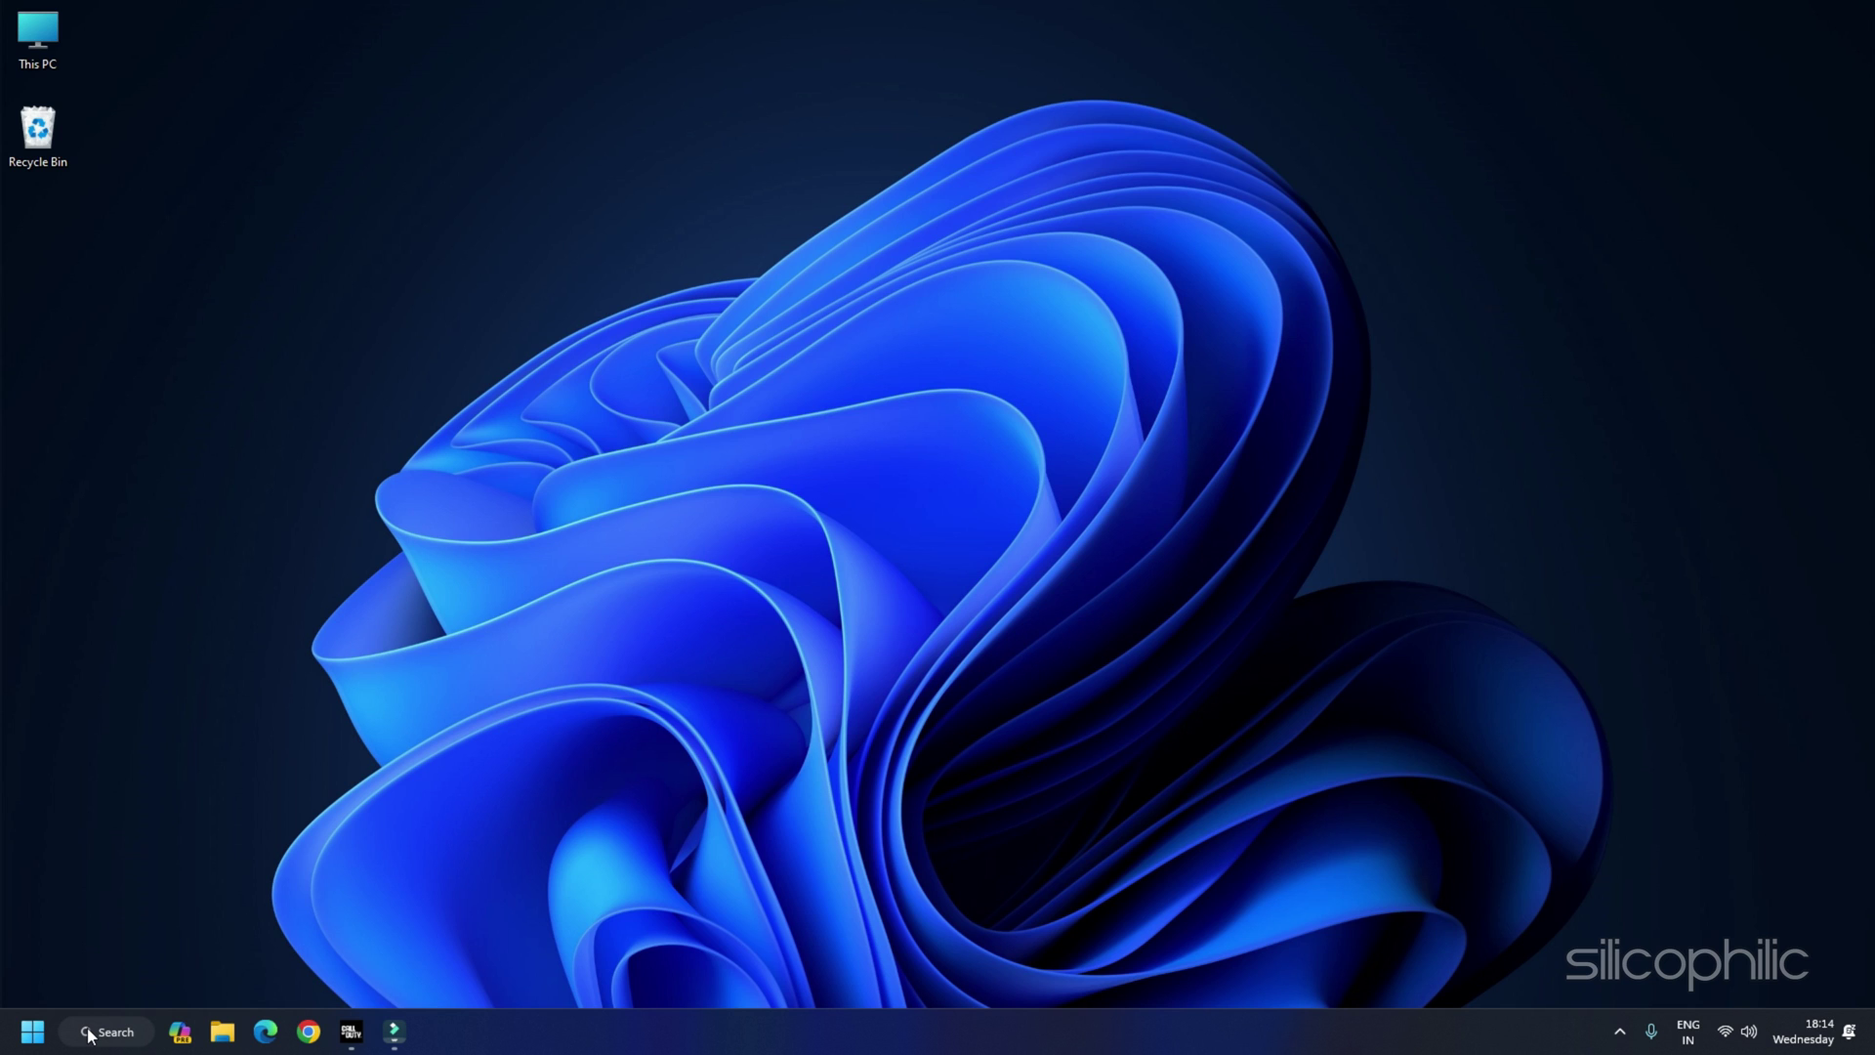
Open Steam, go to Call of Duty's Properties, and enter the -d3d11 launch option
left_click(88, 1033)
type("steam")
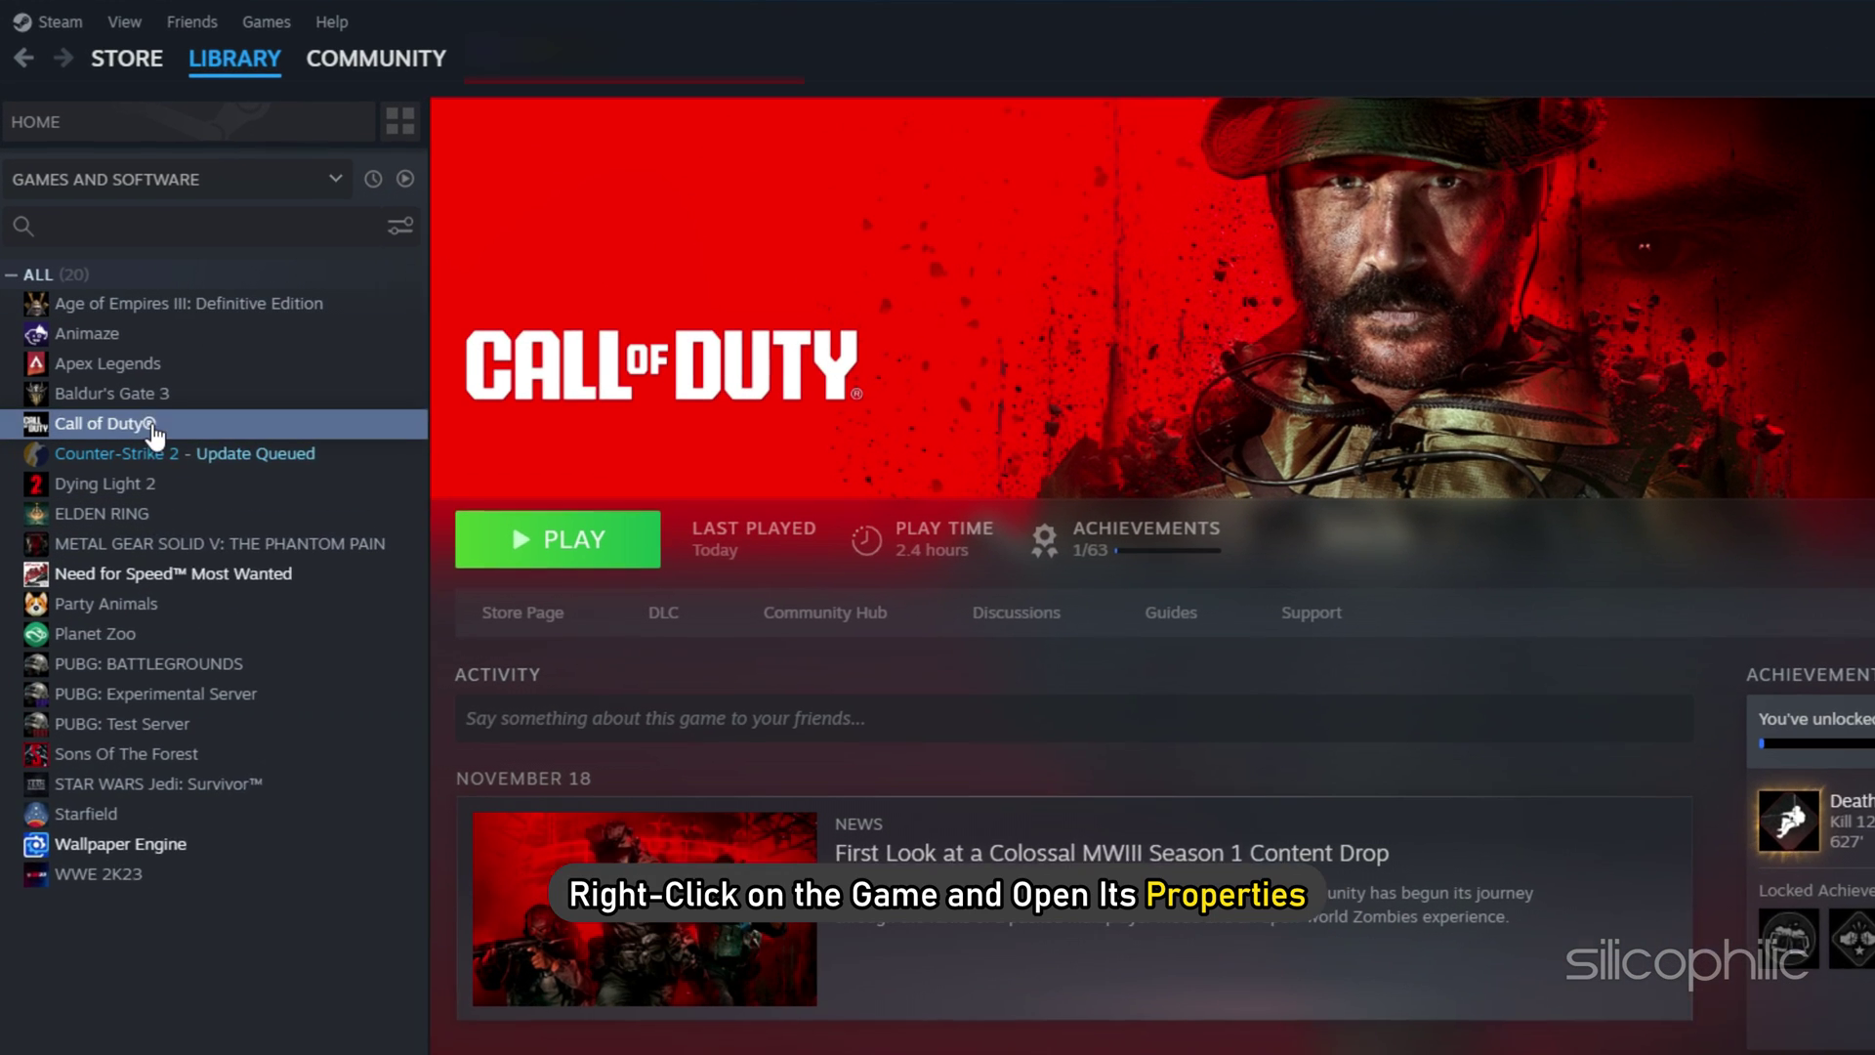
right_click(148, 435)
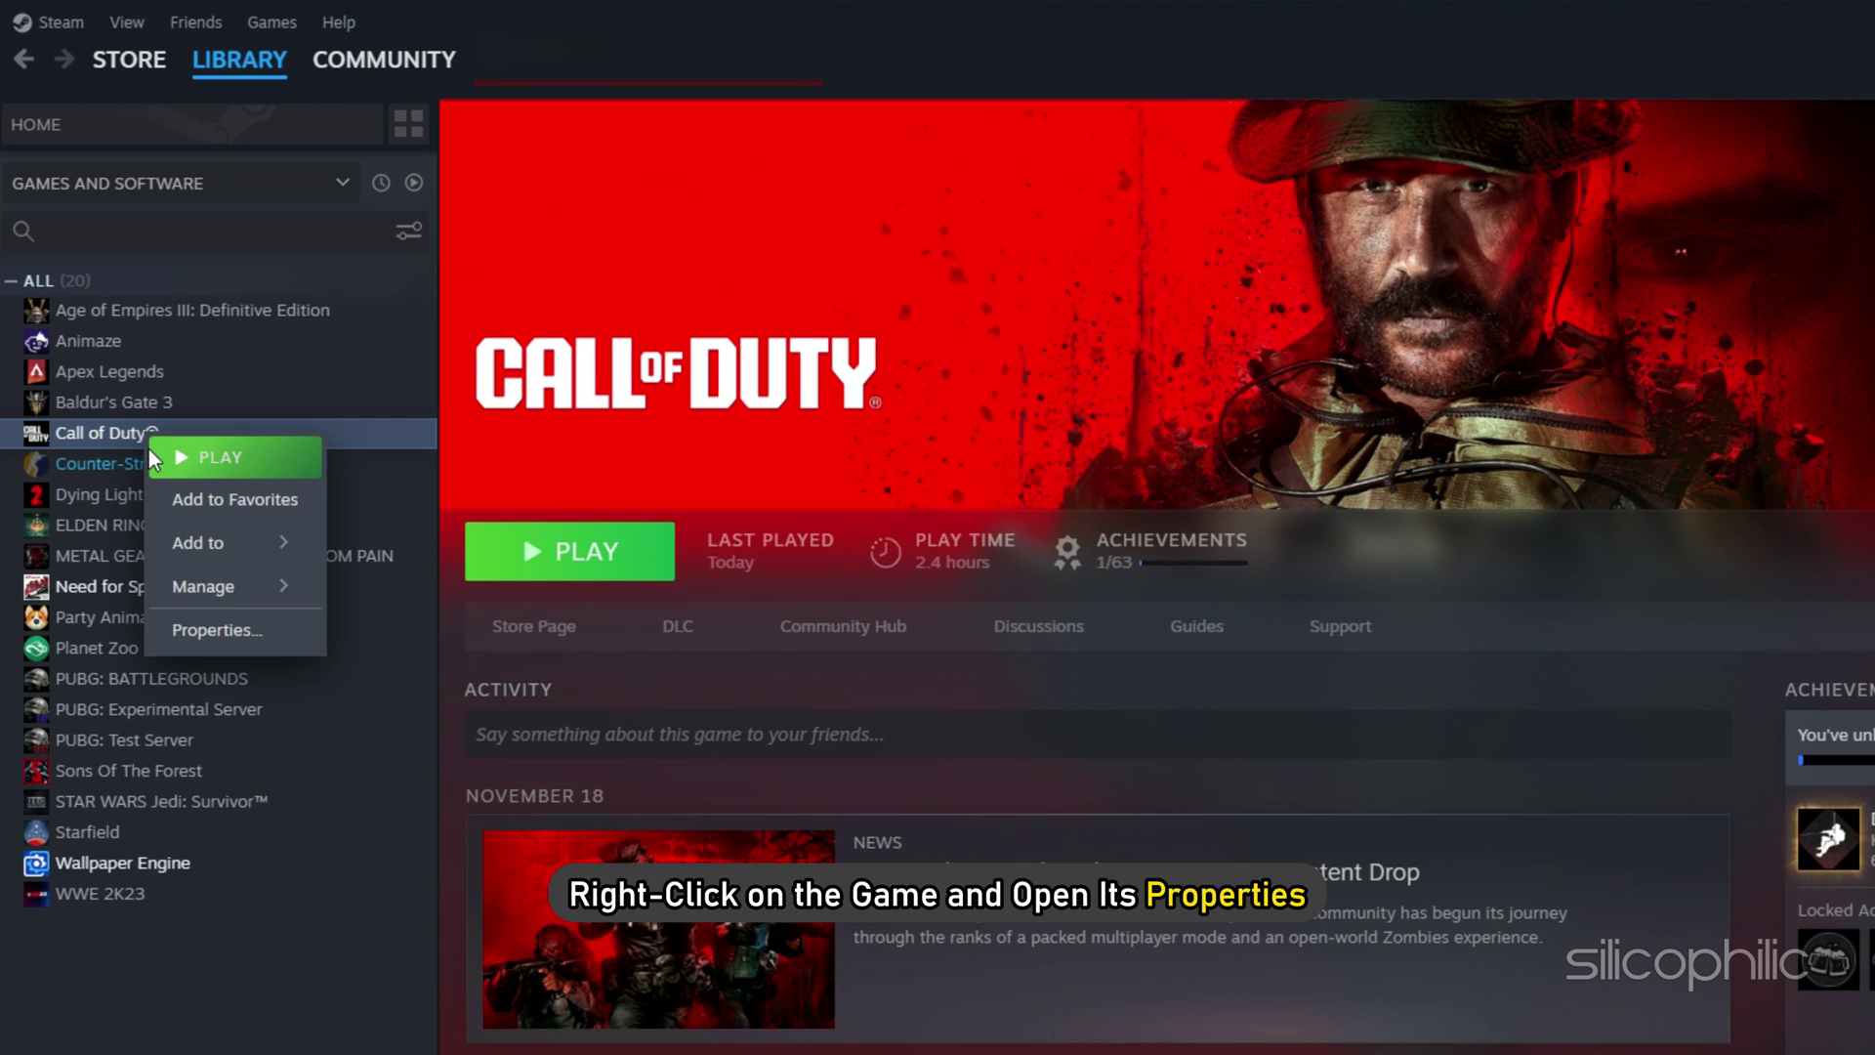
mouse_move(256, 591)
left_click(256, 635)
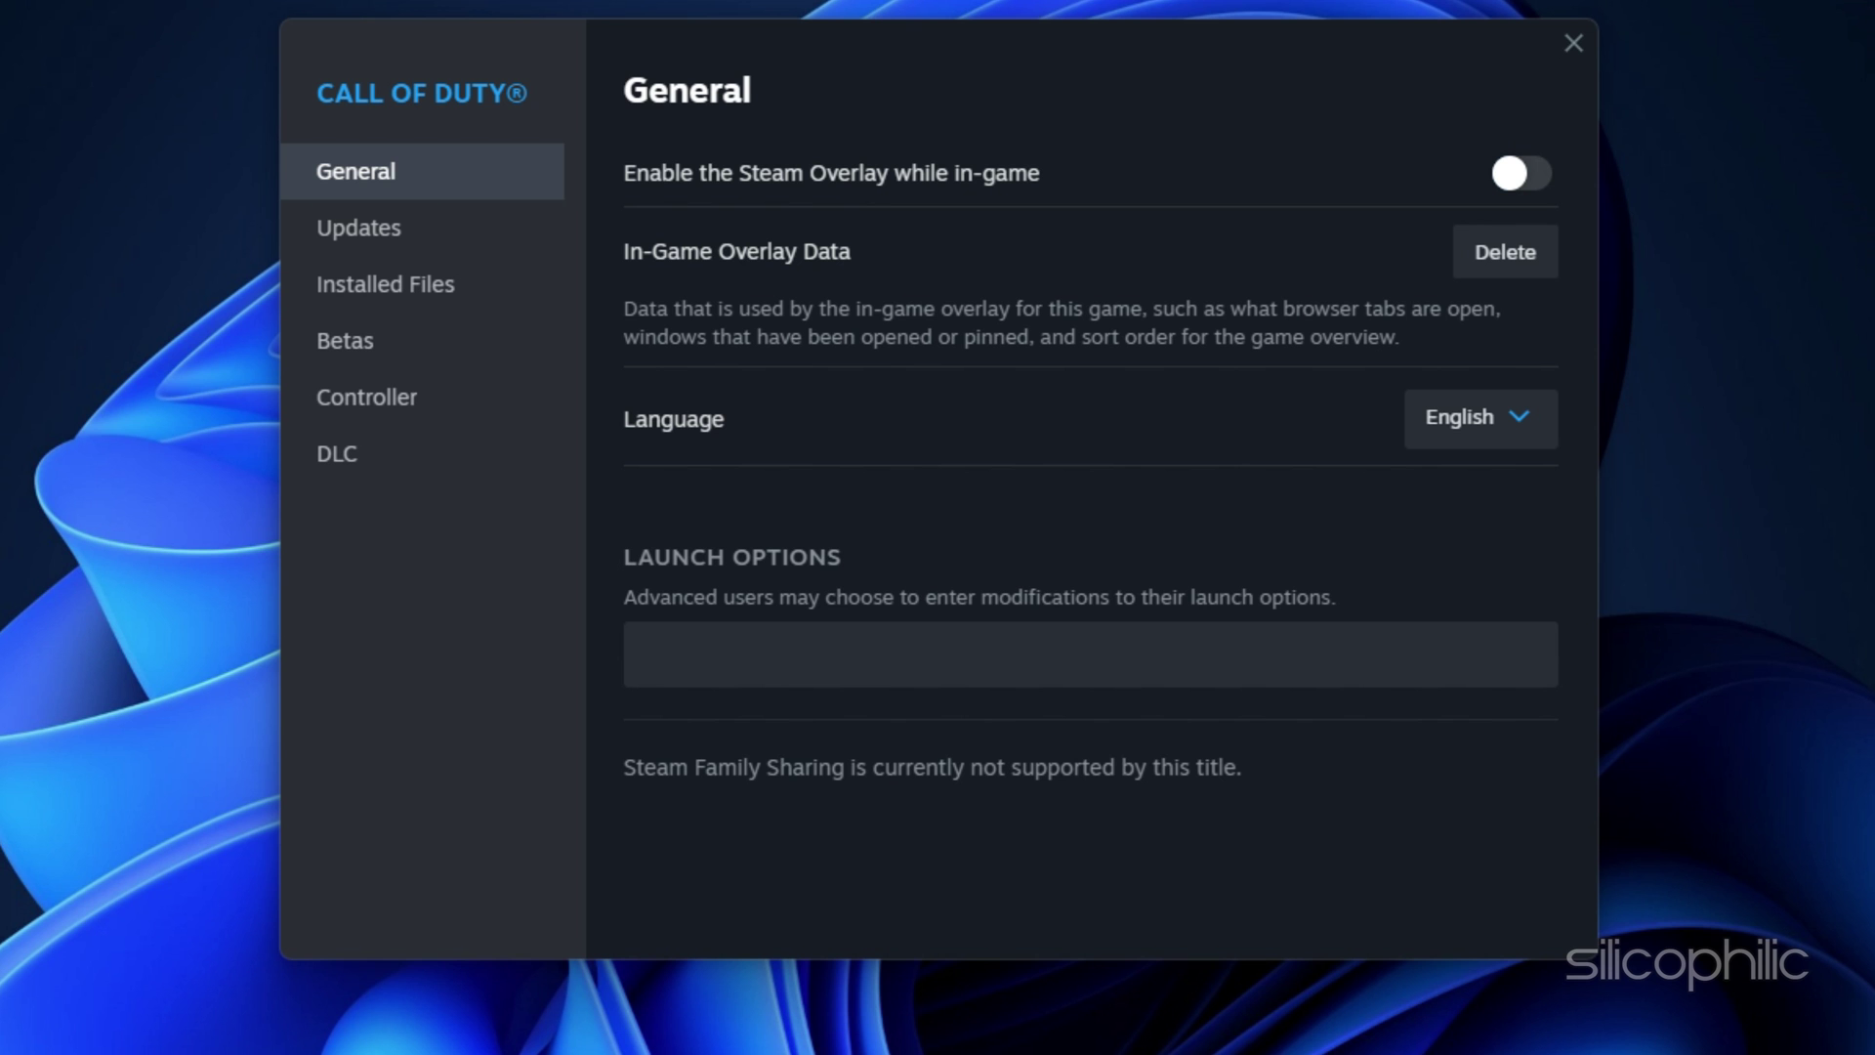
left_click(1386, 627)
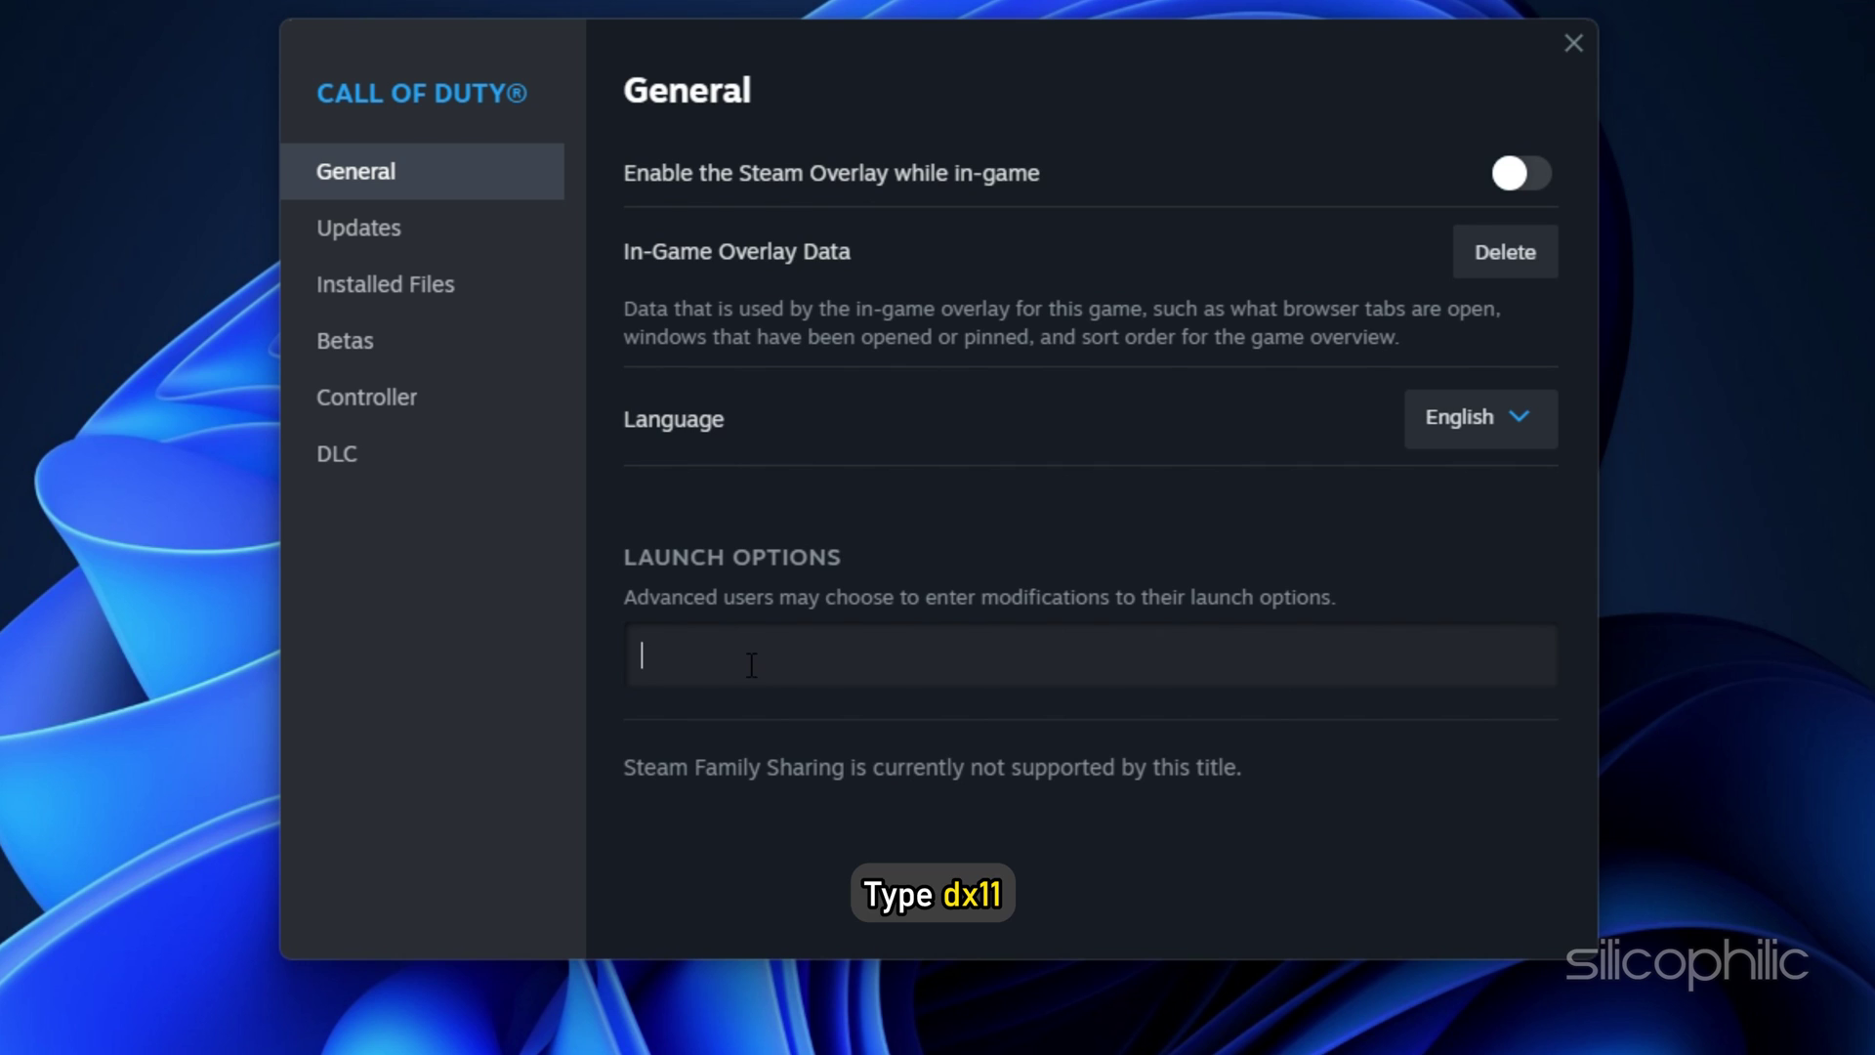
type("dx11")
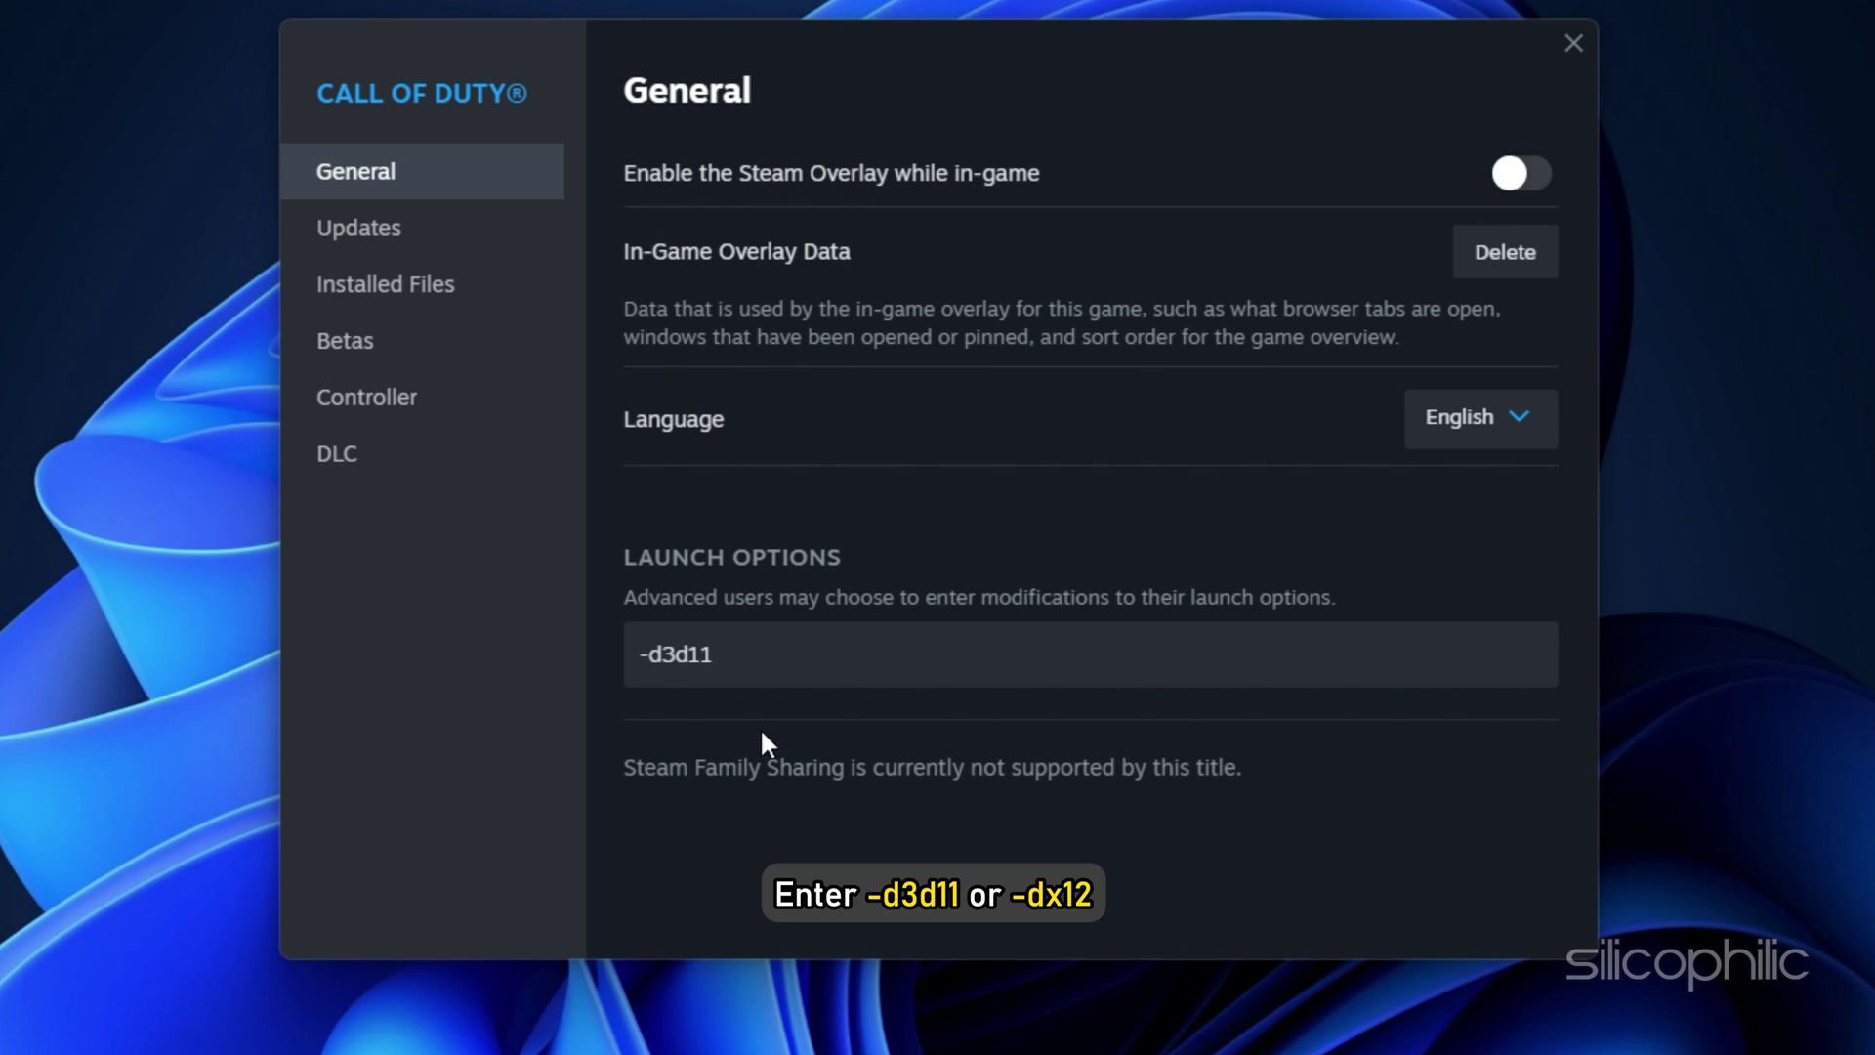
key("ctrl+a")
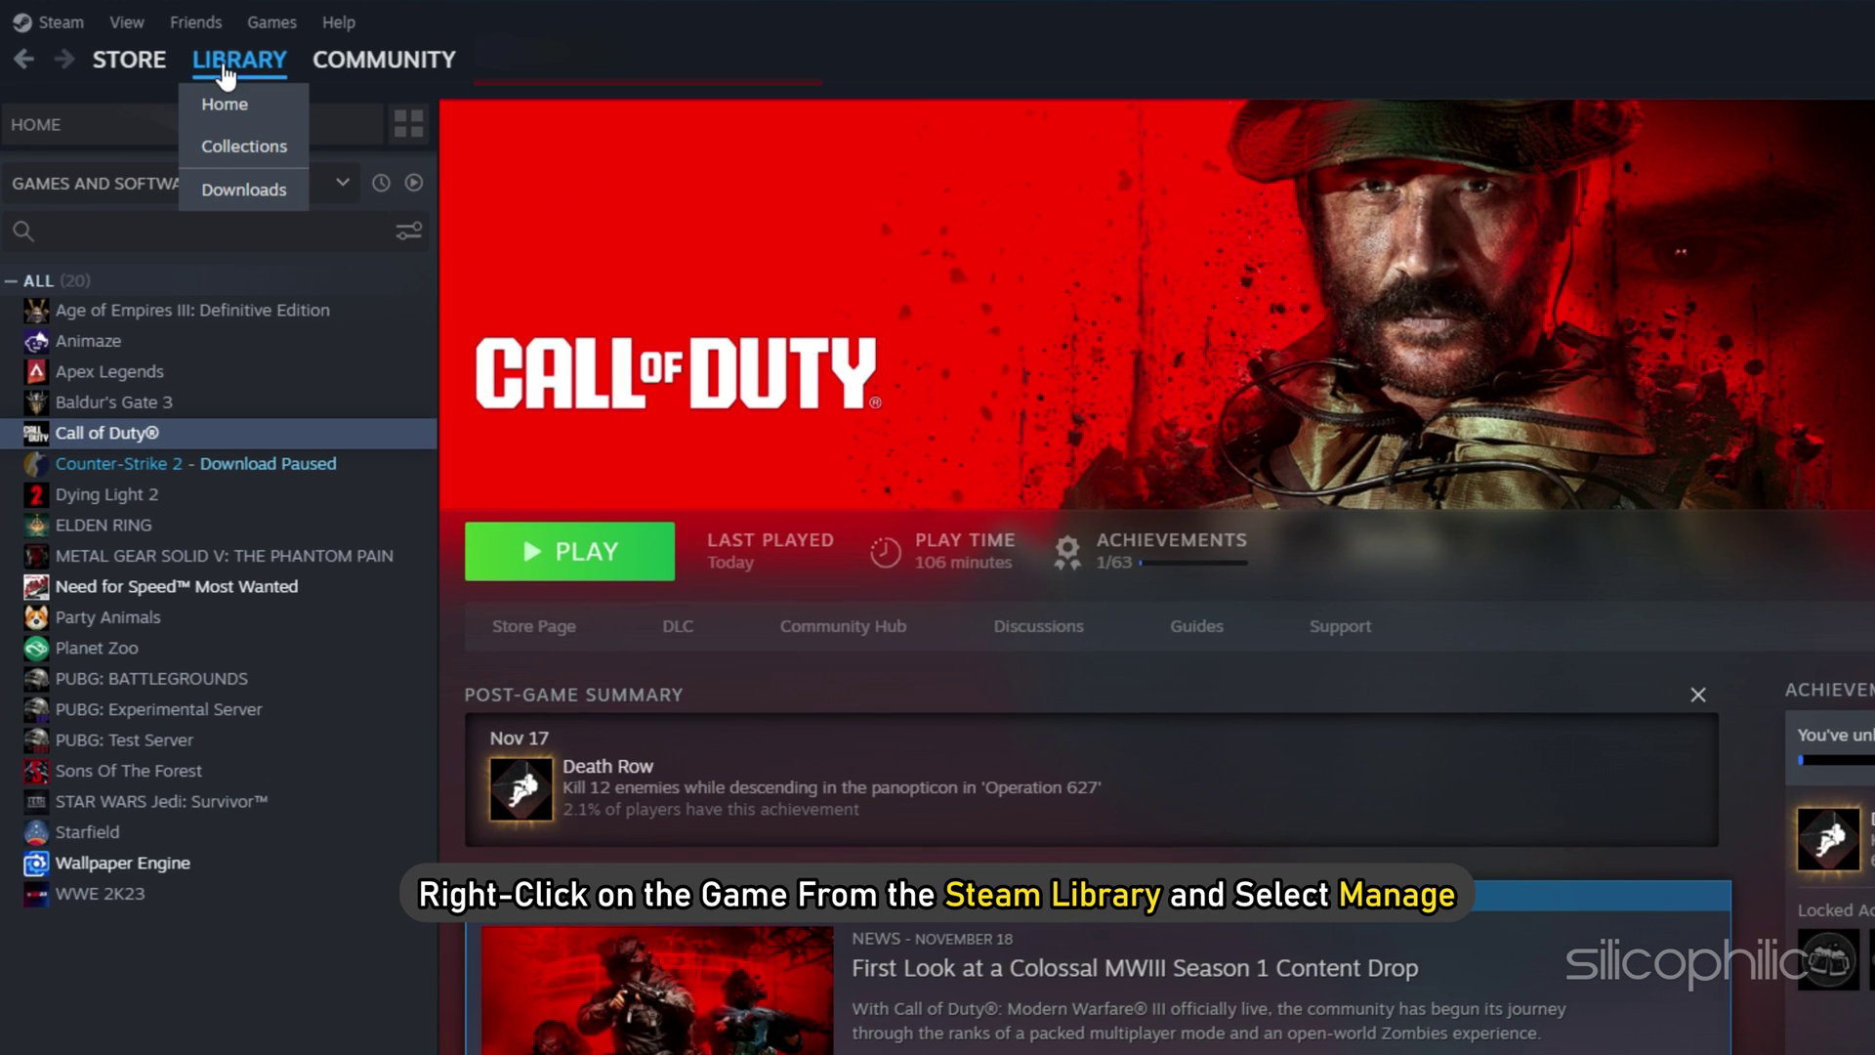
Browse Call of Duty's local files and set the cod executable to run as administrator
left_click(228, 68)
right_click(98, 432)
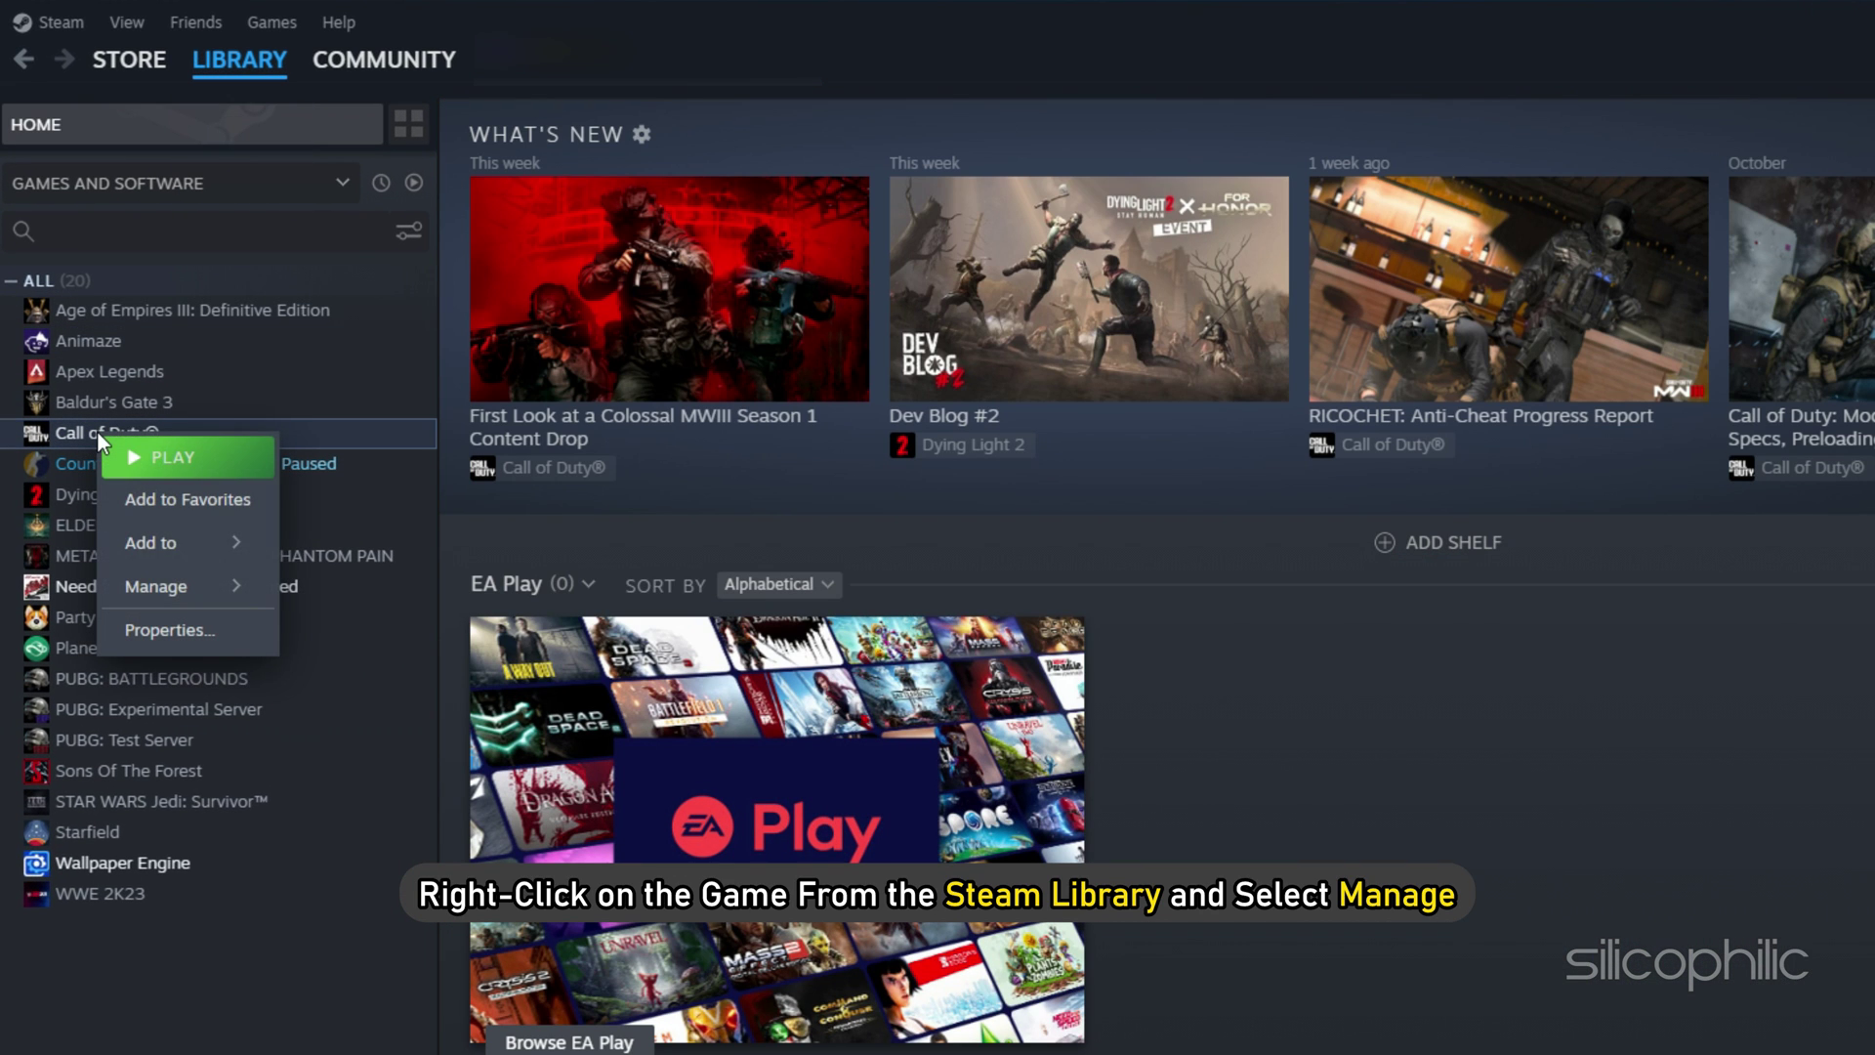
mouse_move(148, 587)
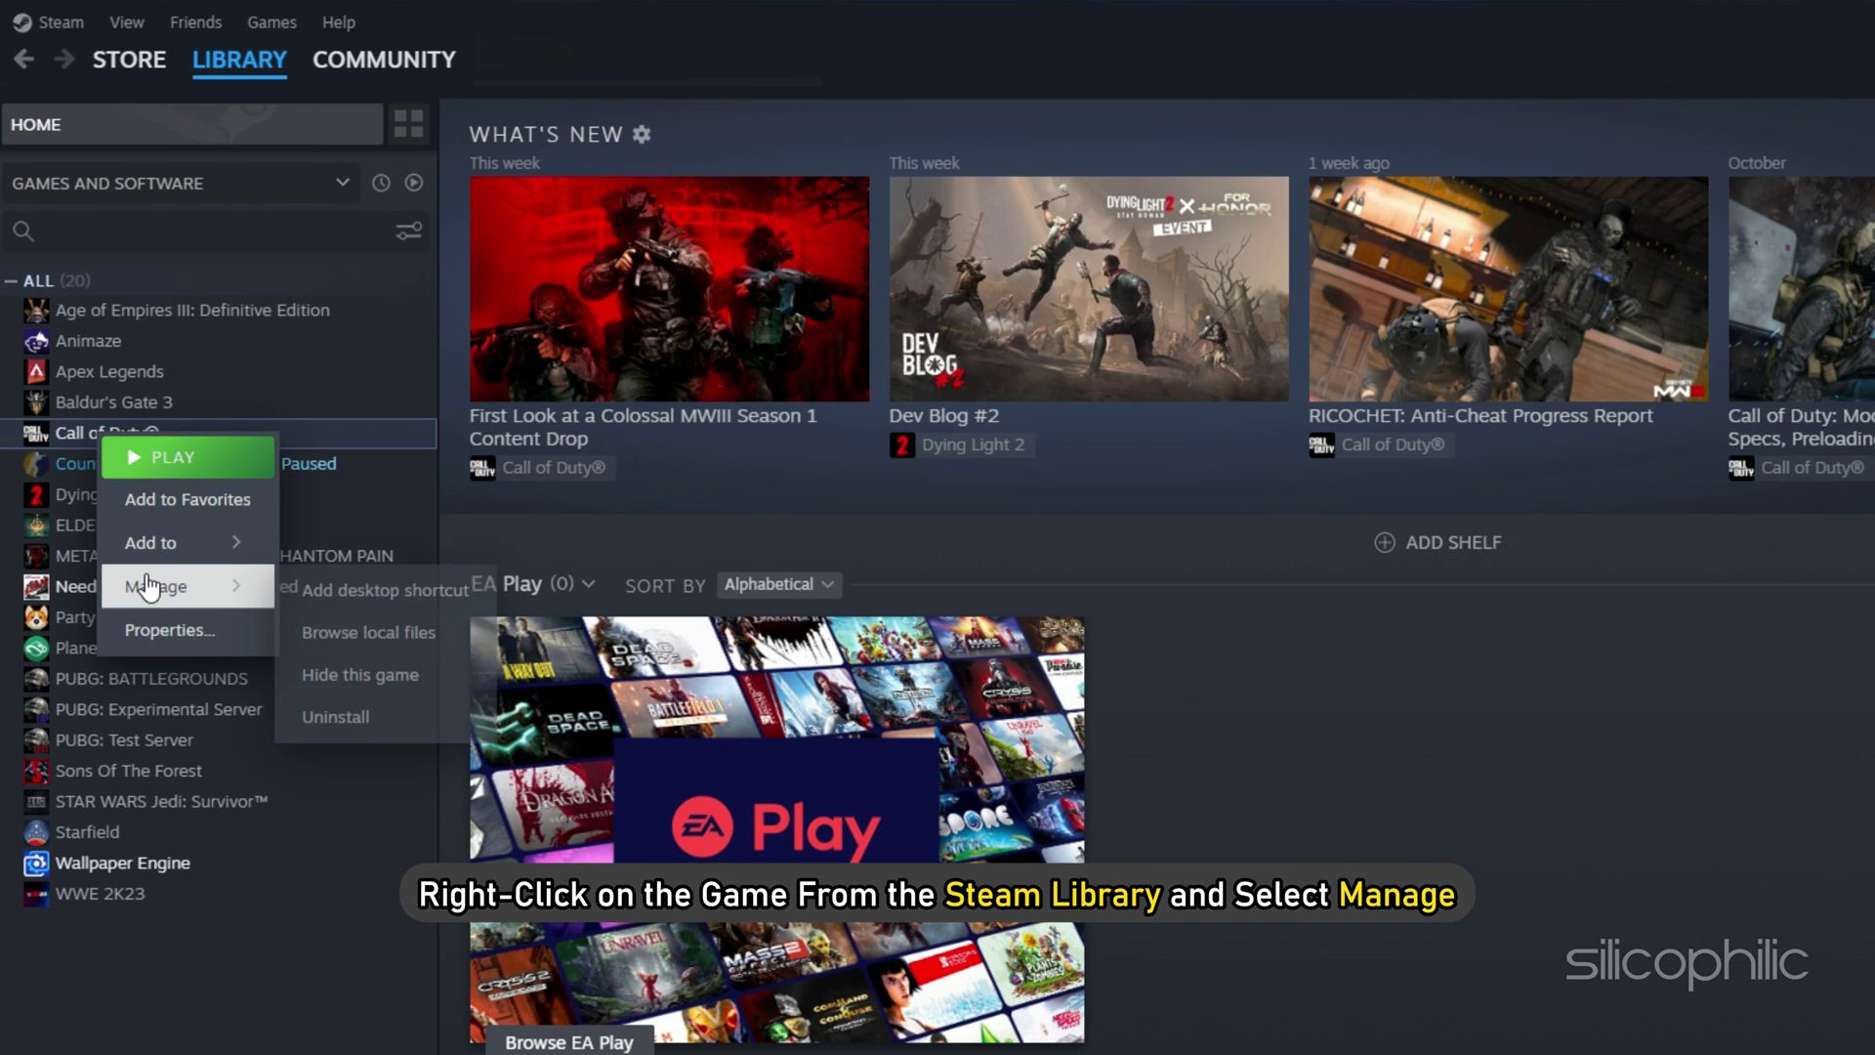
left_click(363, 636)
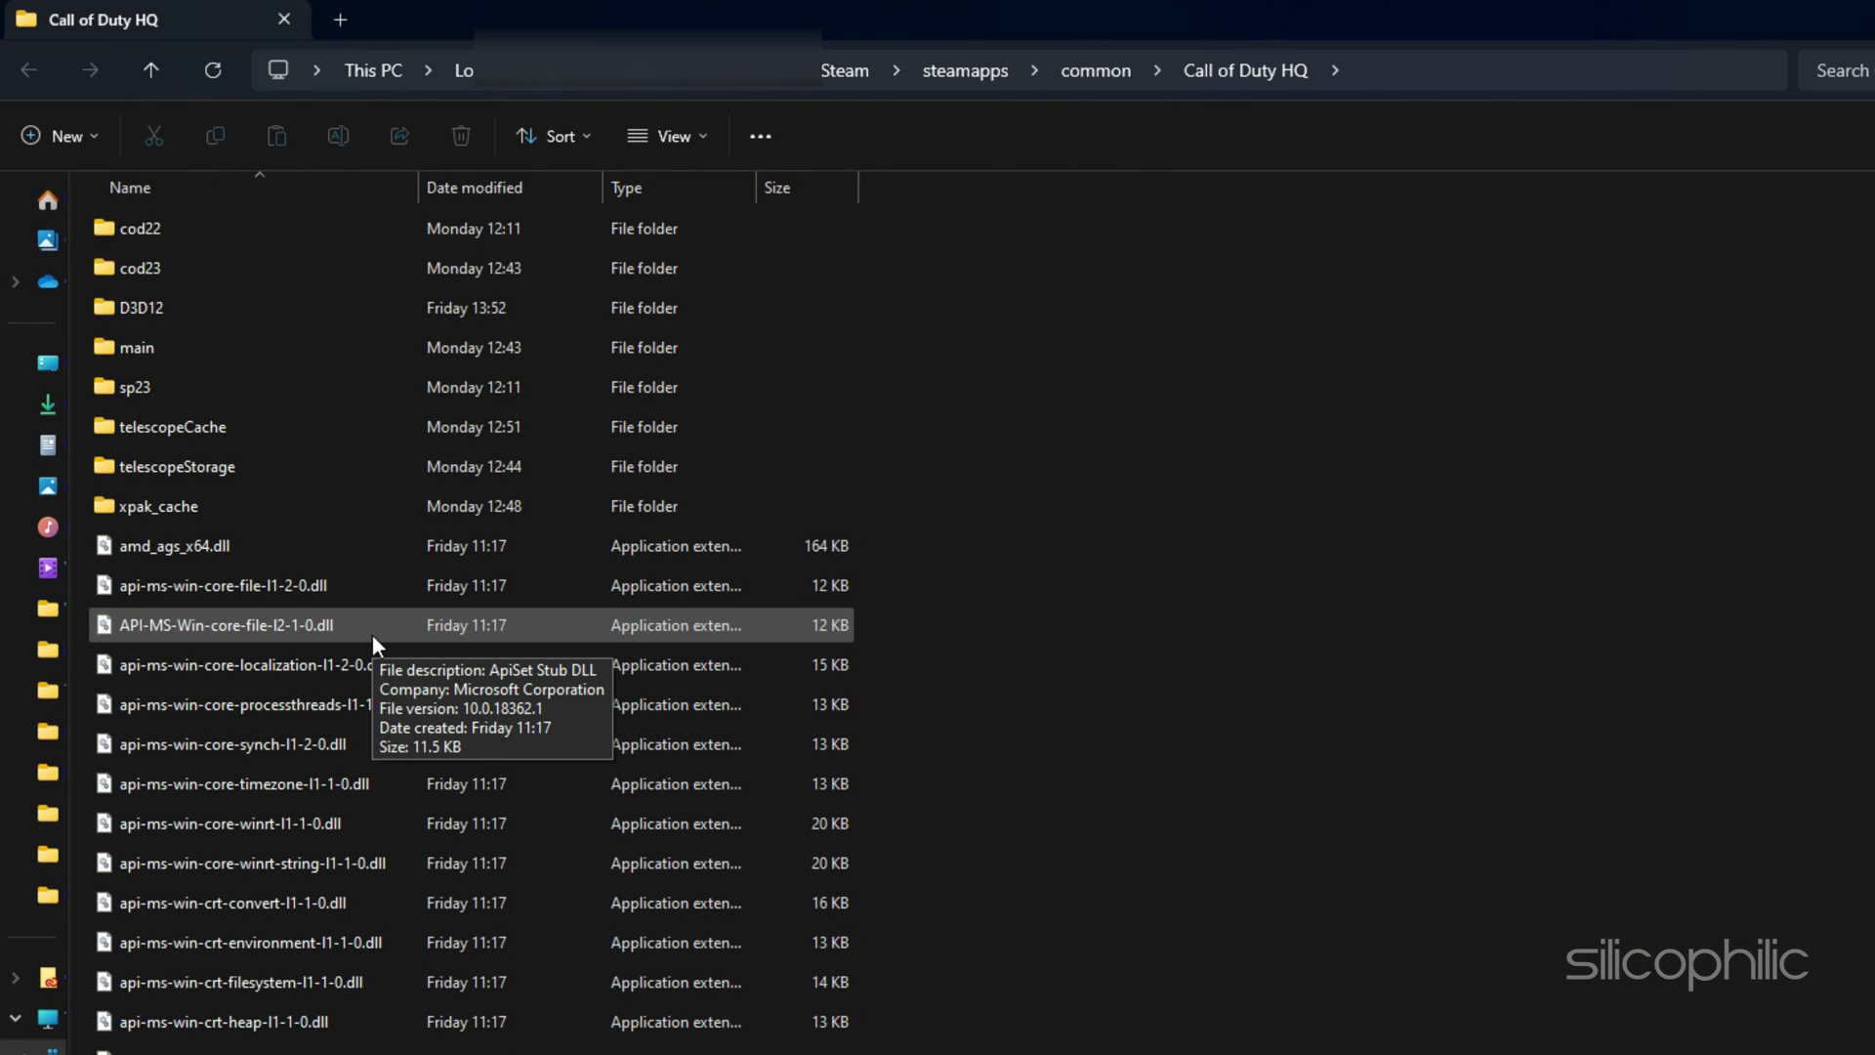
scroll(291, 865, "down", 8)
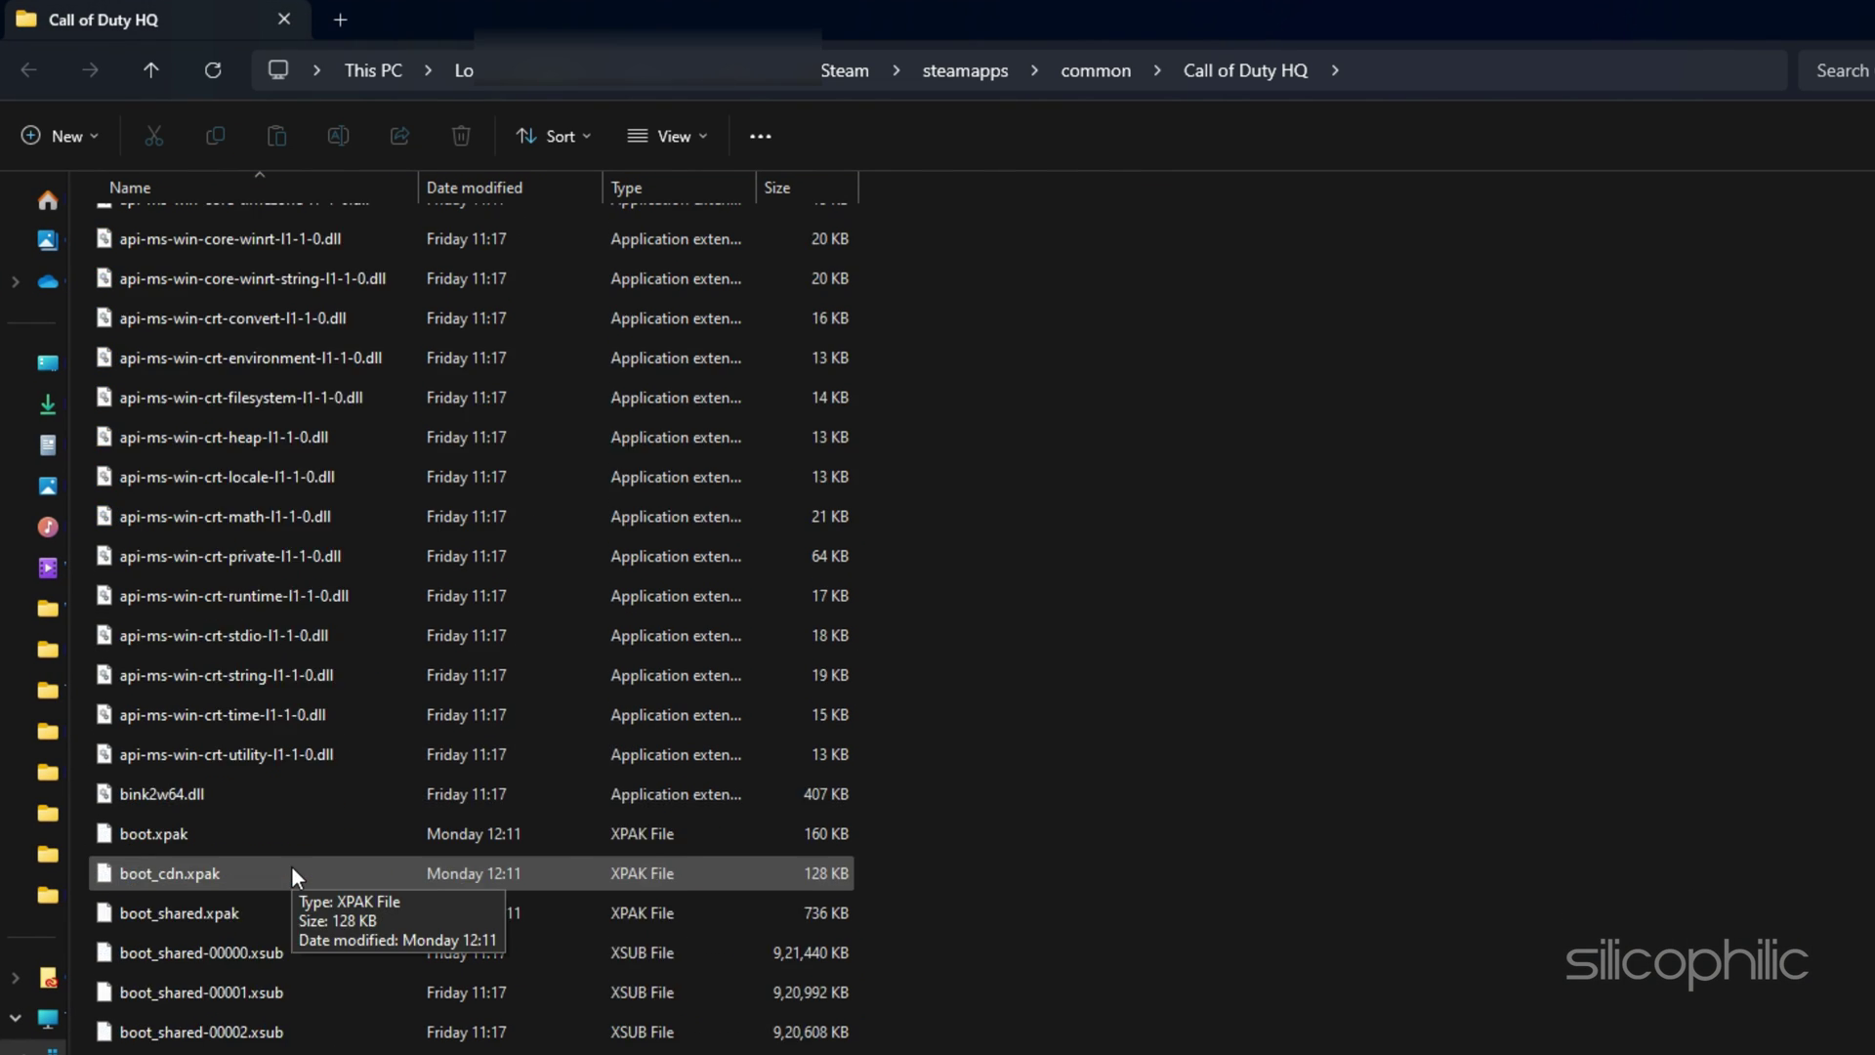
right_click(113, 334)
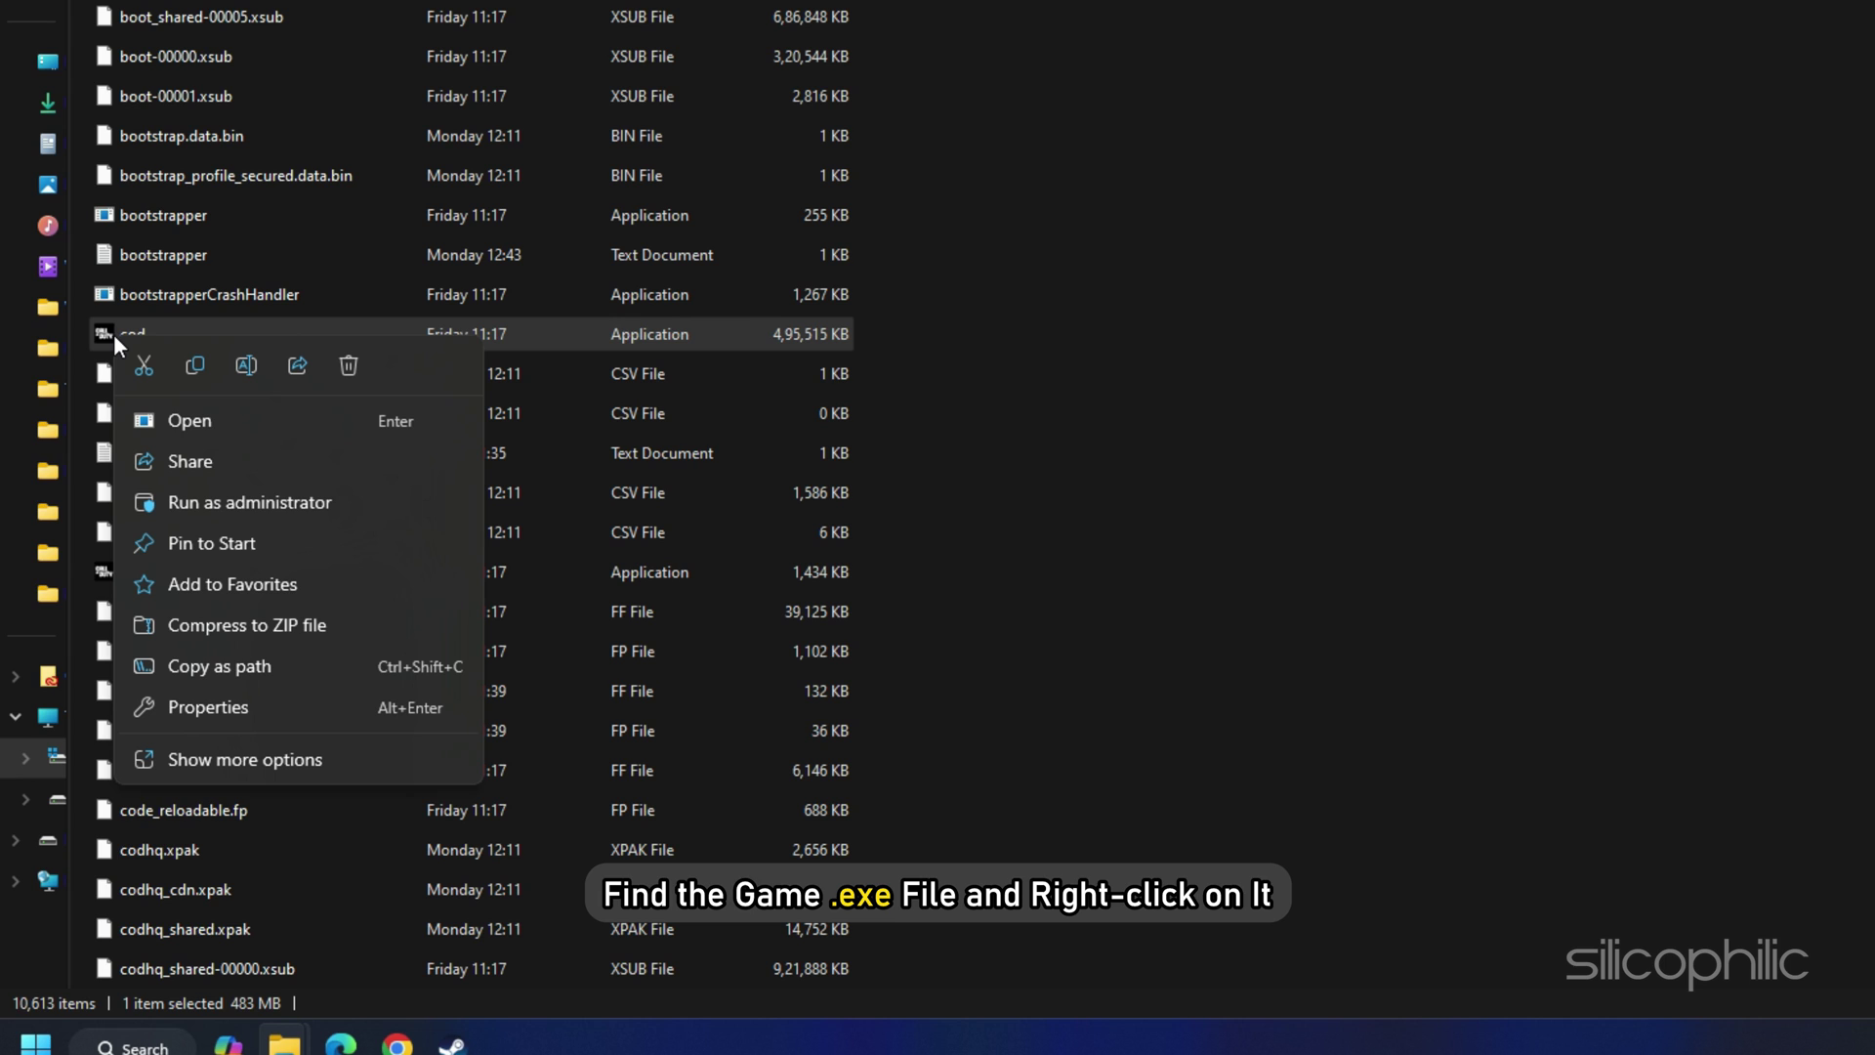
left_click(208, 708)
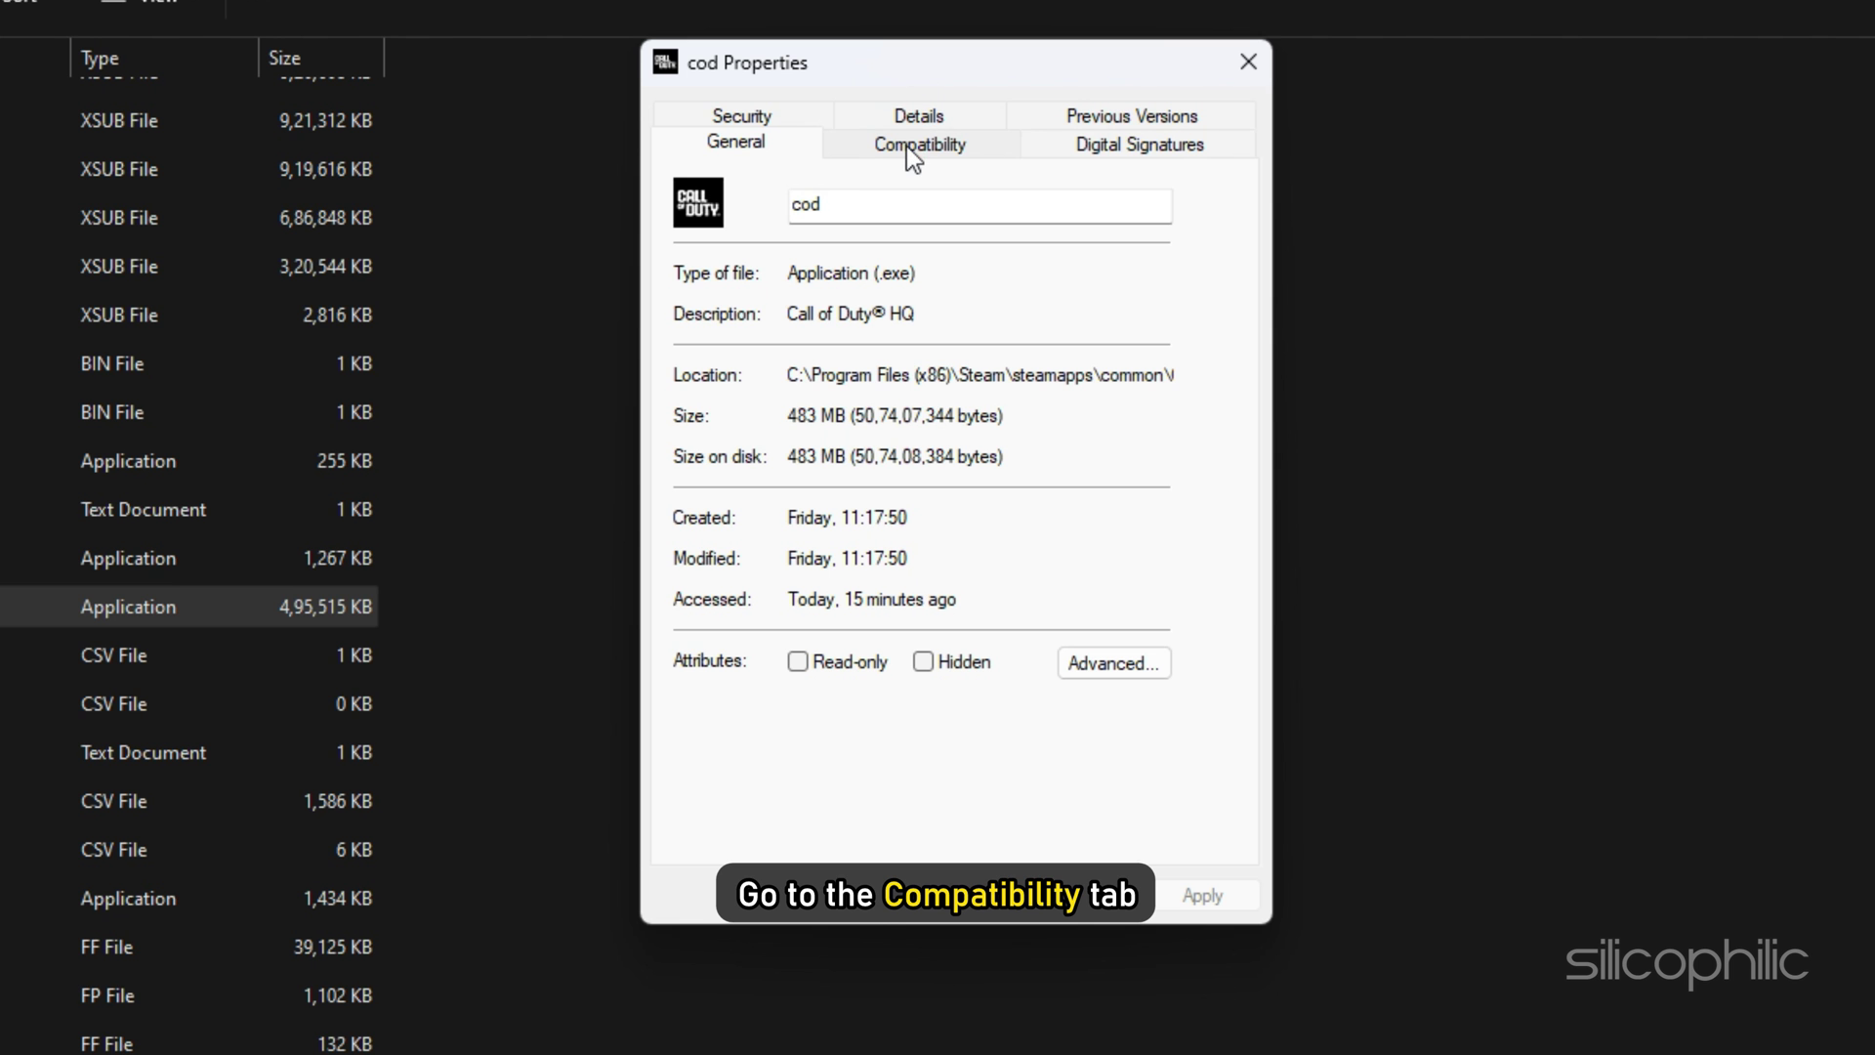
left_click(906, 147)
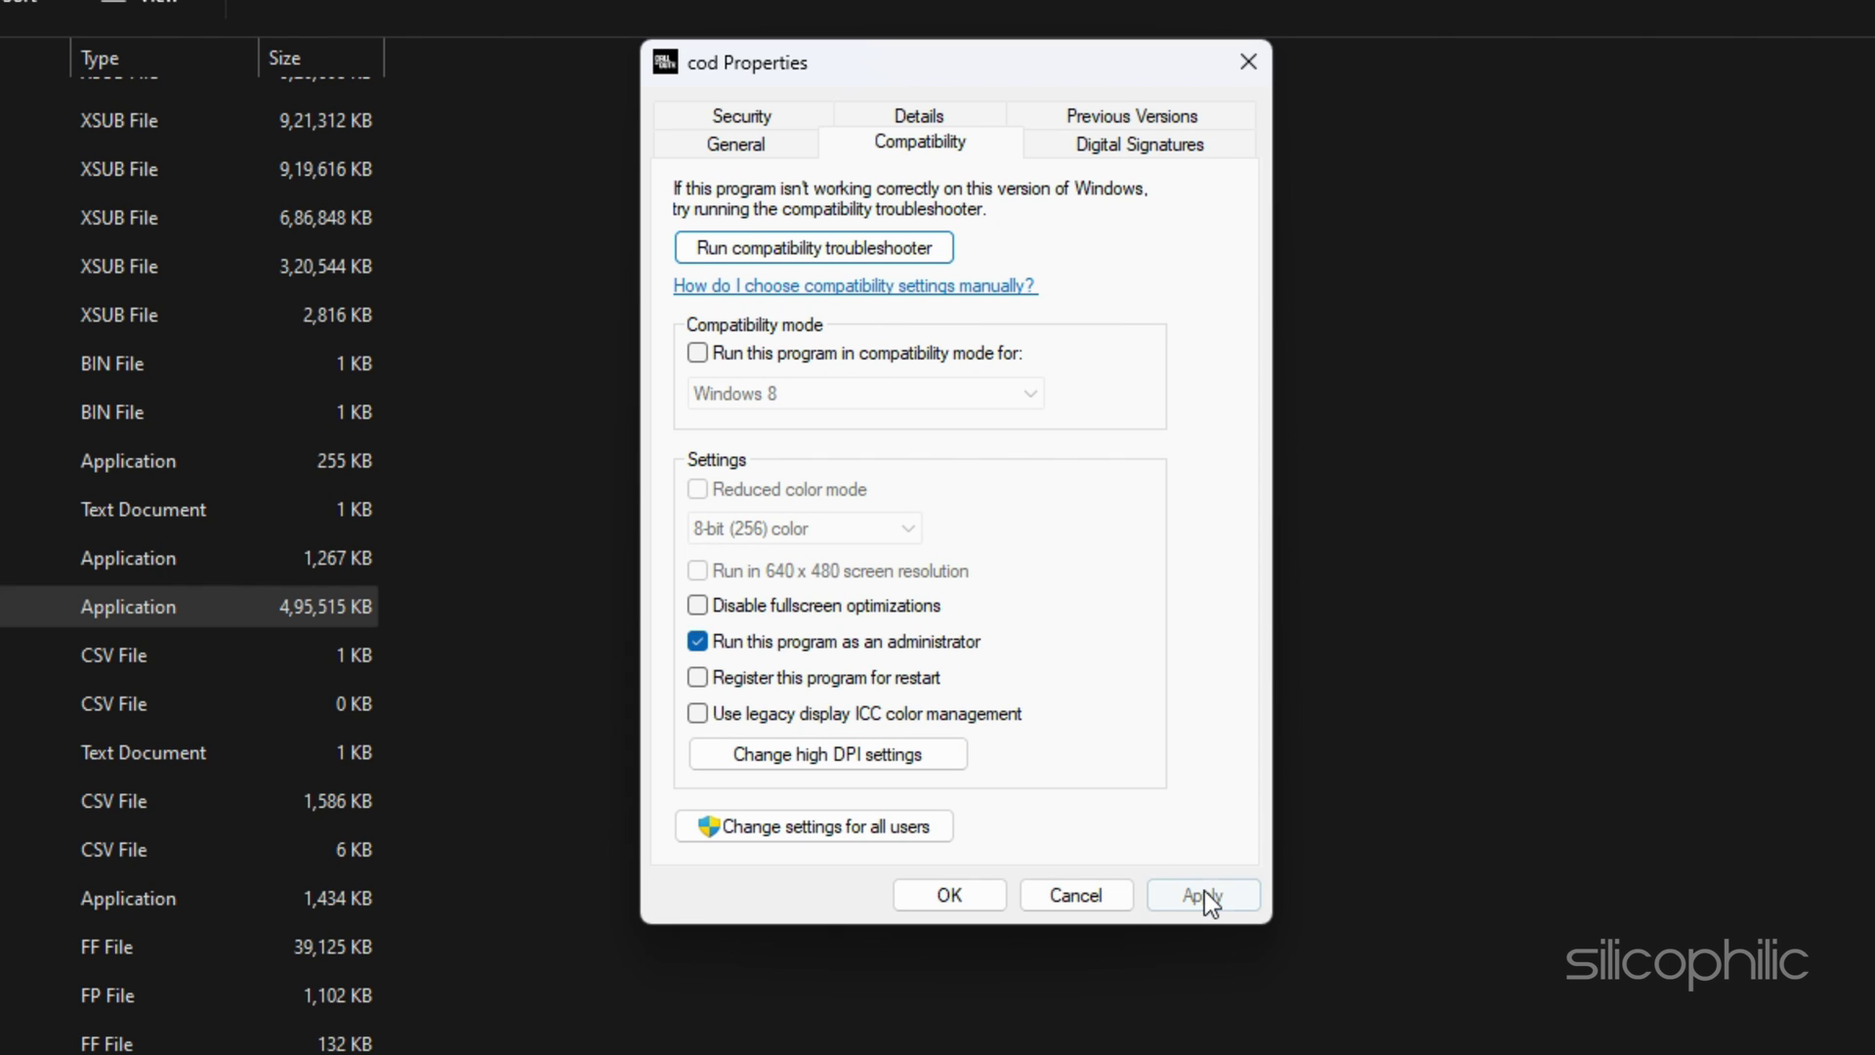
left_click(962, 897)
Go into the sp23 folder and bring up sp23-cod's properties
scroll(436, 635, "up", 9)
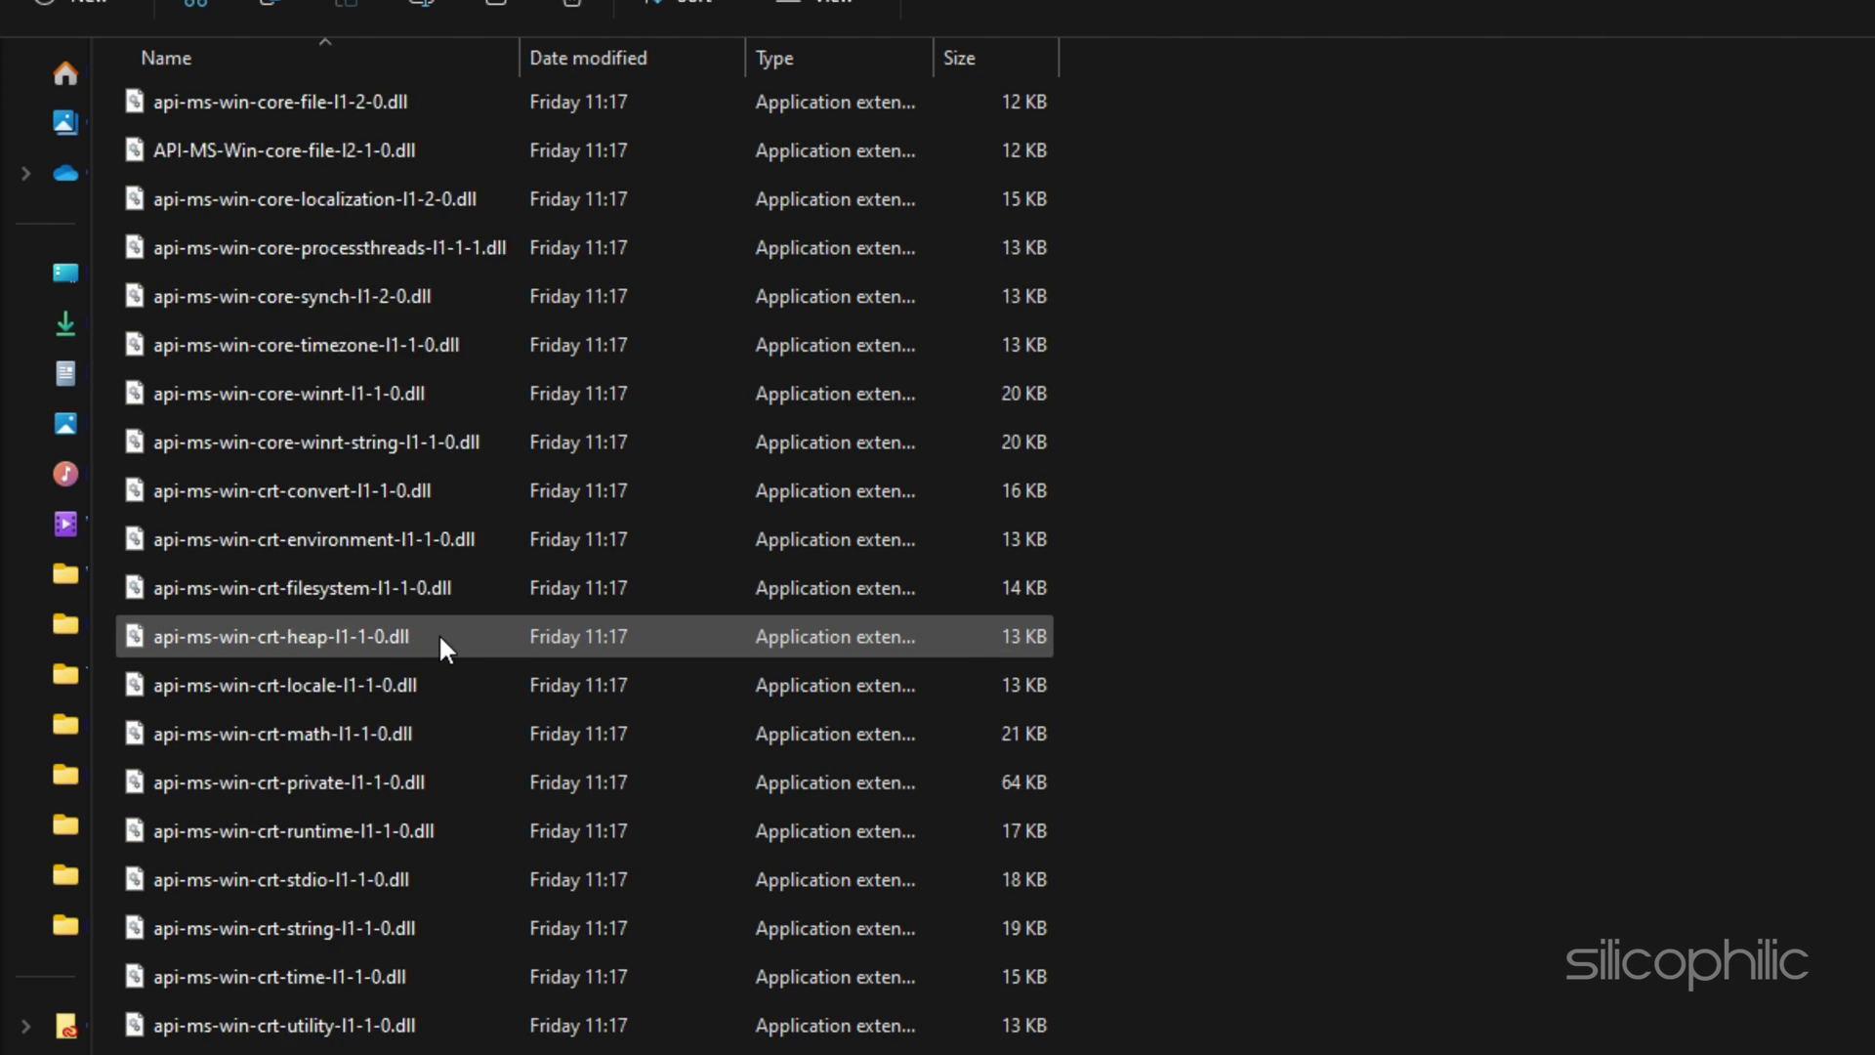
scroll(438, 633, "up", 3)
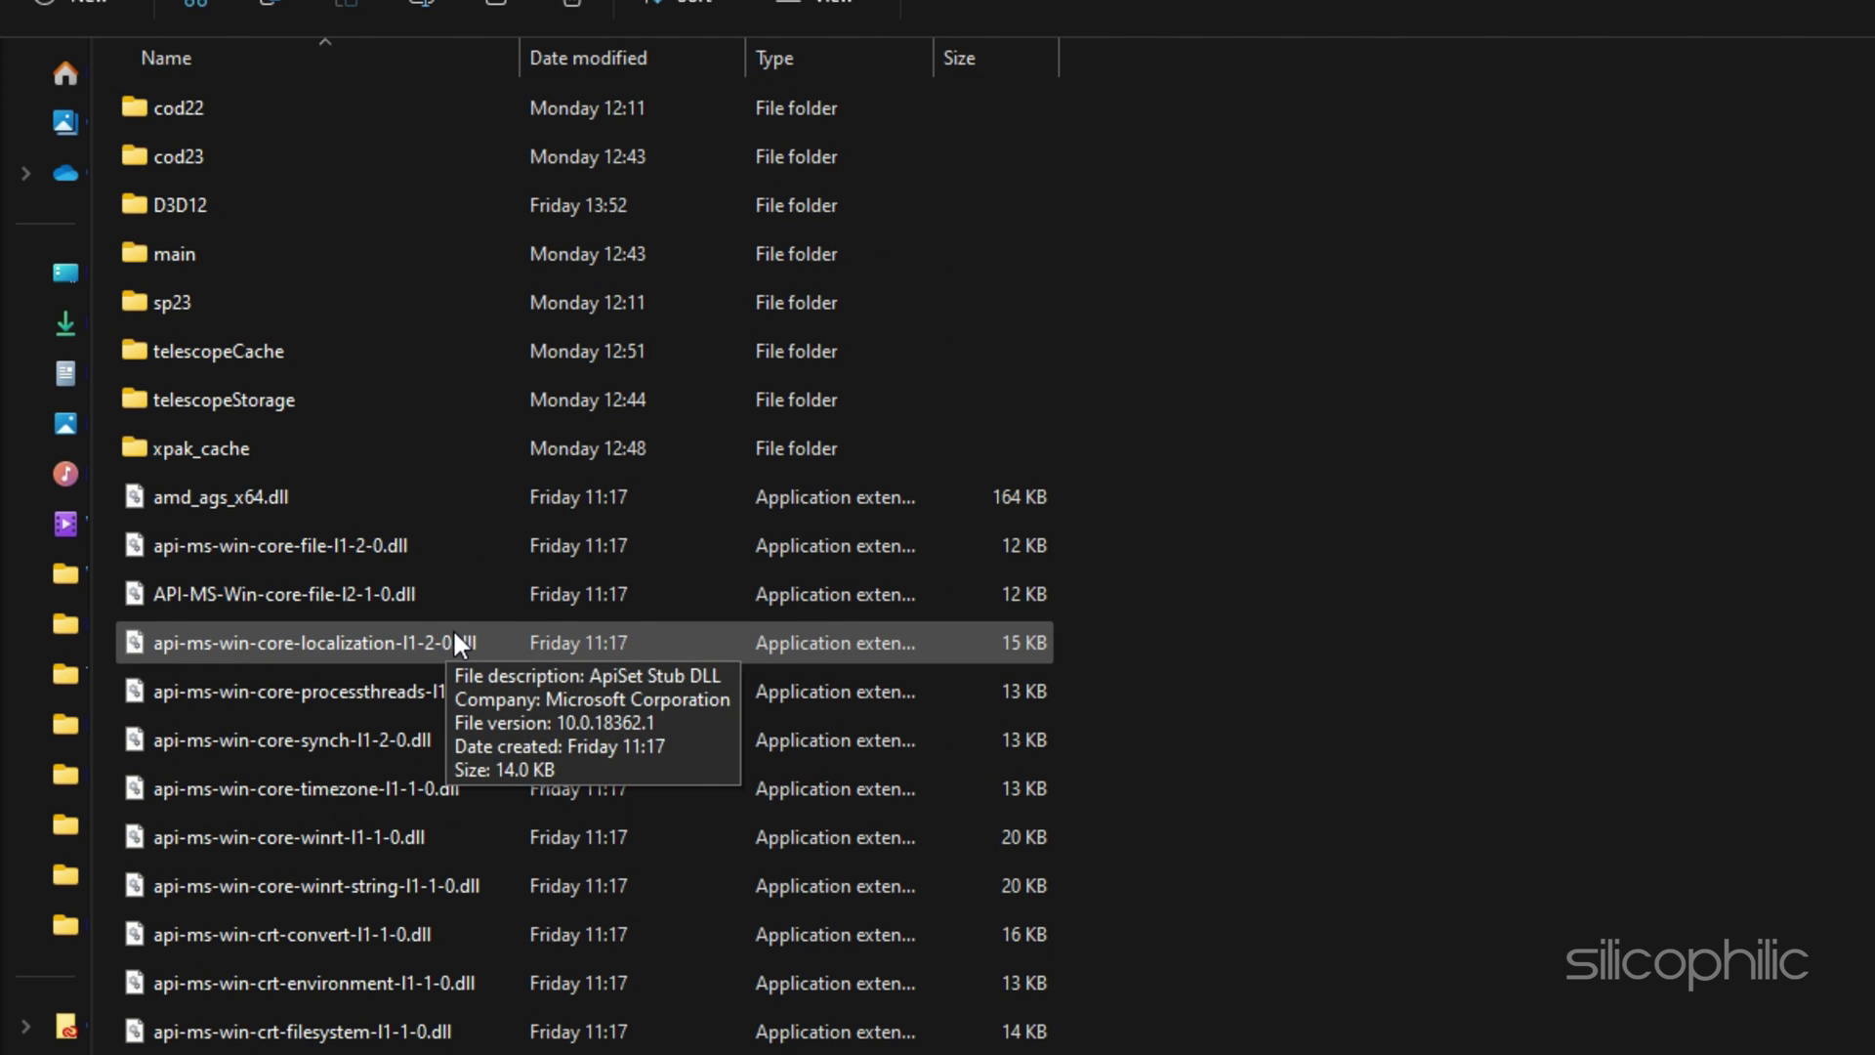
double_click(141, 301)
scroll(390, 743, "down", 10)
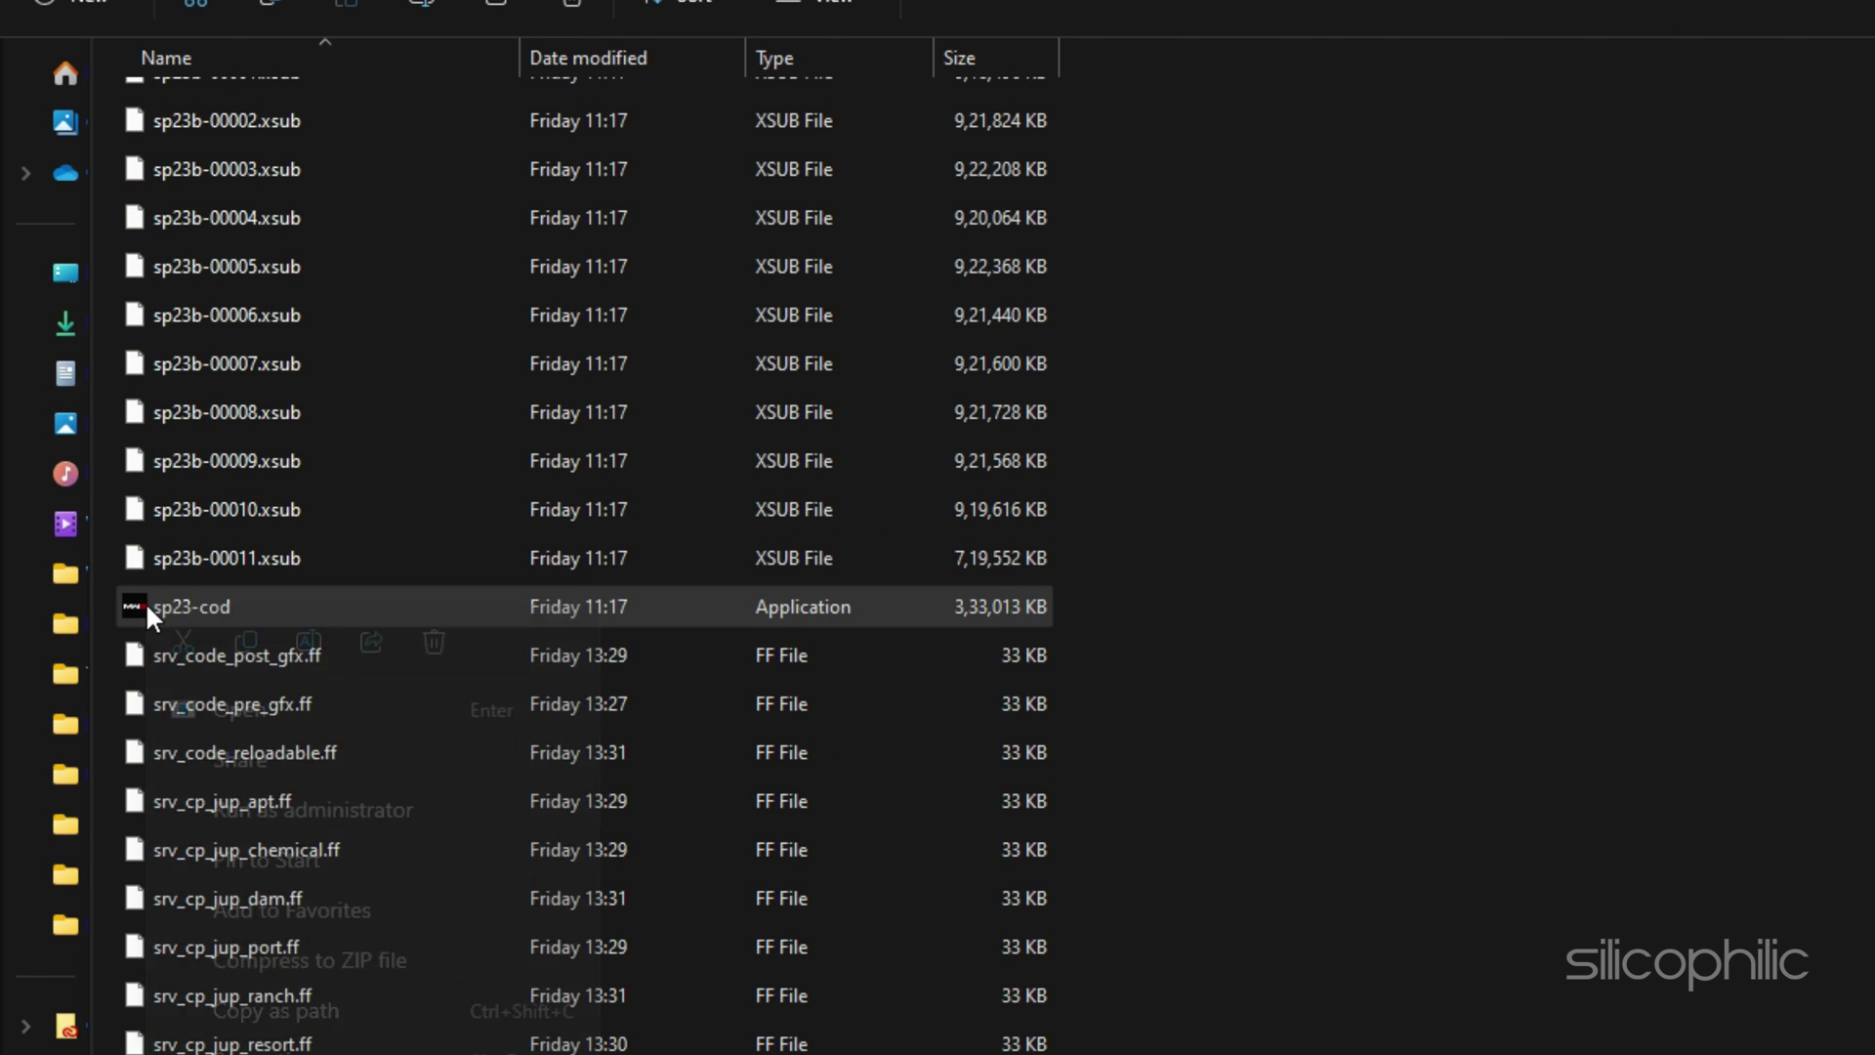
right_click(144, 604)
left_click(266, 770)
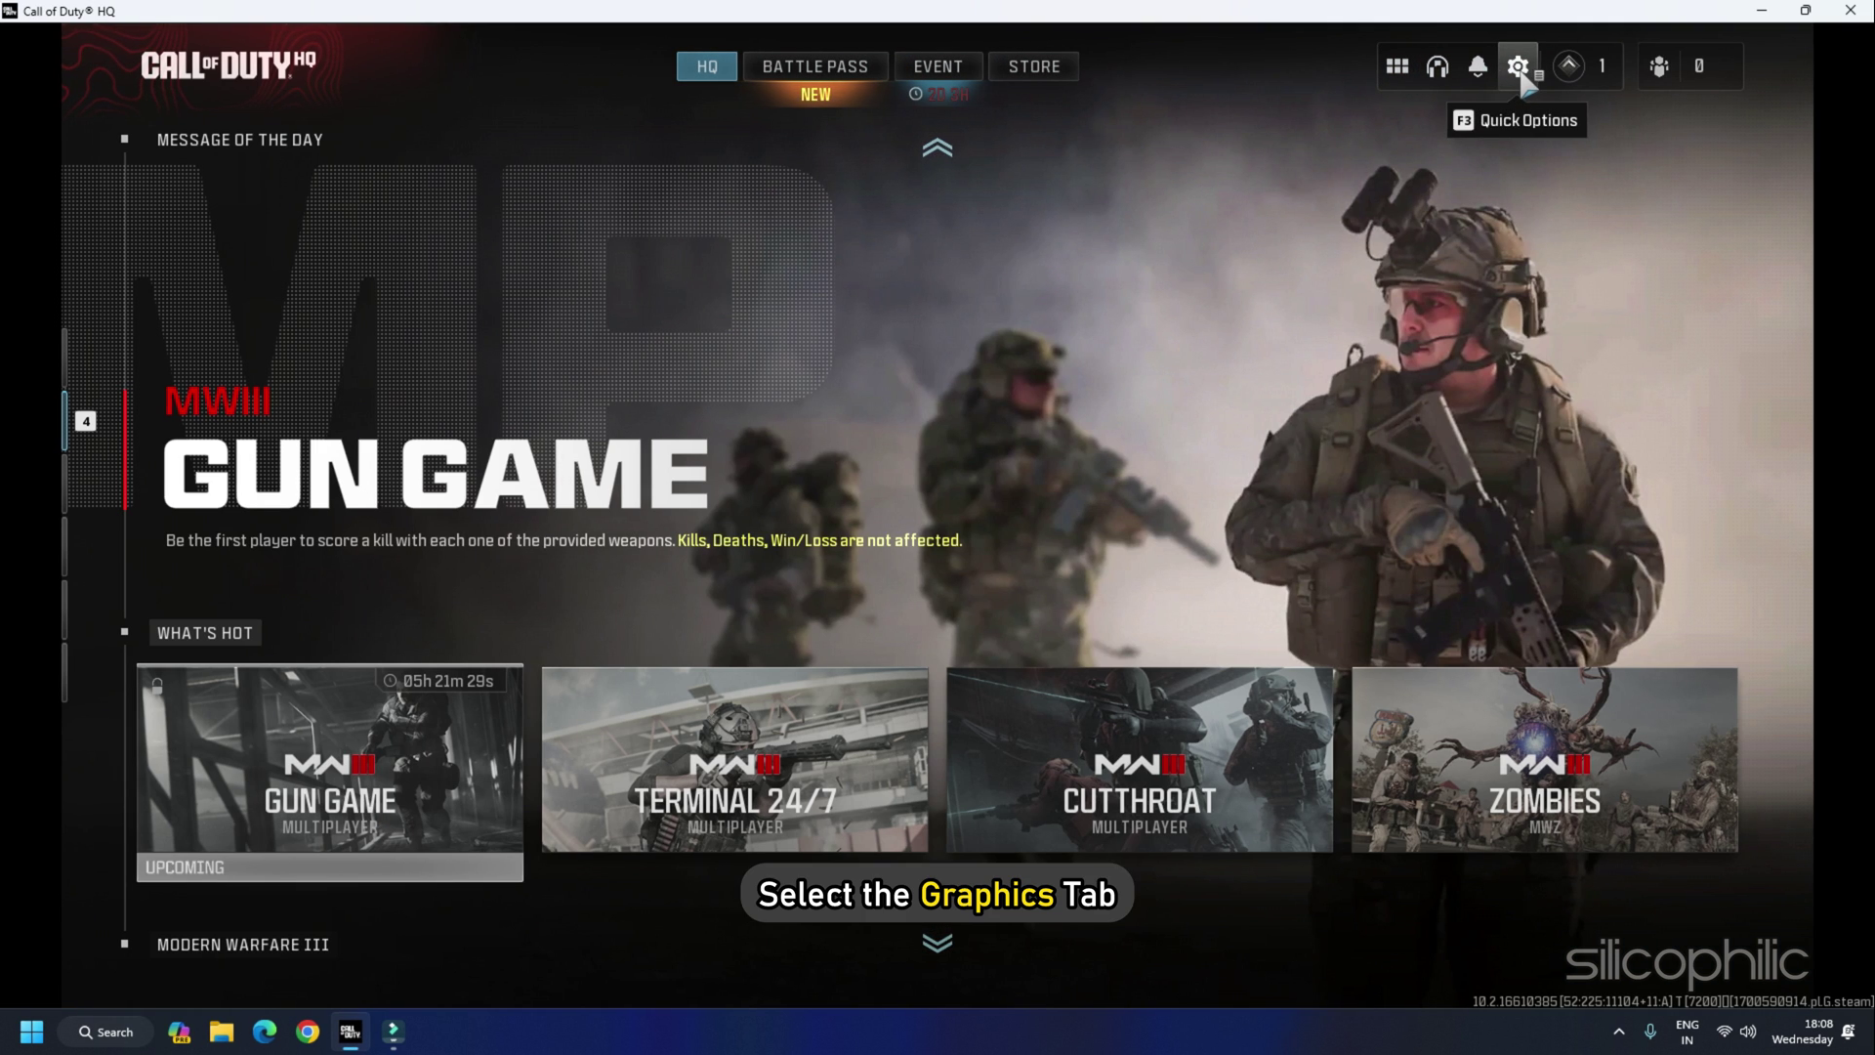
Set Call of Duty's graphics Display Mode to Windowed
left_click(1520, 67)
left_click(1438, 468)
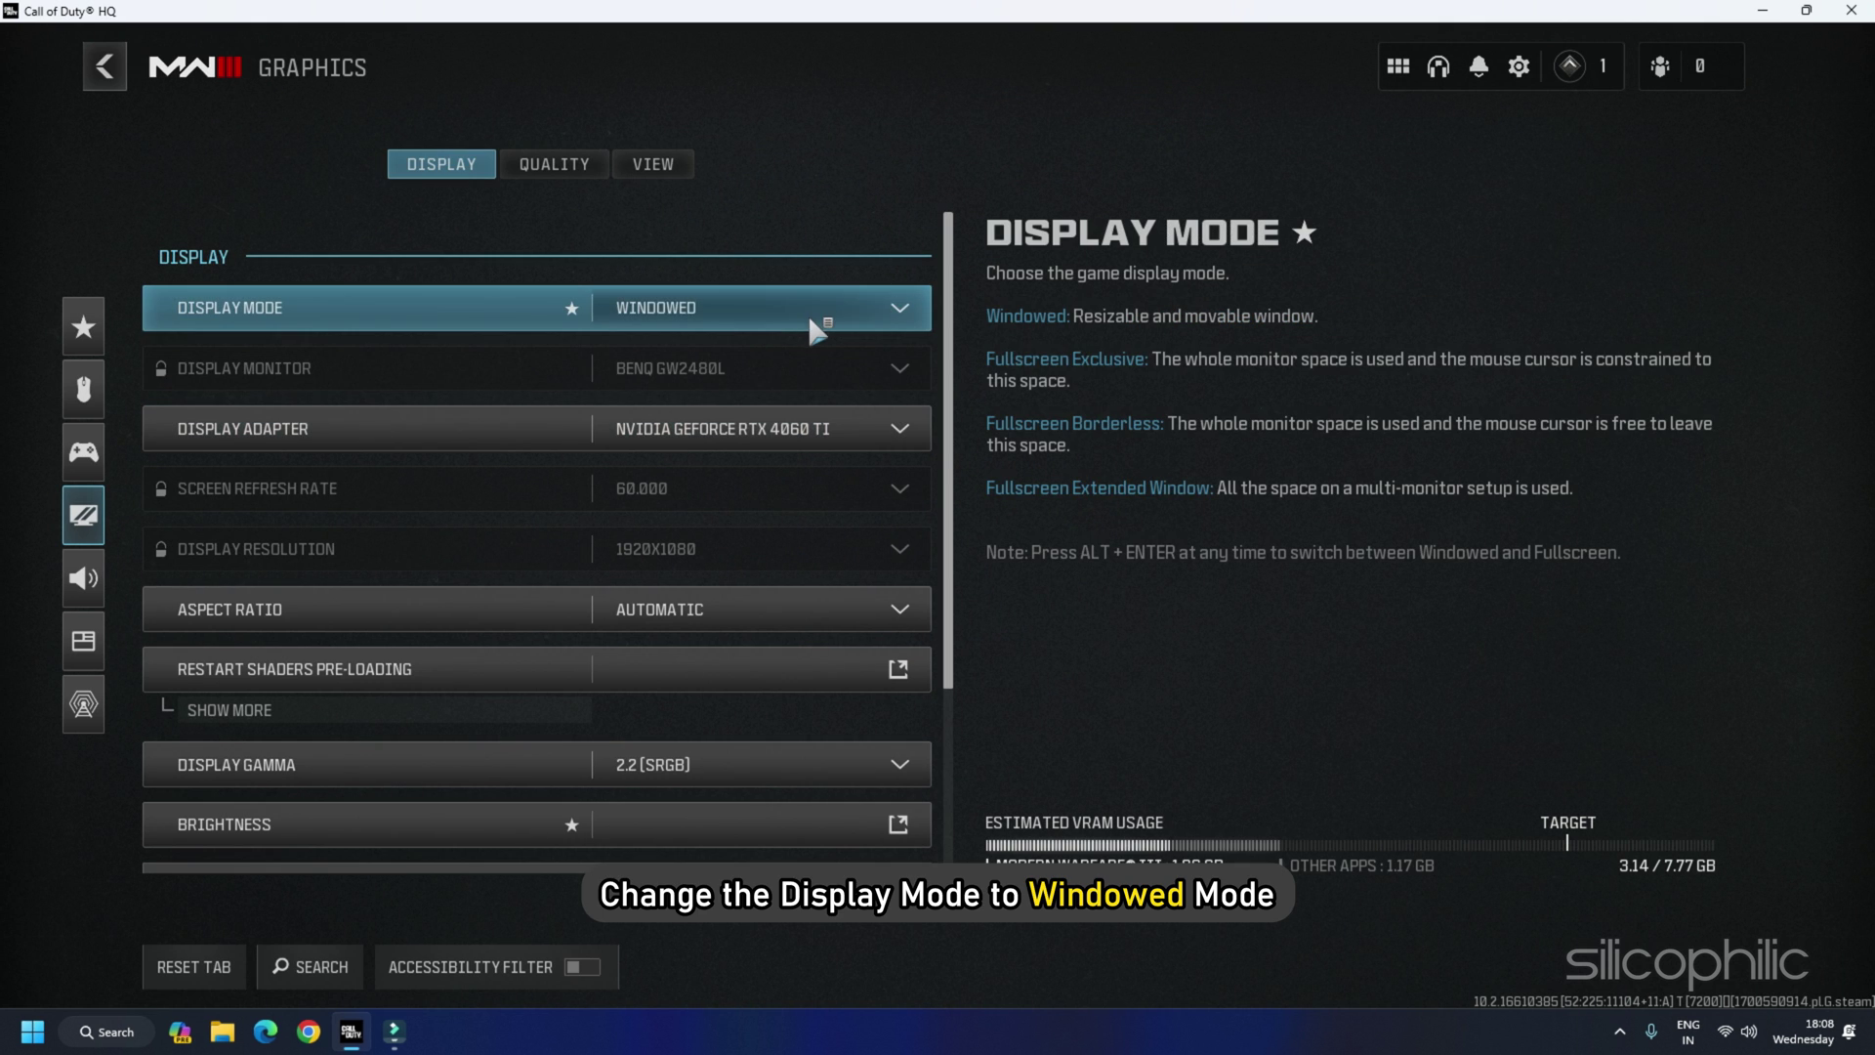
left_click(809, 319)
left_click(766, 378)
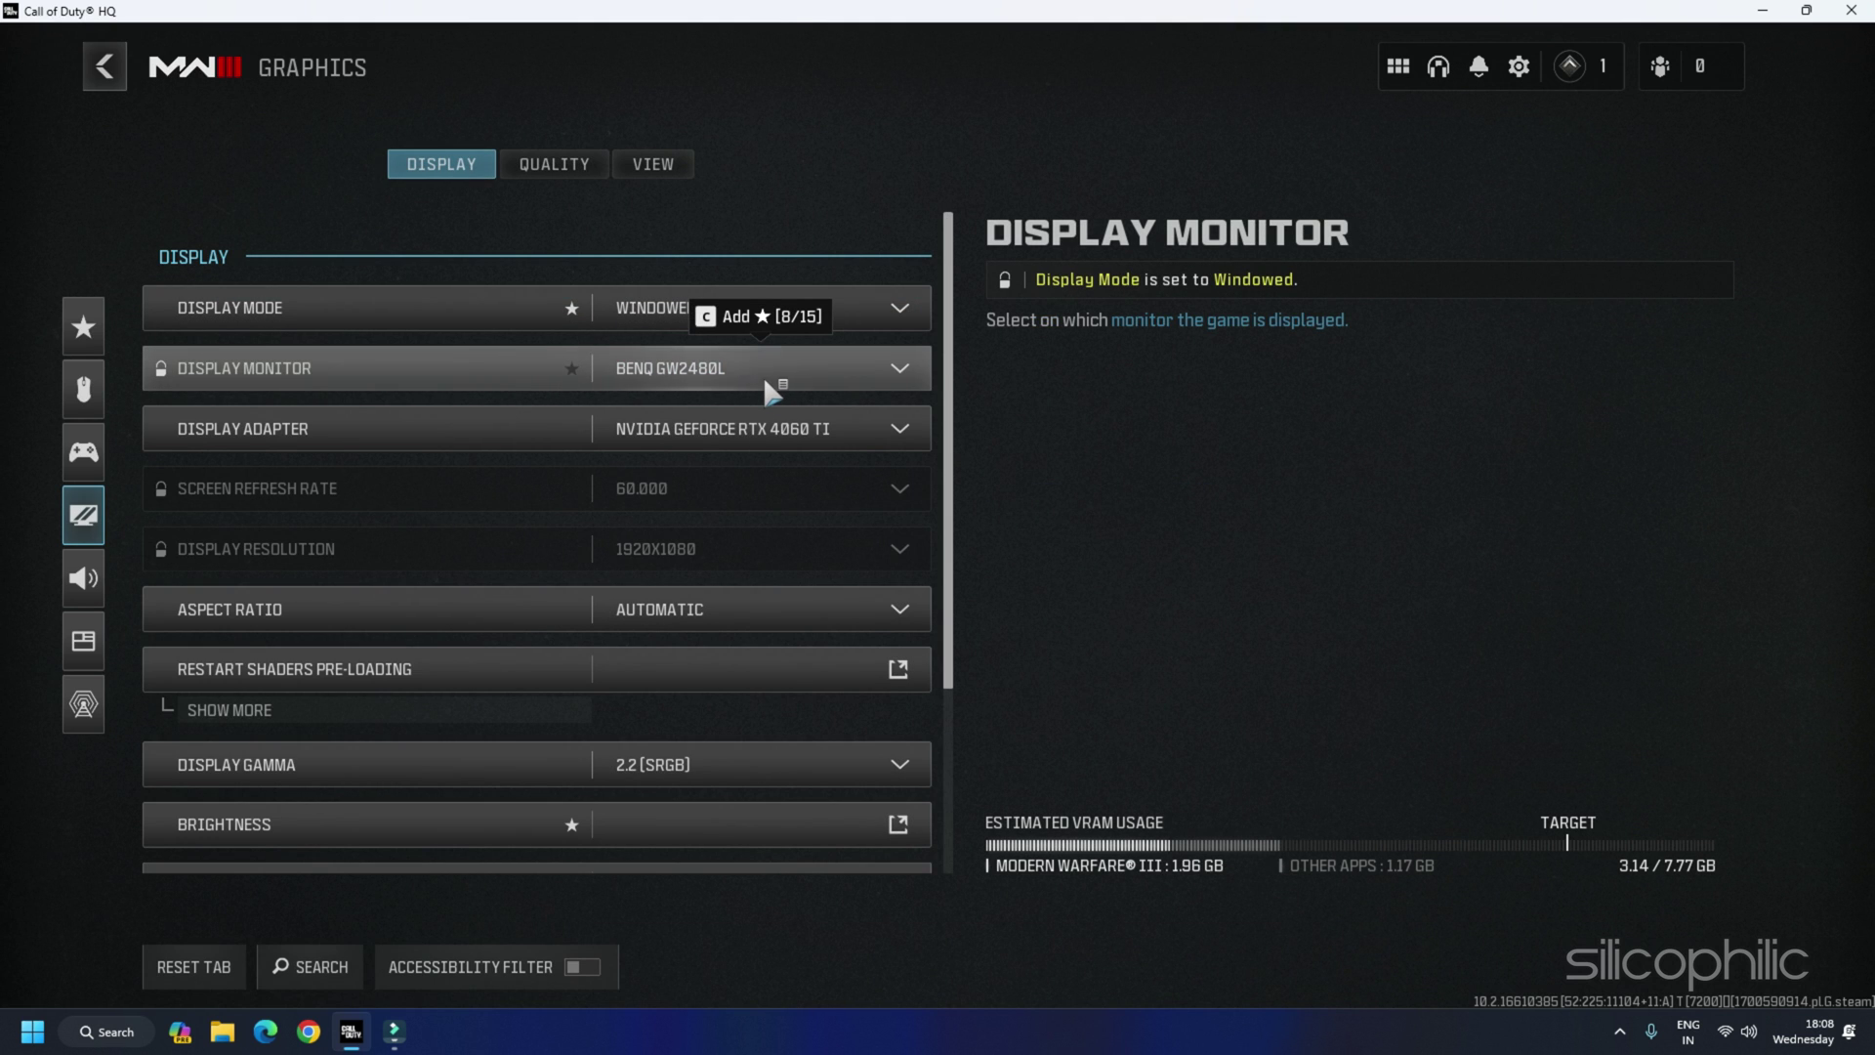
Turn V-Sync (Gameplay) and Nvidia Reflex Low Latency off, then answer the unsaved-settings prompt
scroll(760, 387, "down", 3)
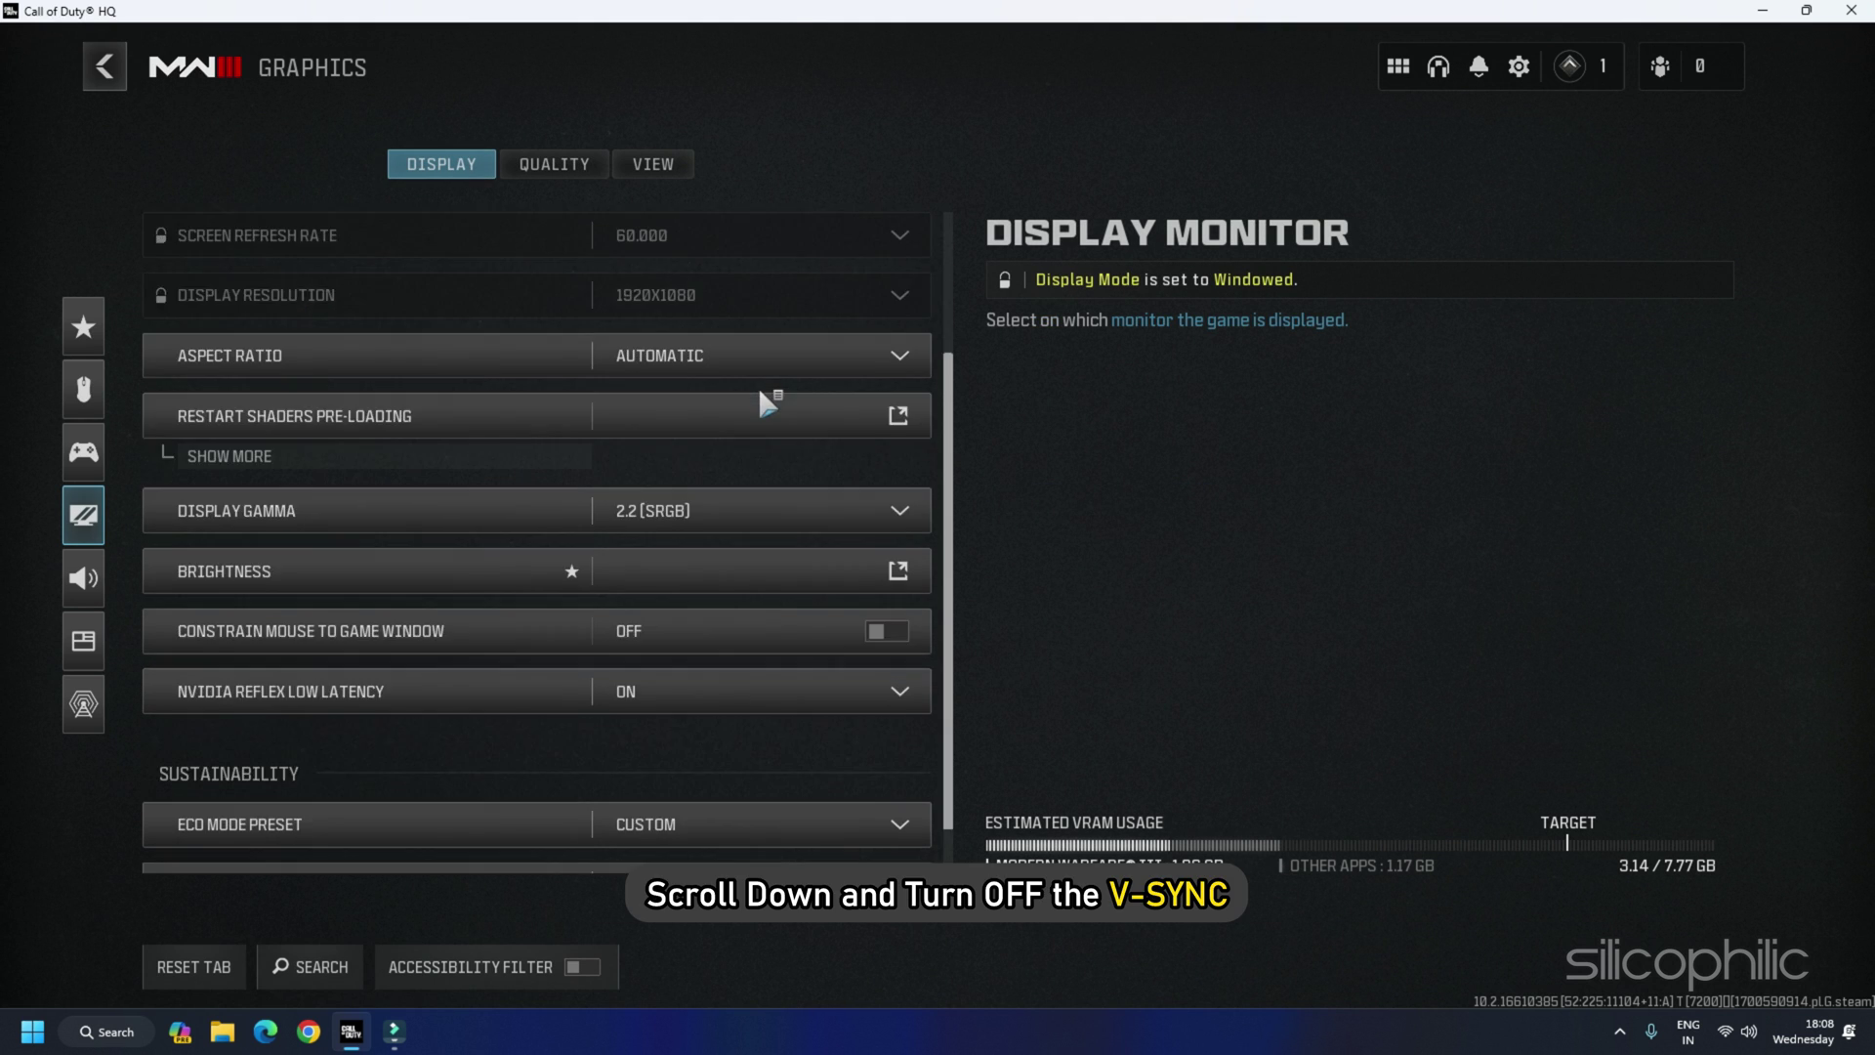
scroll(760, 388, "down", 3)
left_click(893, 674)
scroll(801, 517, "down", 1)
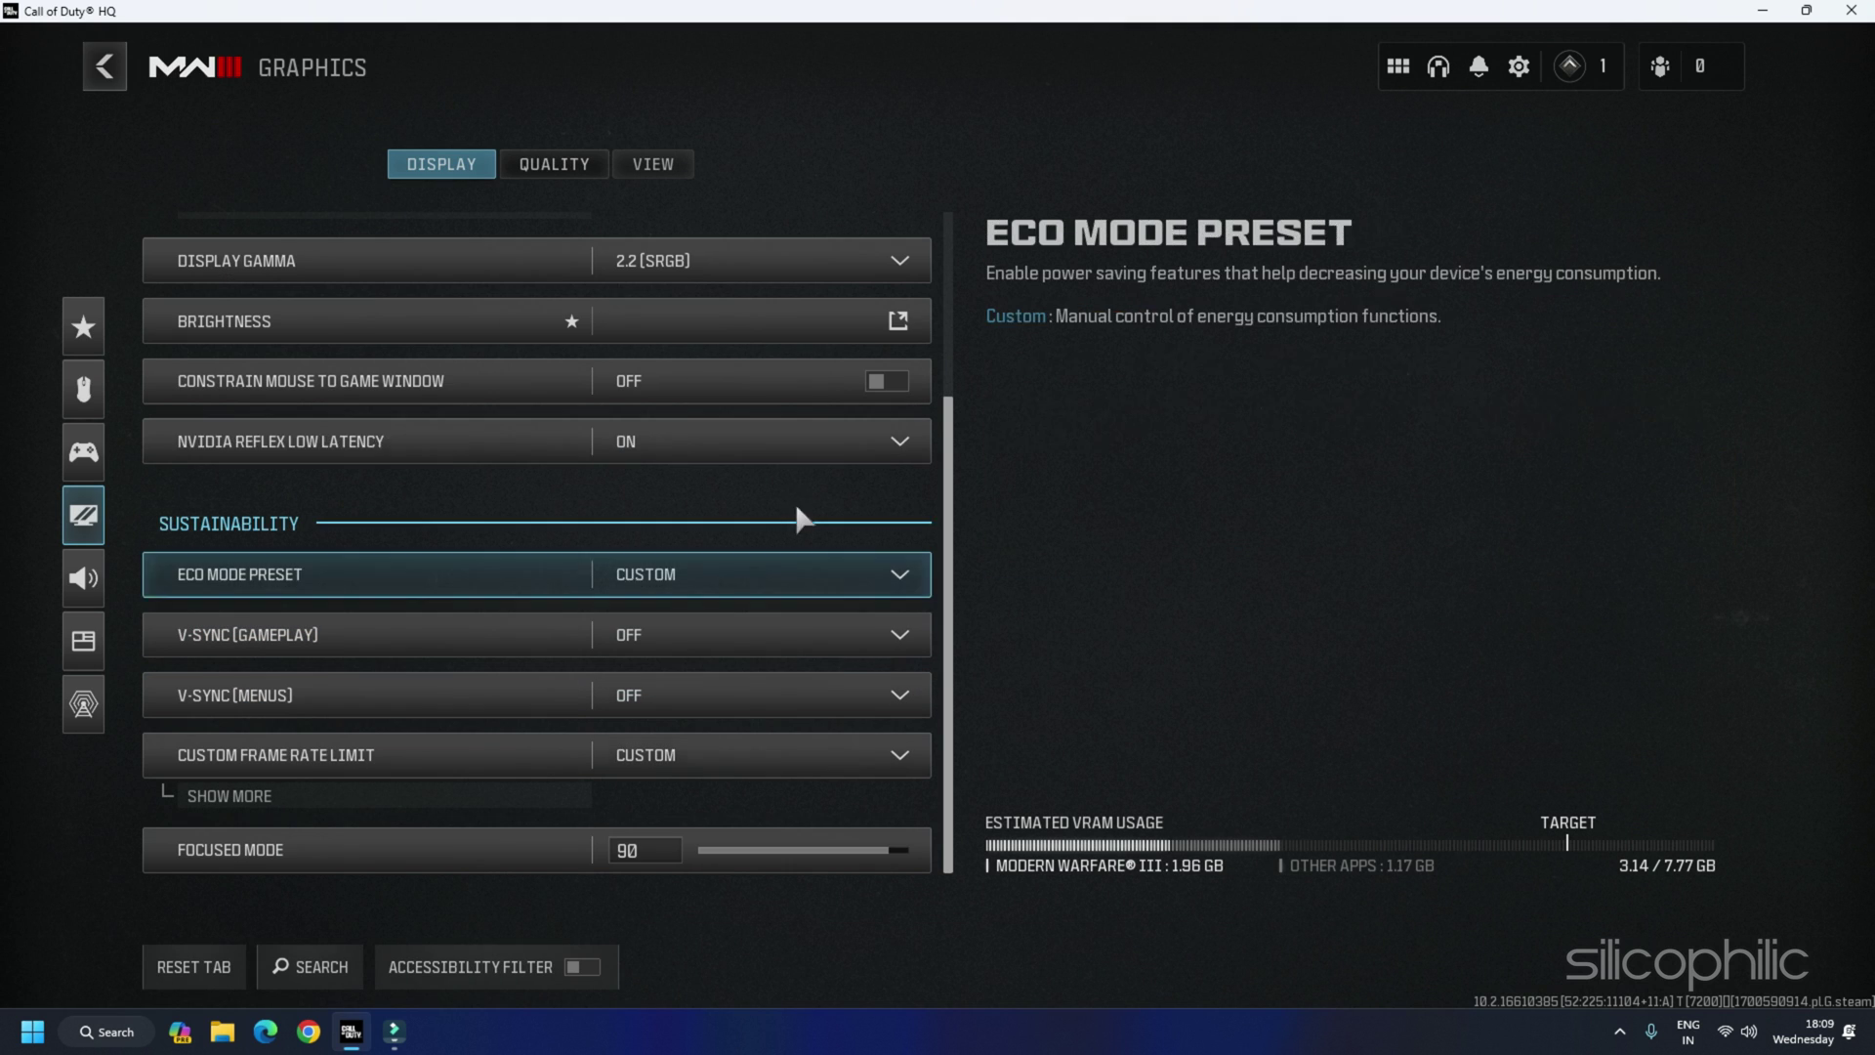
left_click(804, 451)
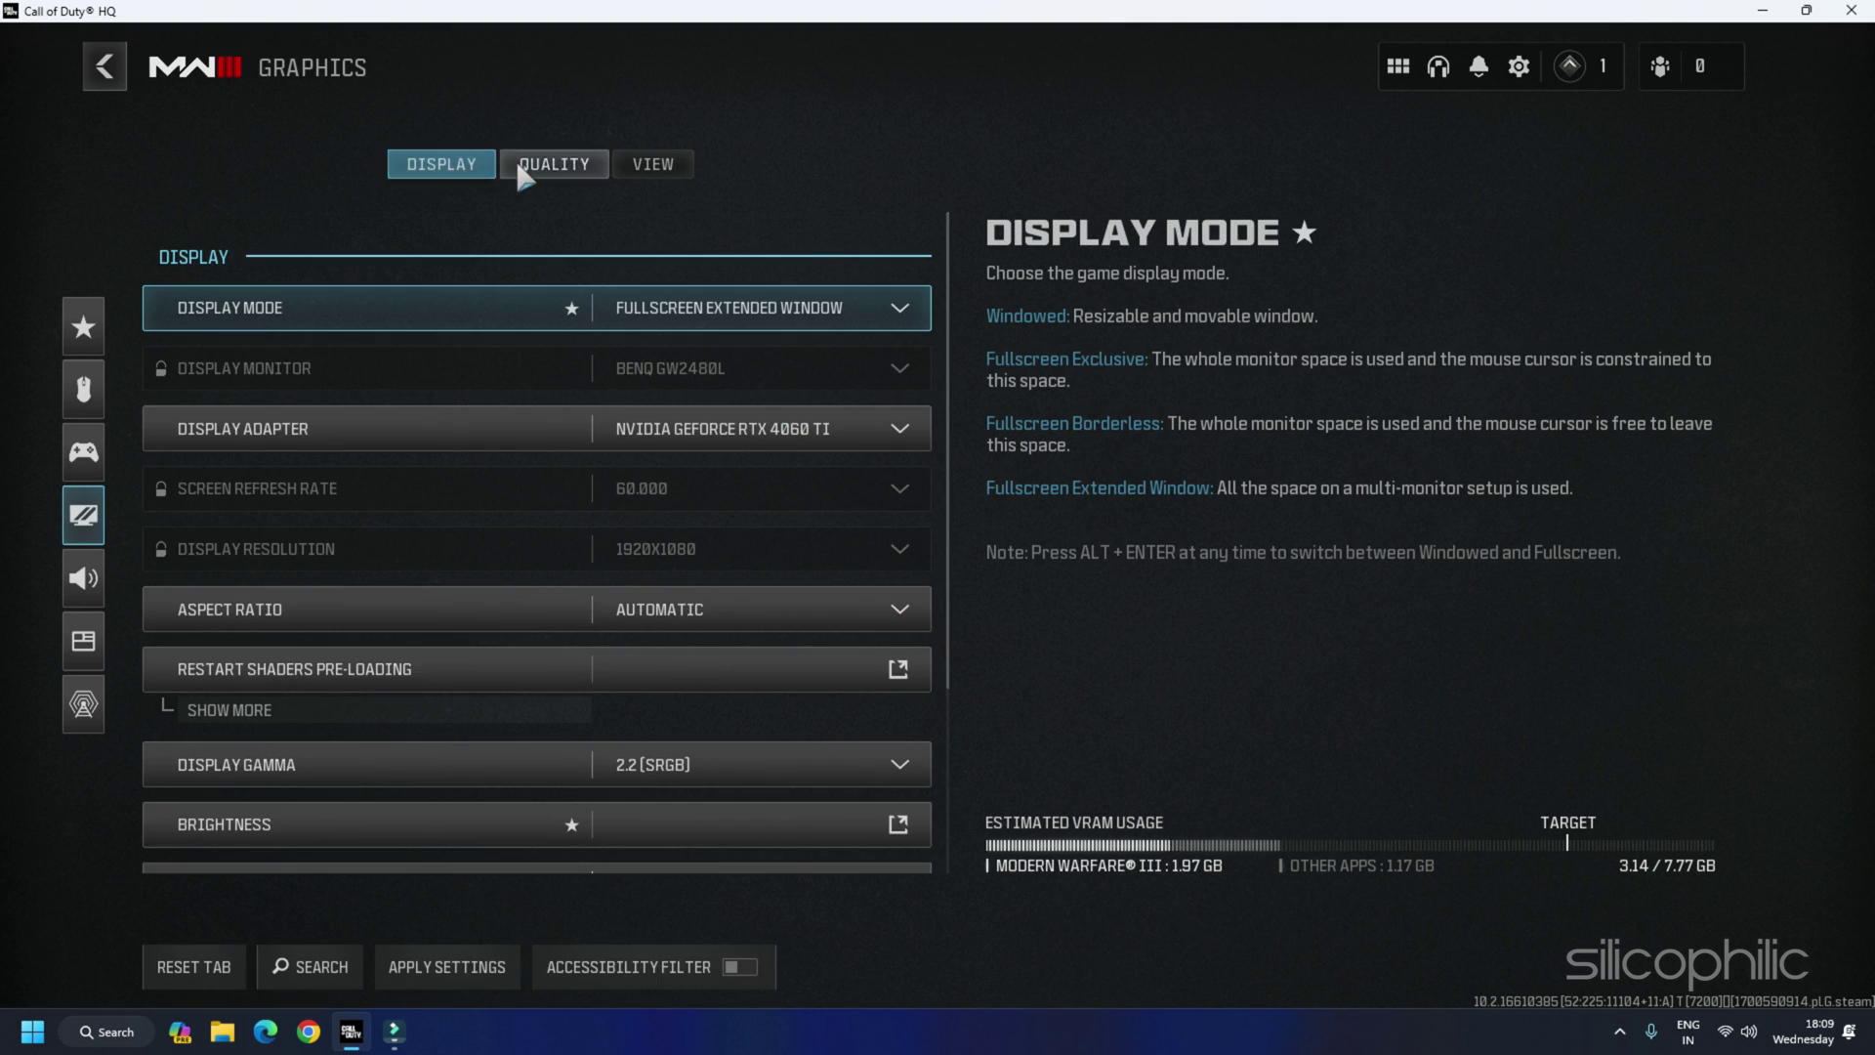
left_click(554, 164)
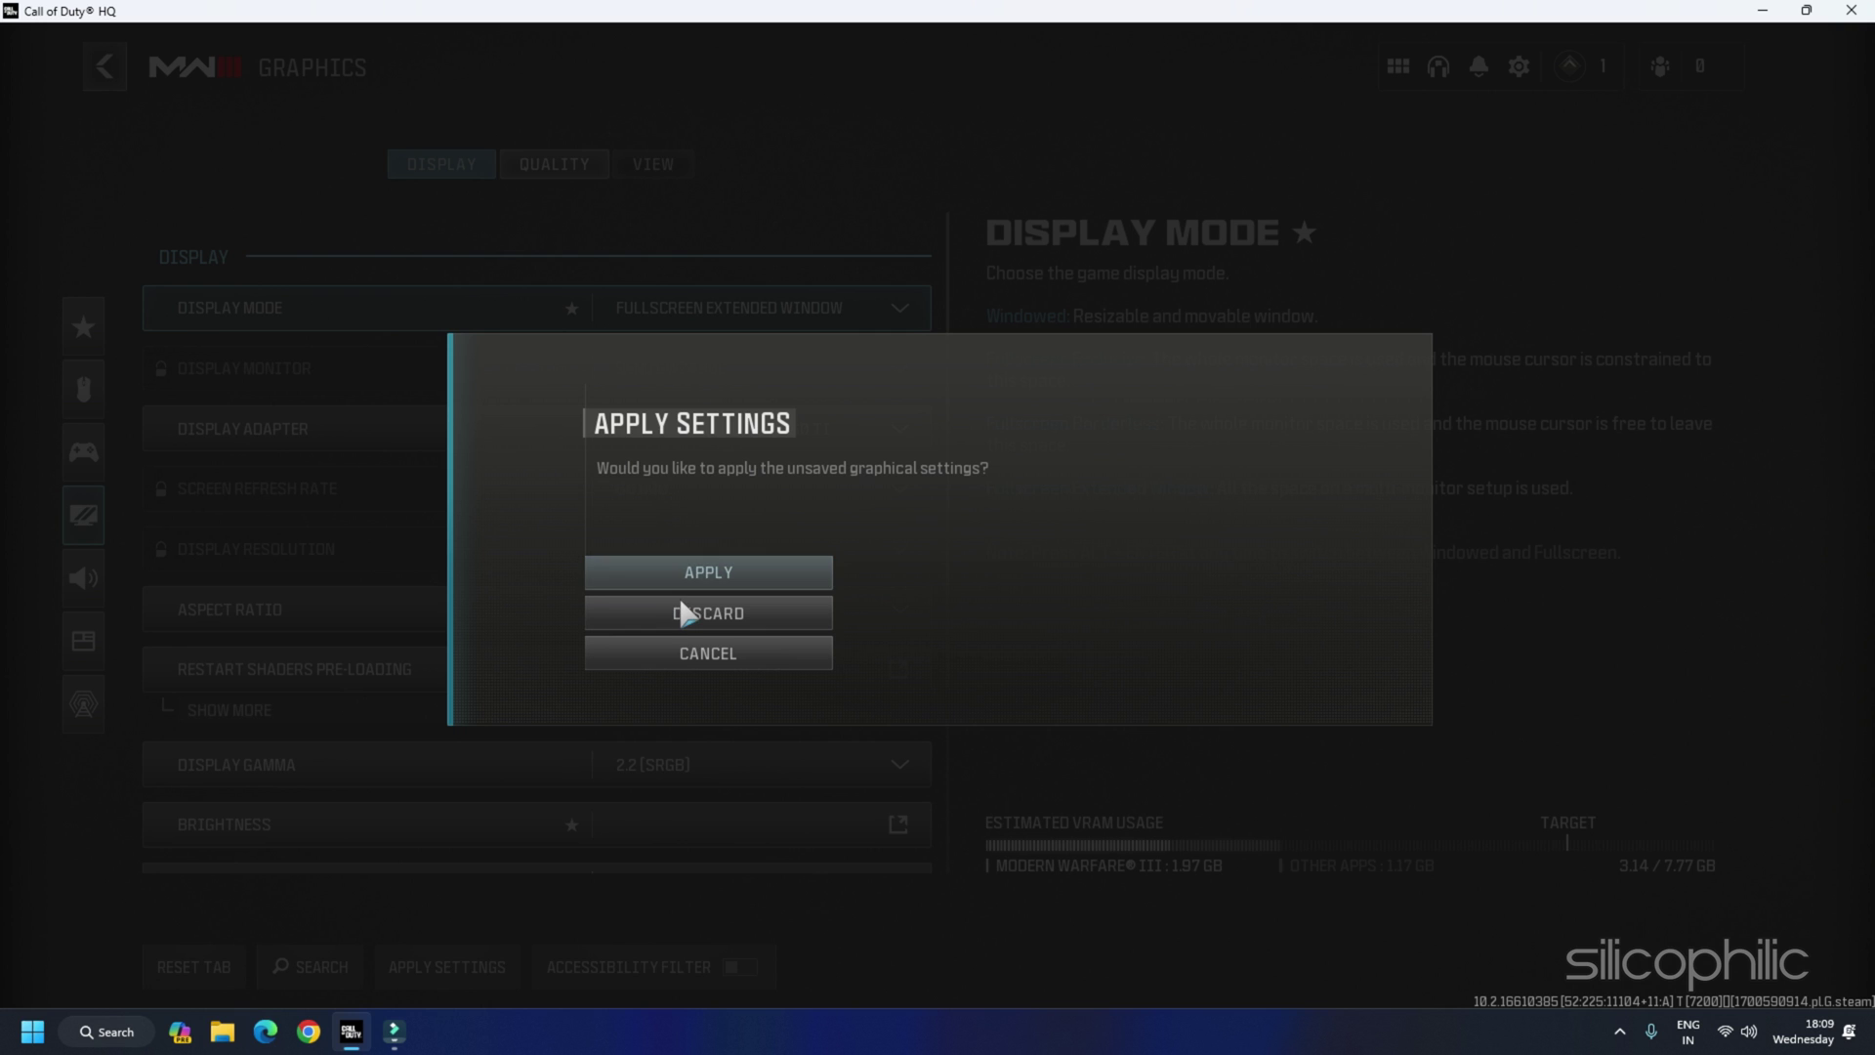
left_click(689, 611)
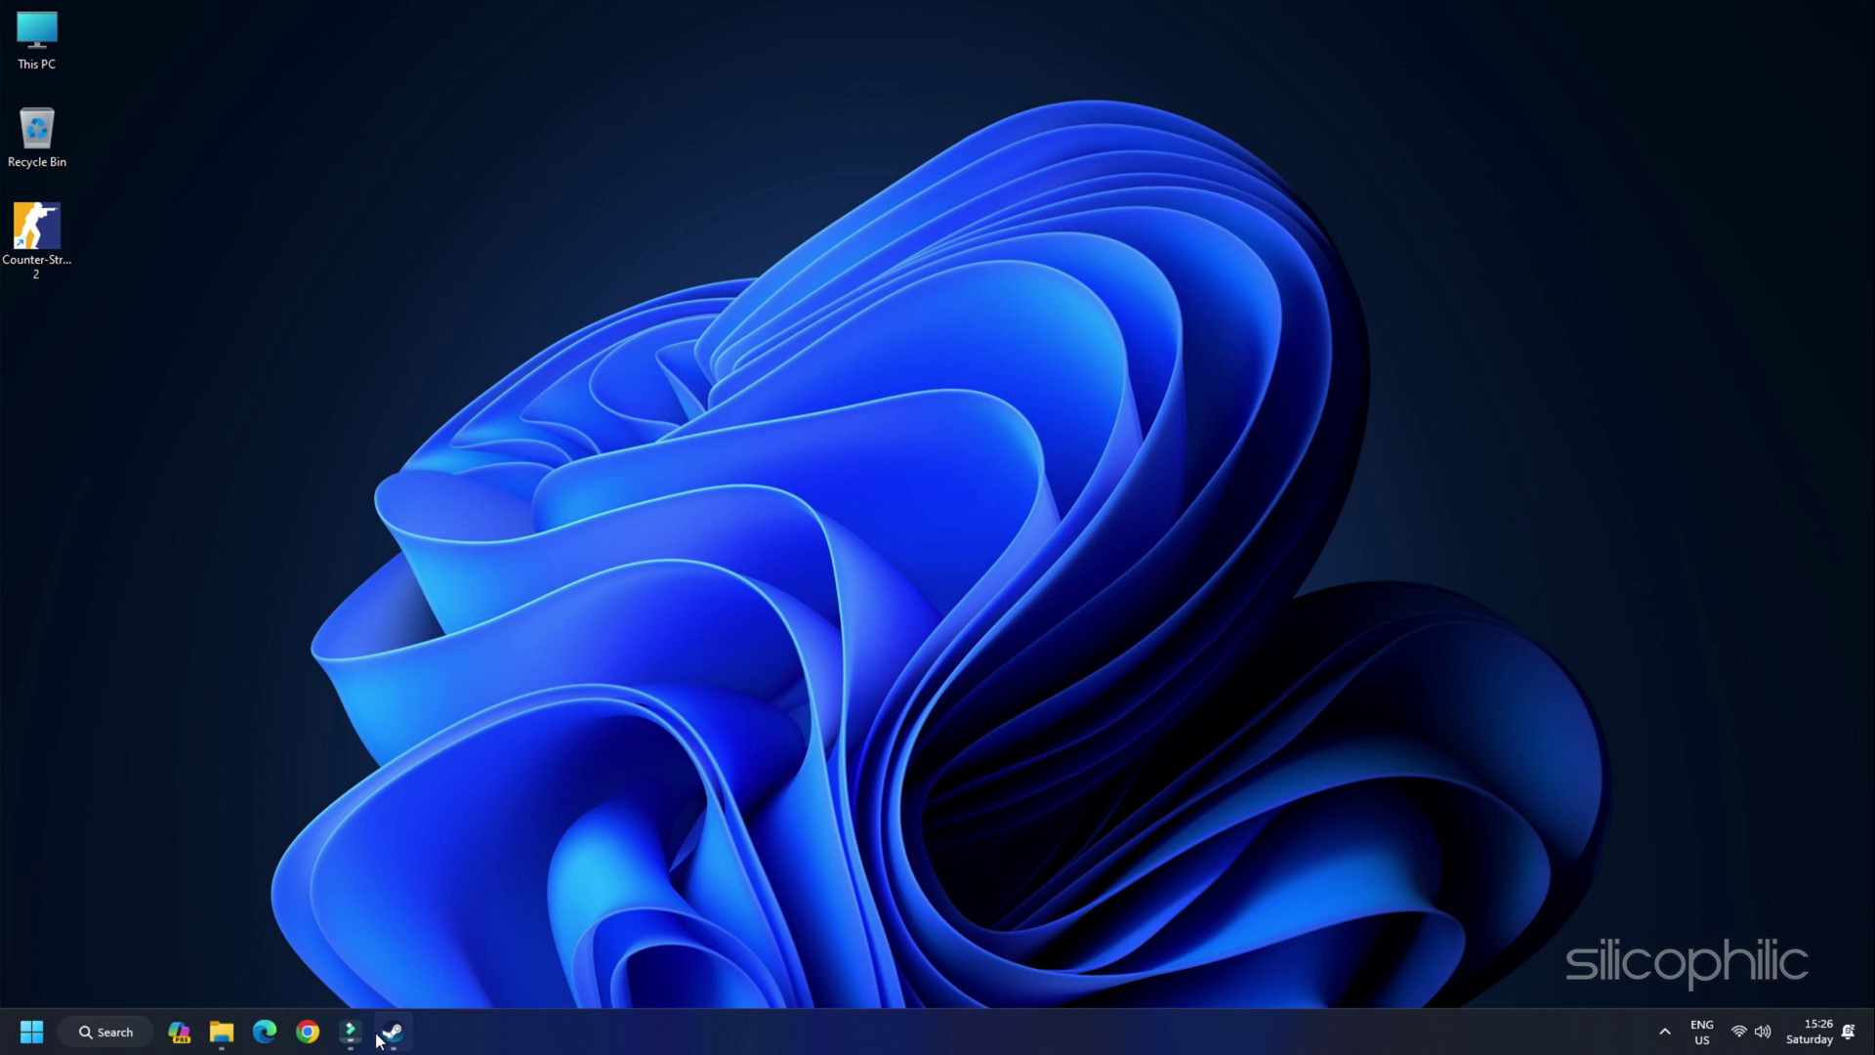
Select Call of Duty in the Steam Library and choose Manage > Uninstall
left_click(391, 1031)
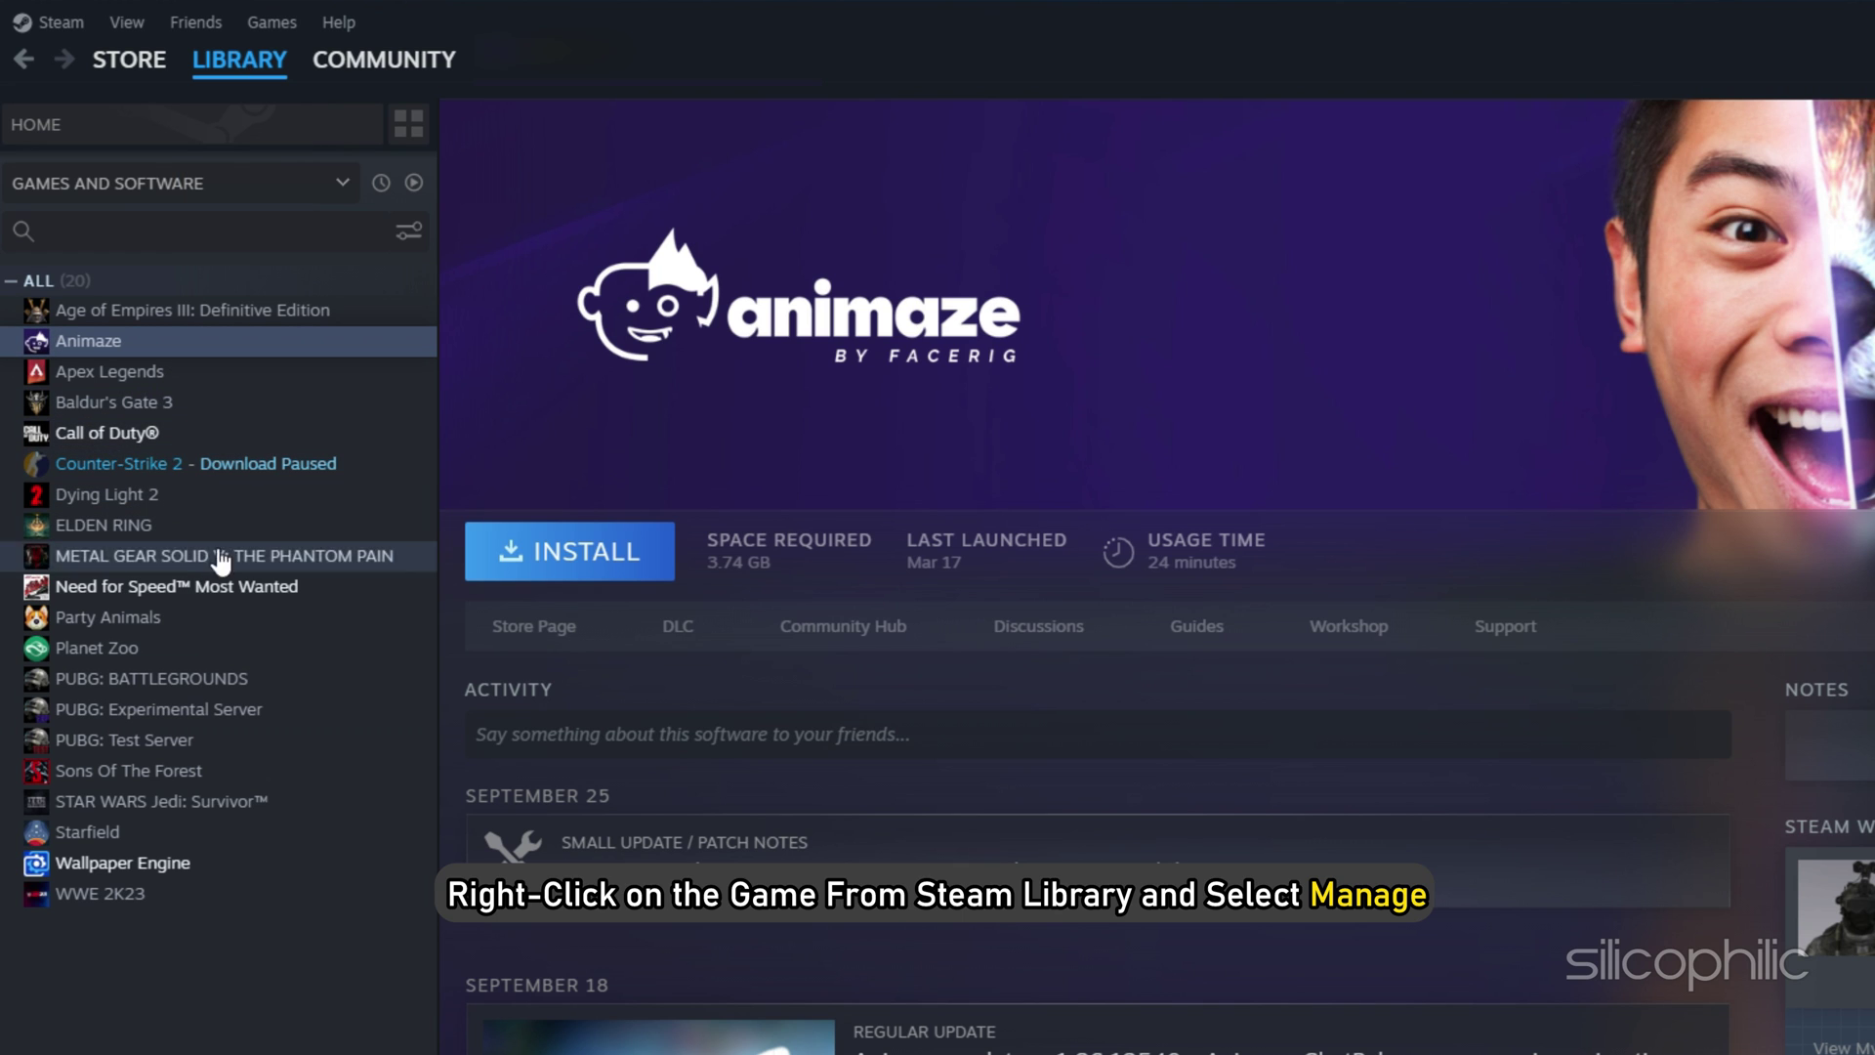
left_click(247, 437)
right_click(256, 437)
mouse_move(322, 587)
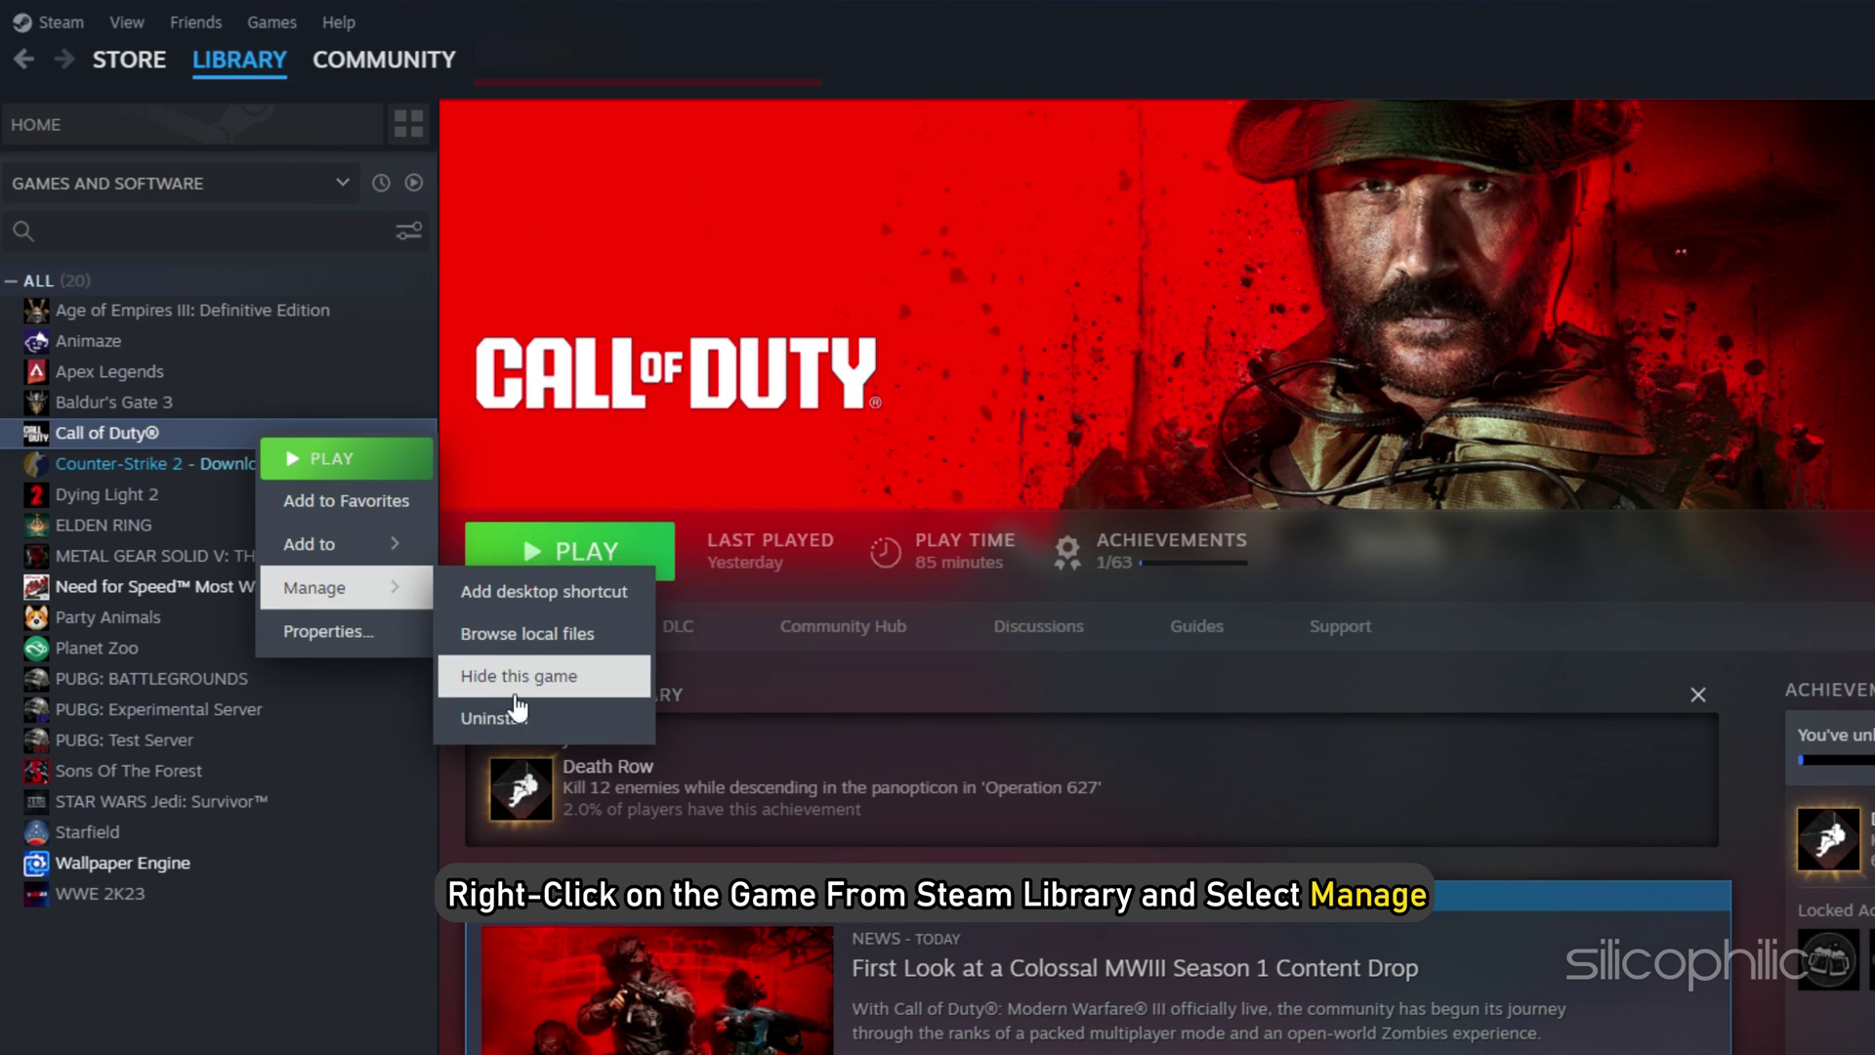
left_click(552, 733)
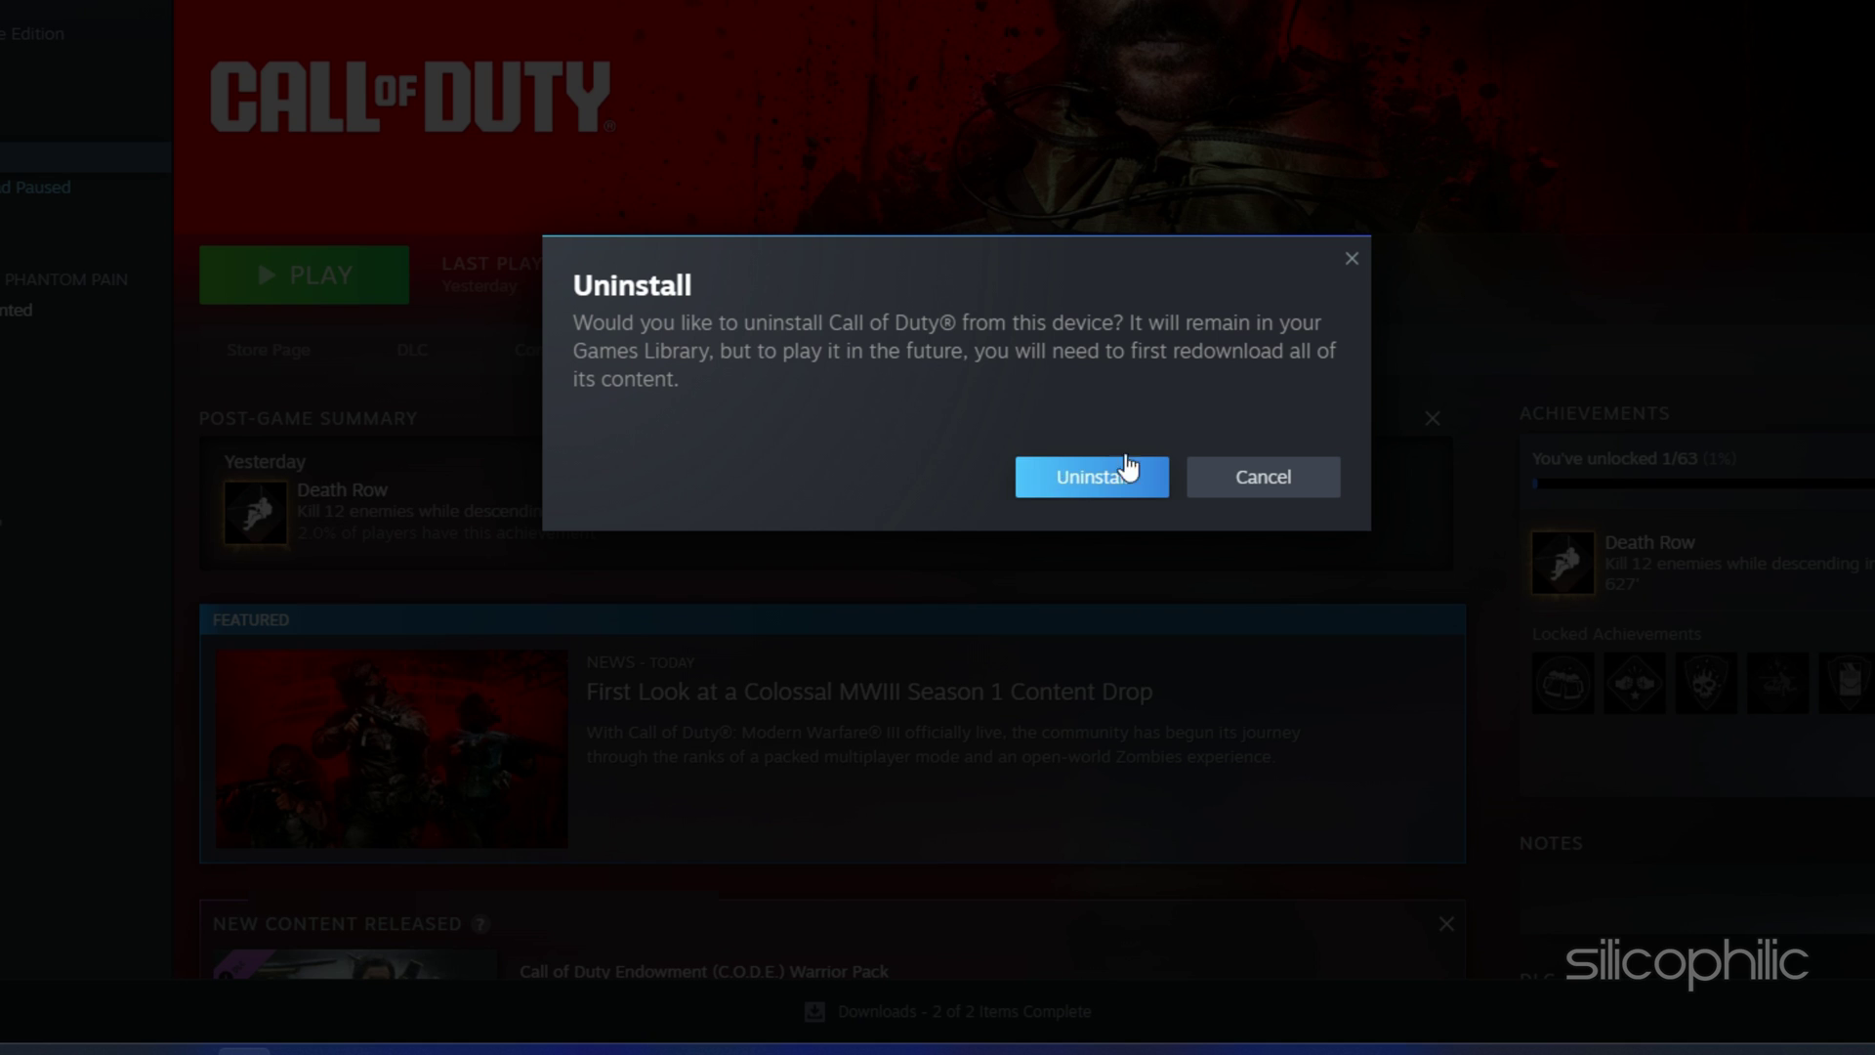